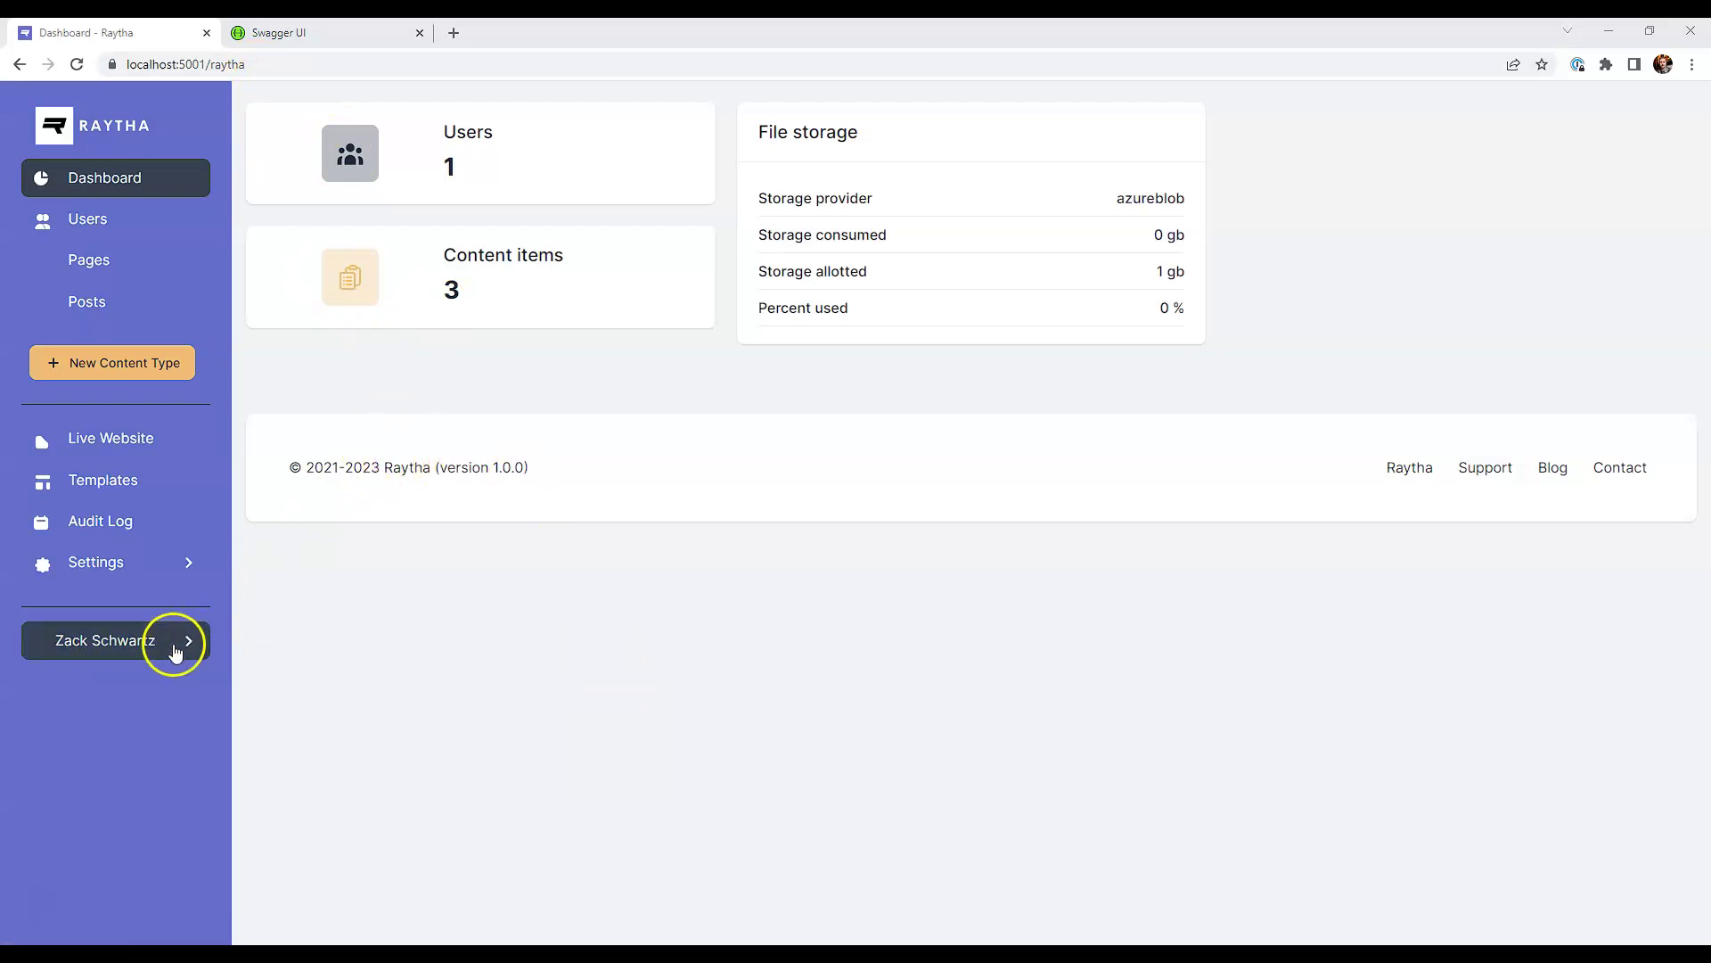
Step: Open the admin account's API keys page under Settings > Admins
left_click(161, 571)
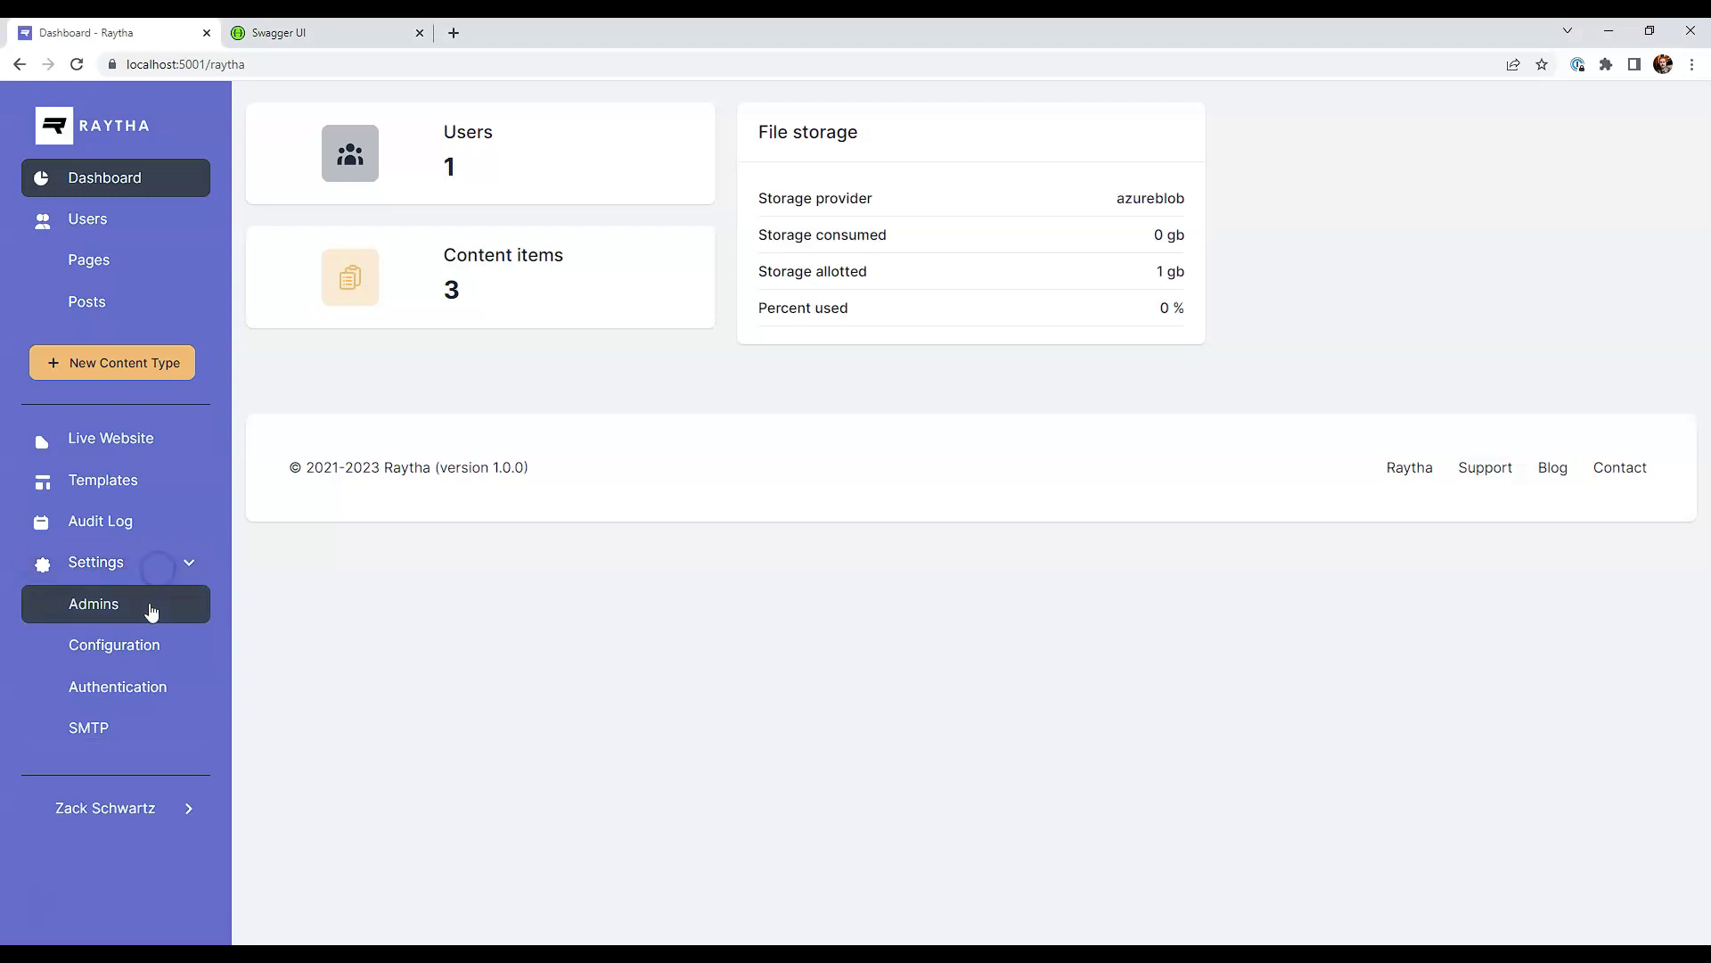
left_click(152, 608)
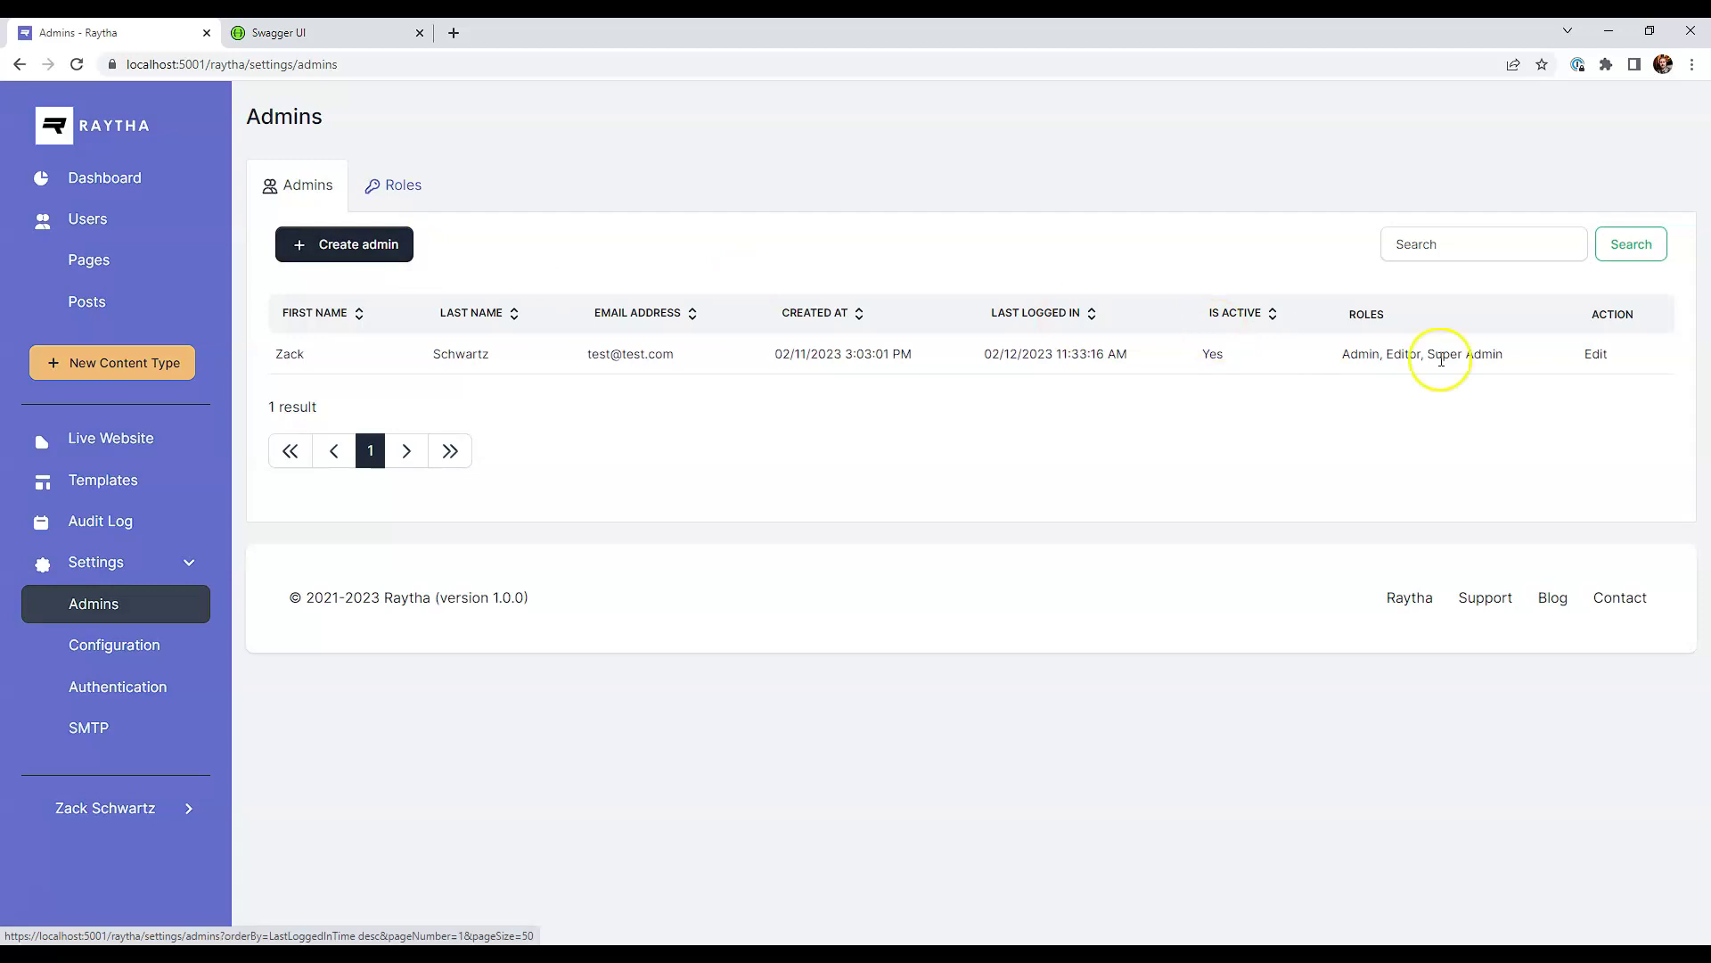
left_click(1595, 355)
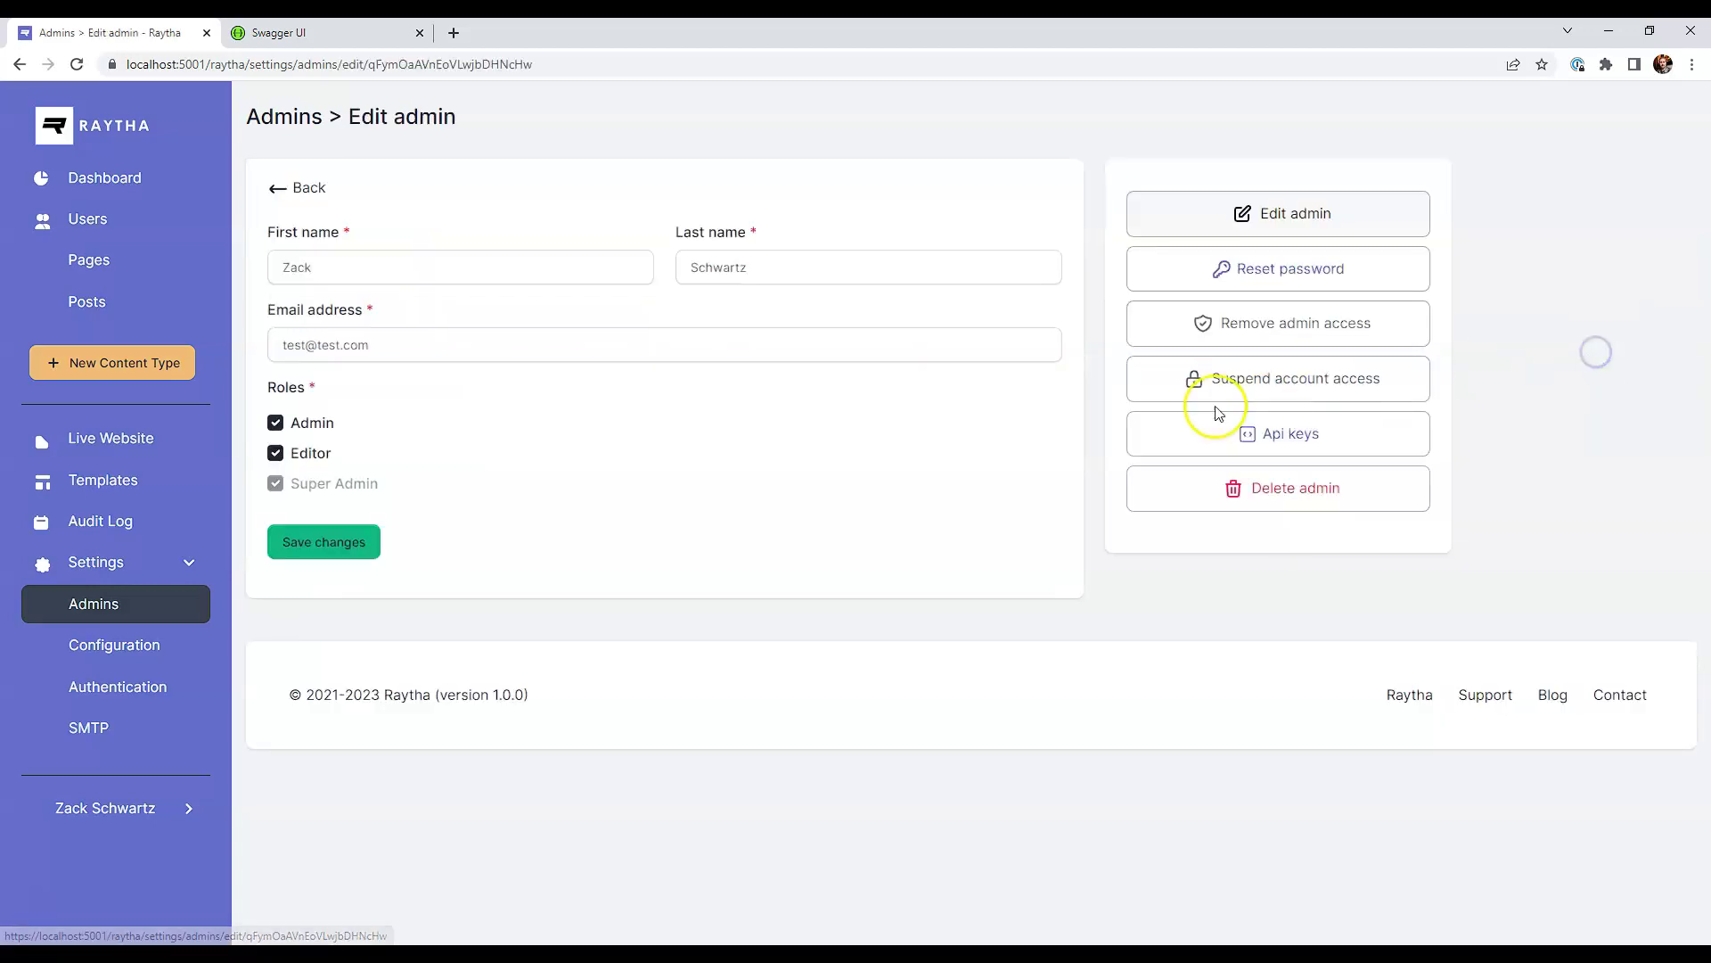
left_click(1266, 435)
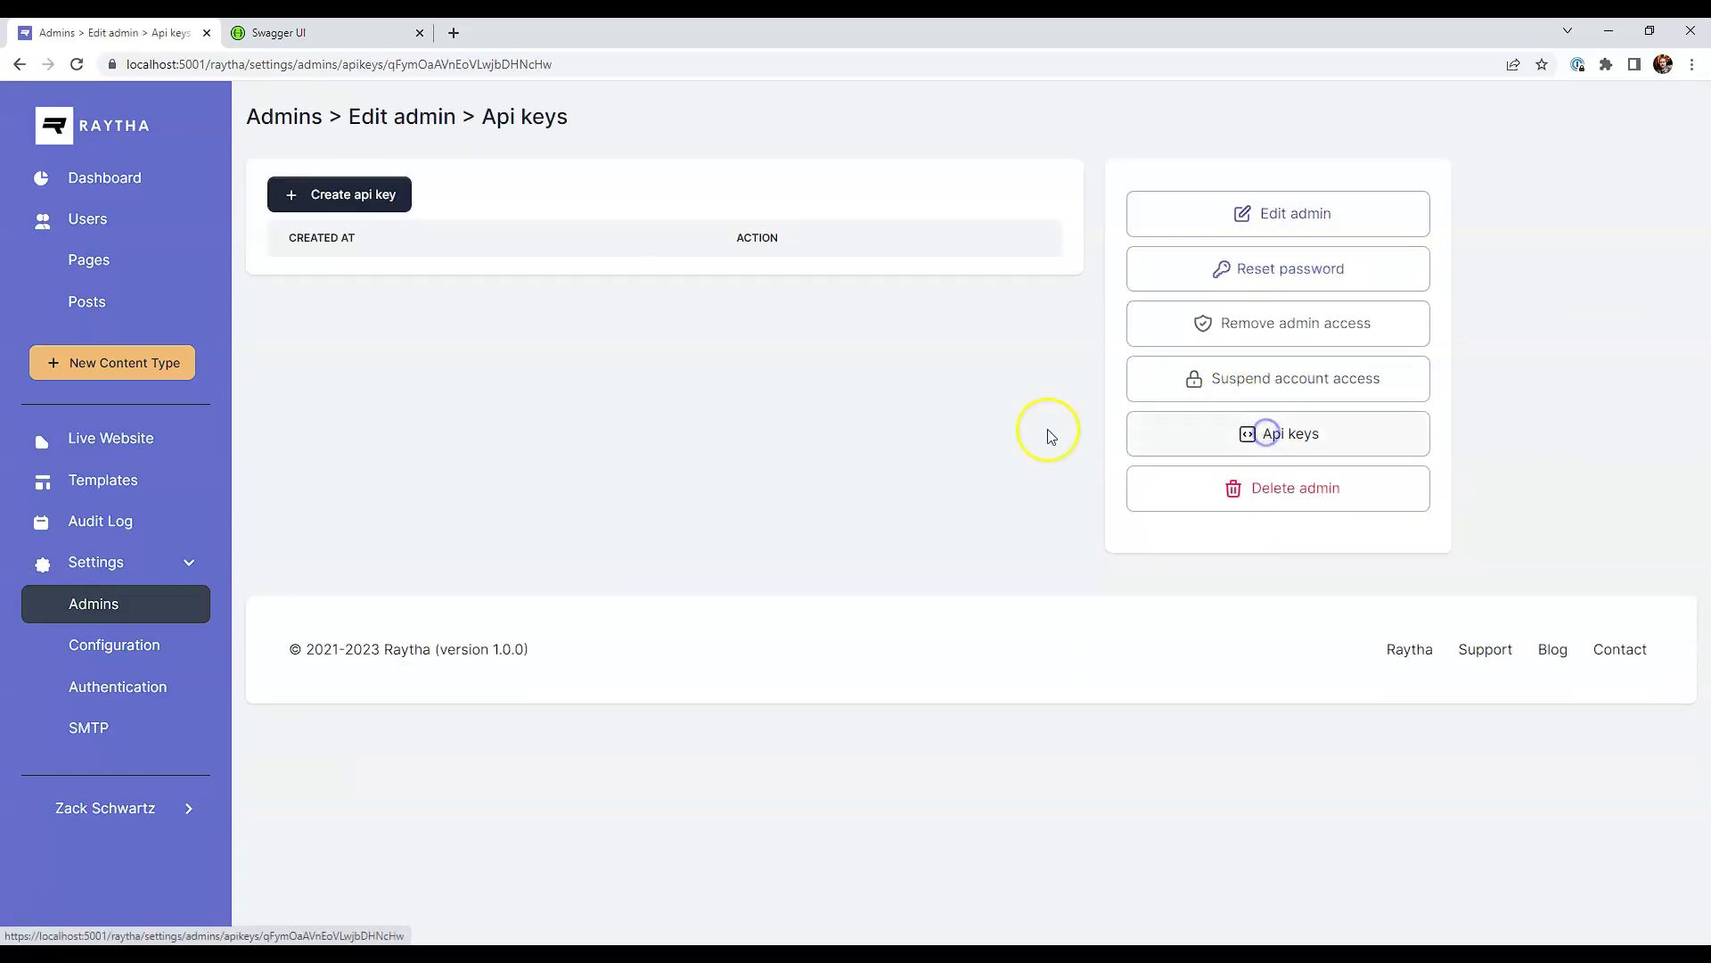
Step: Create a new API key and copy it to the clipboard
left_click(339, 194)
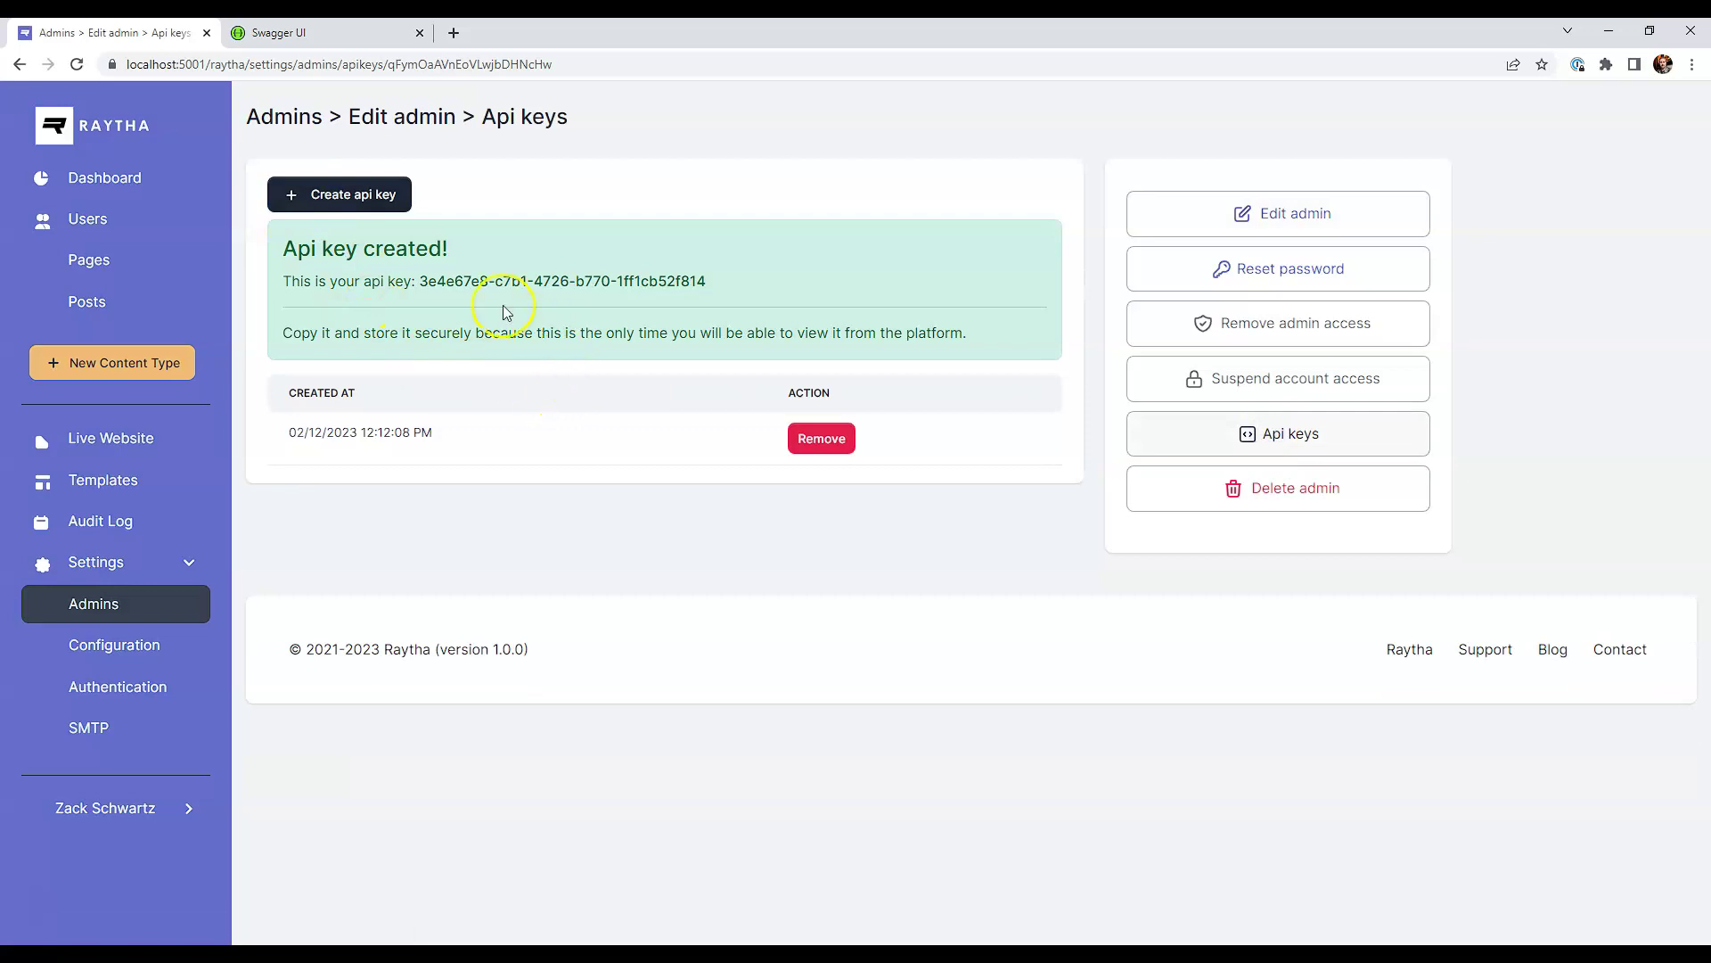
left_click_drag(713, 281, 420, 287)
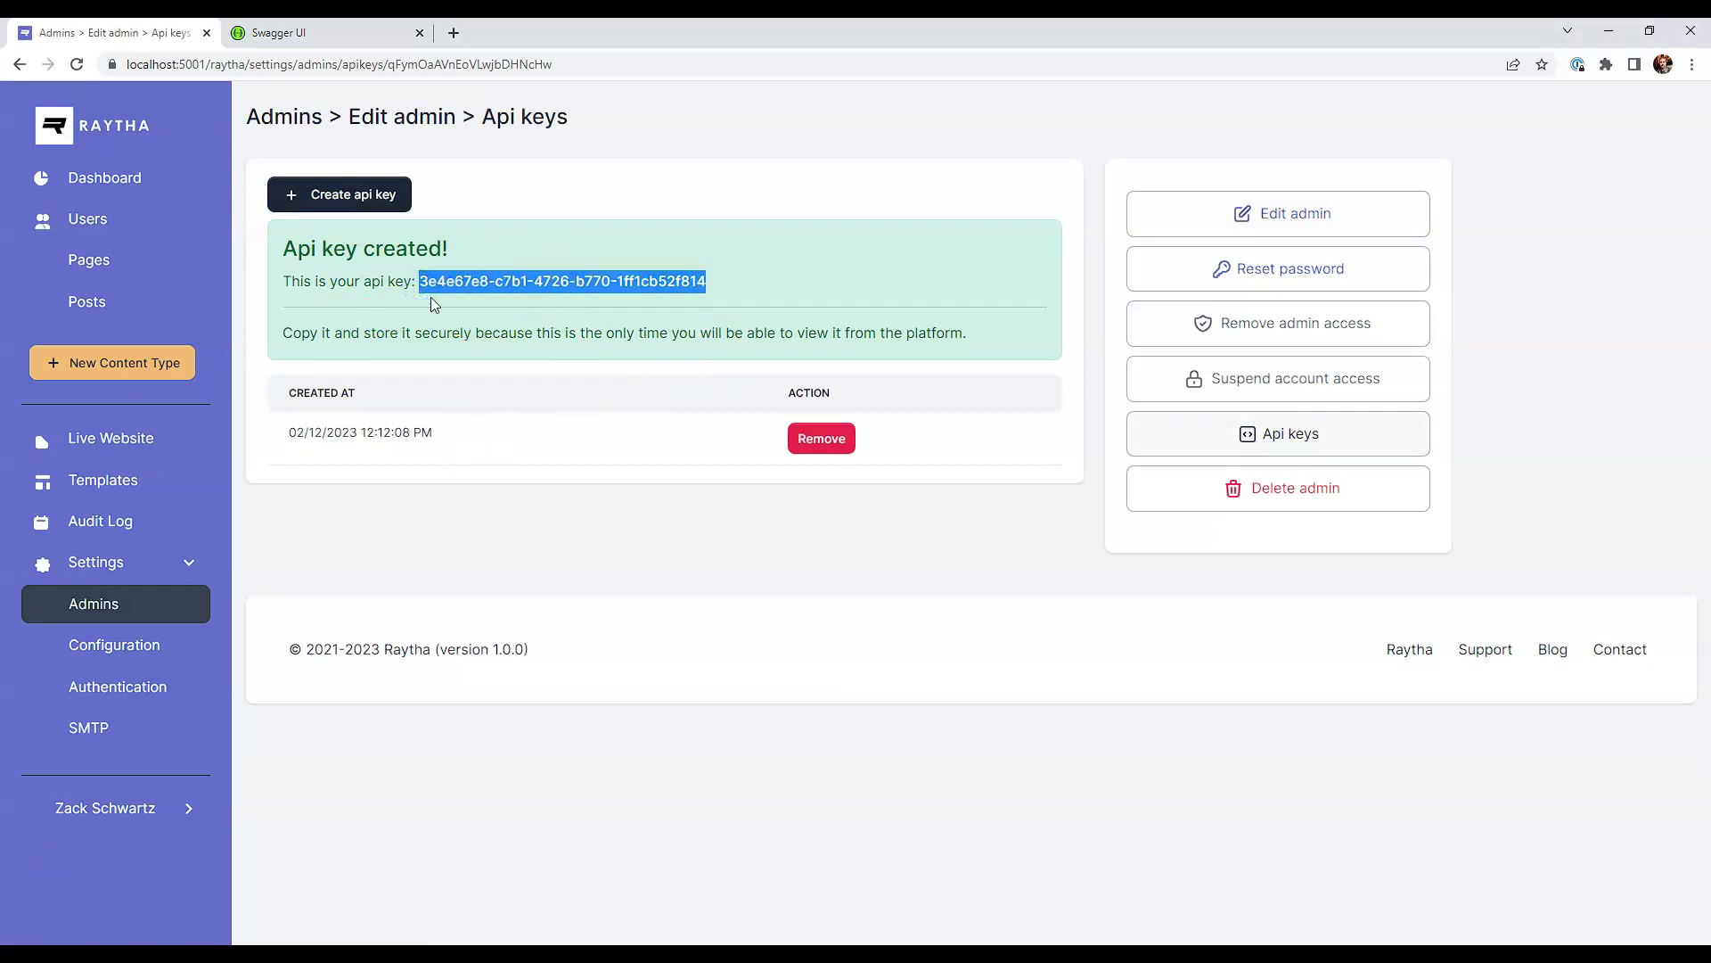
key("ctrl+c")
Step: Switch to the Swagger UI tab with the Raytha API - V1 documentation
left_click(317, 33)
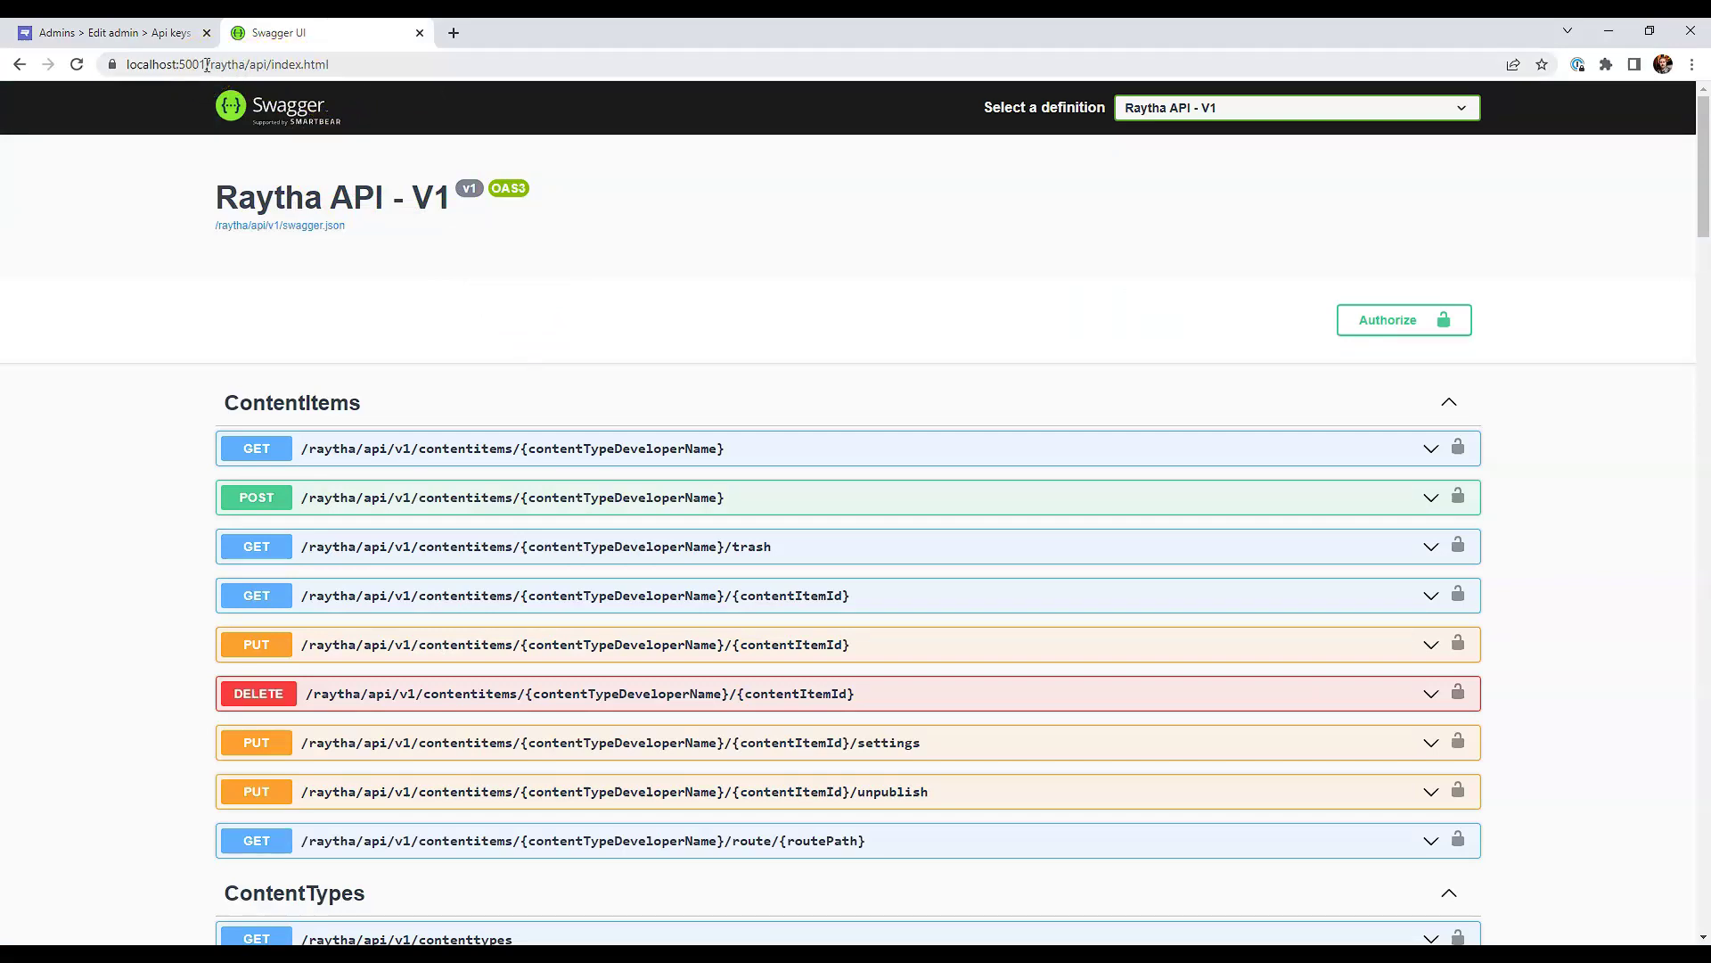
left_click_drag(206, 65, 267, 65)
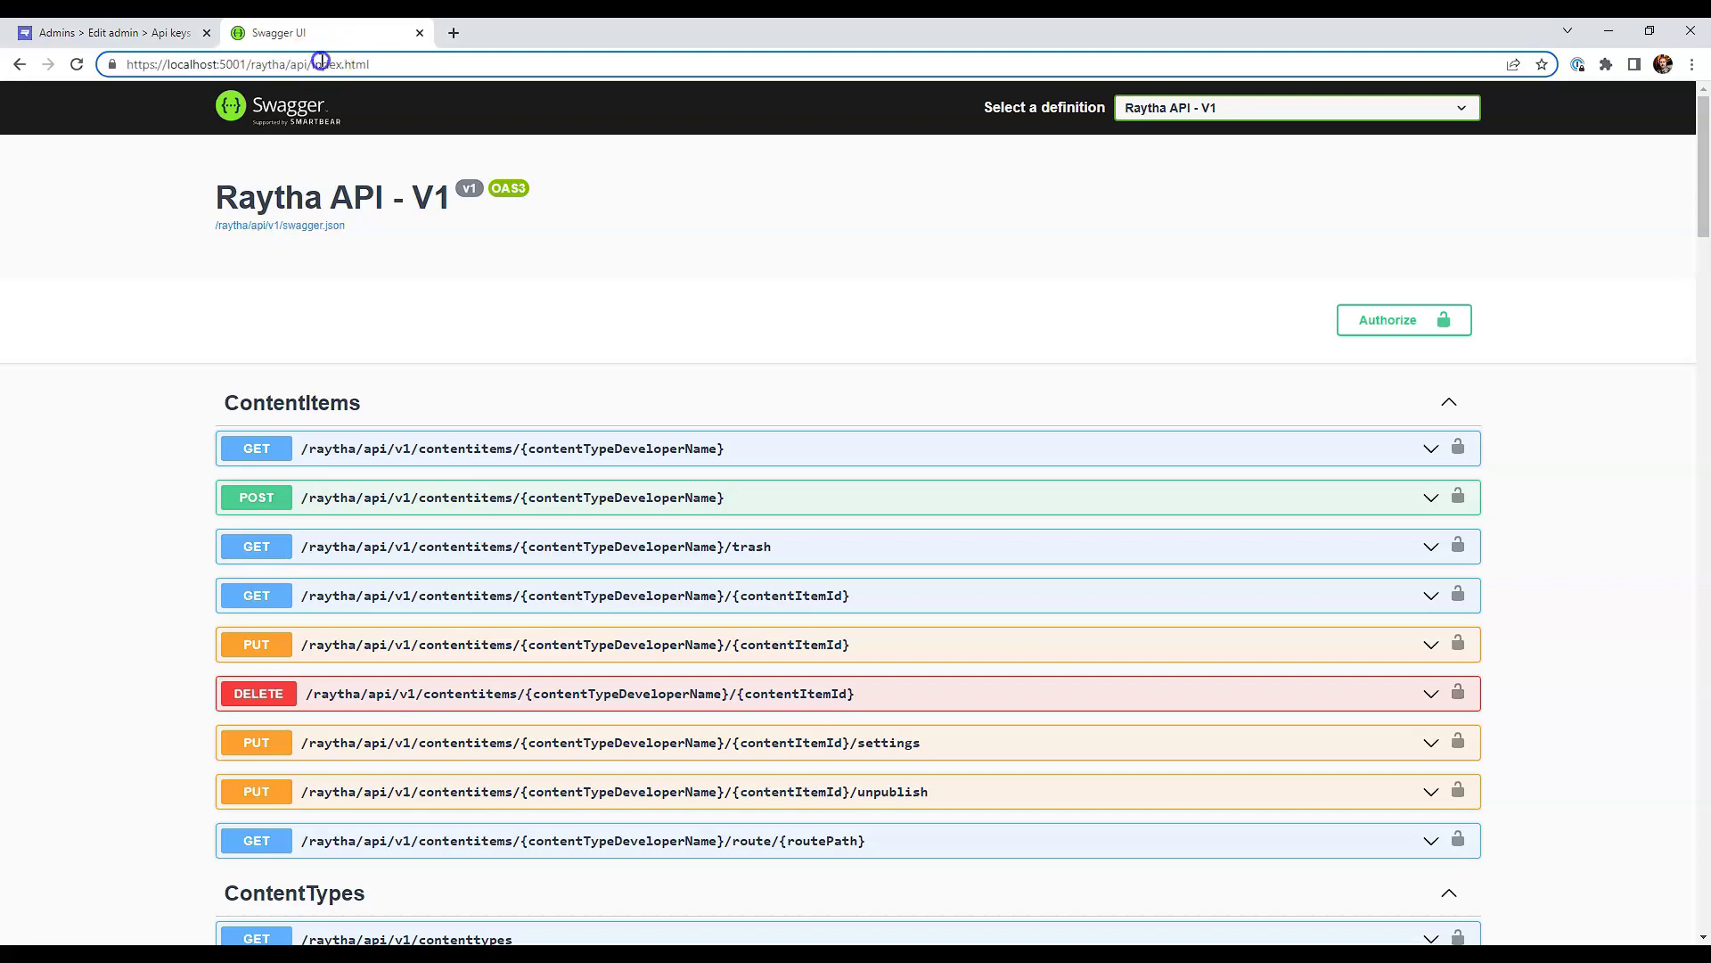
left_click(318, 62)
left_click(149, 278)
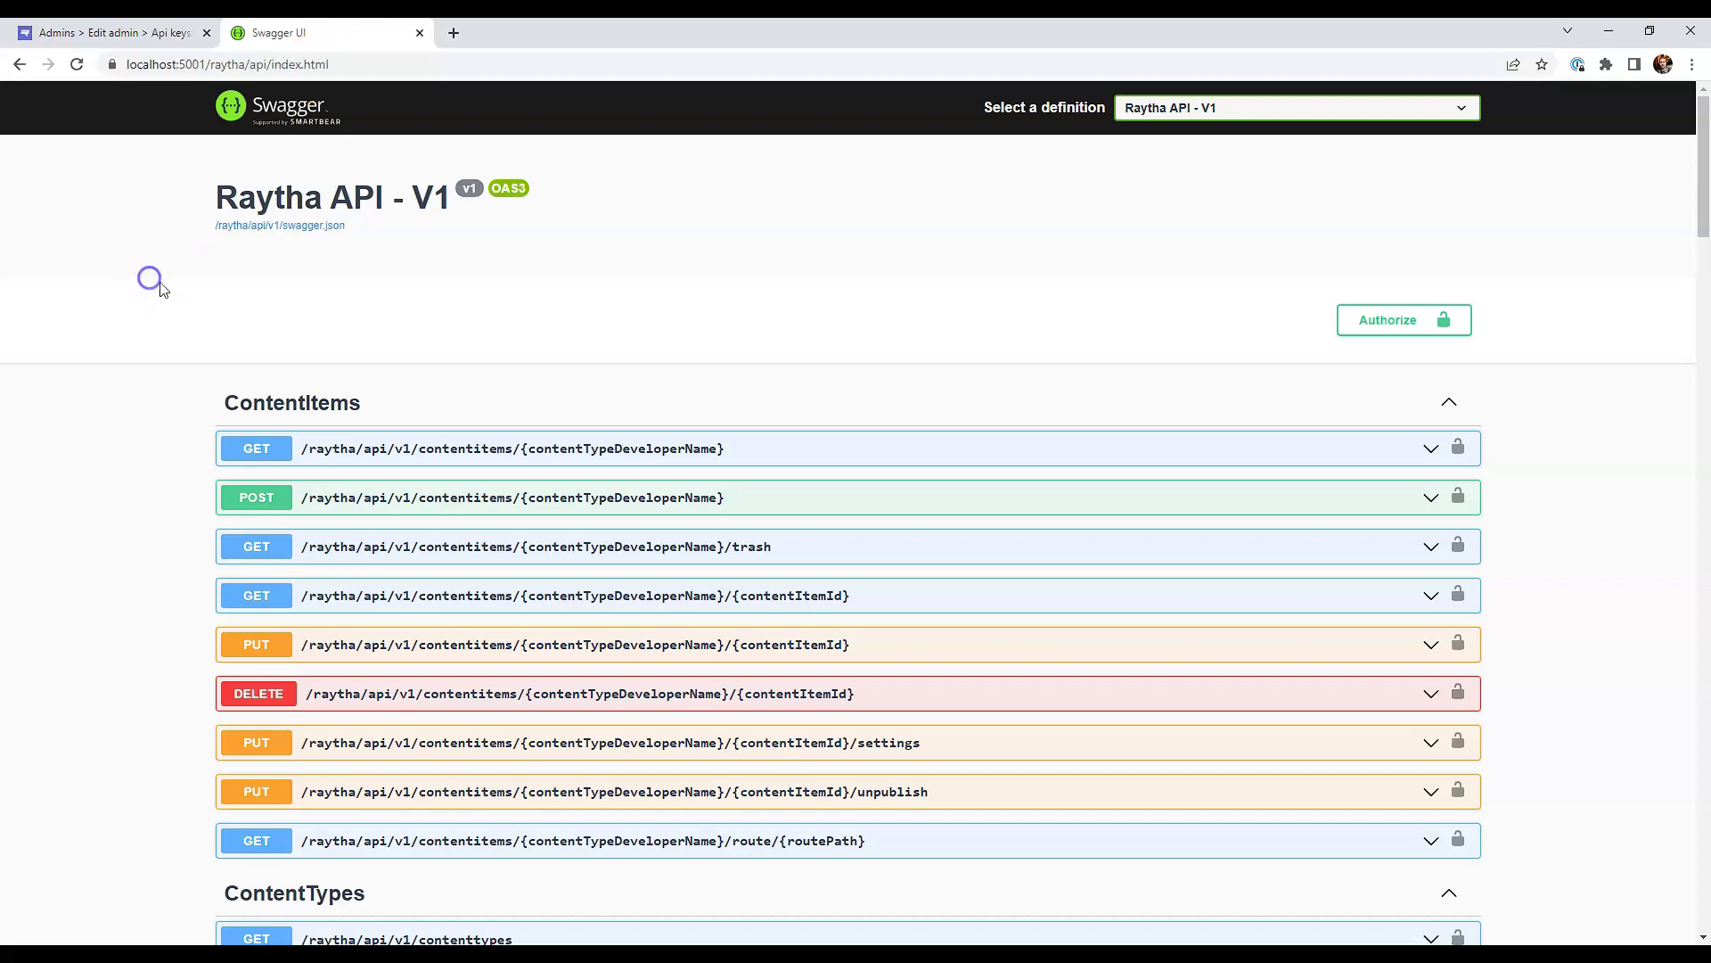
left_click_drag(194, 302, 230, 303)
Step: Paste the copied API key as the X-API-KEY value and authorize
left_click(1382, 325)
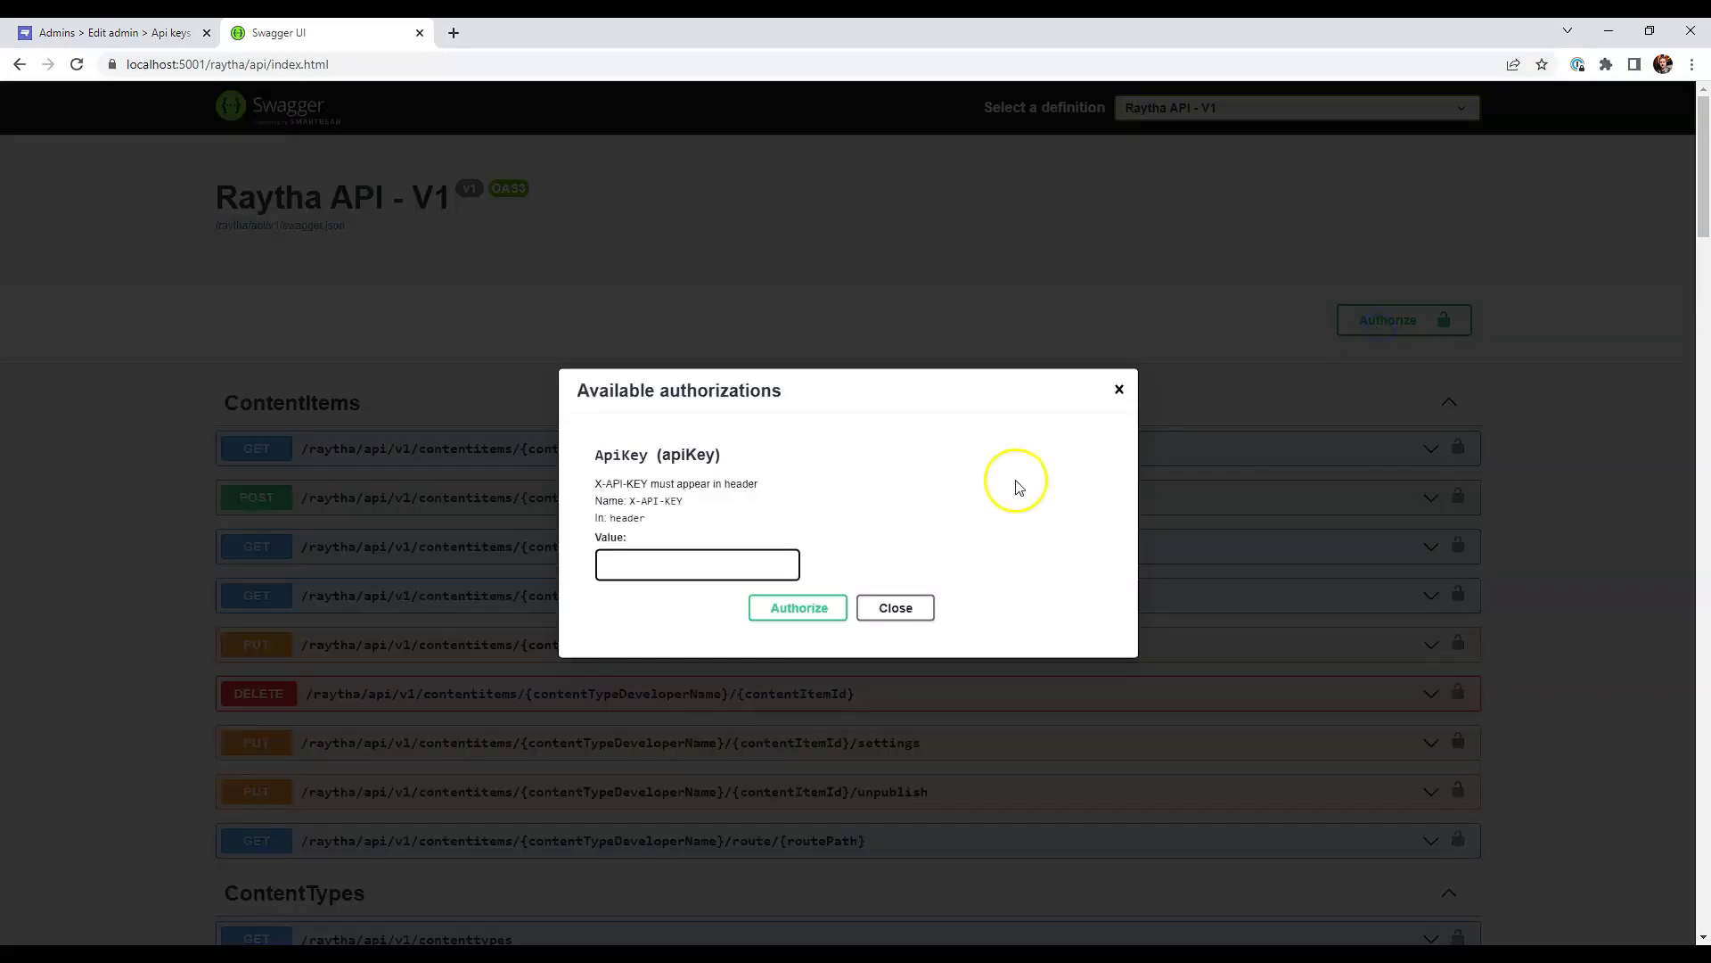
left_click(700, 563)
key("ctrl+v")
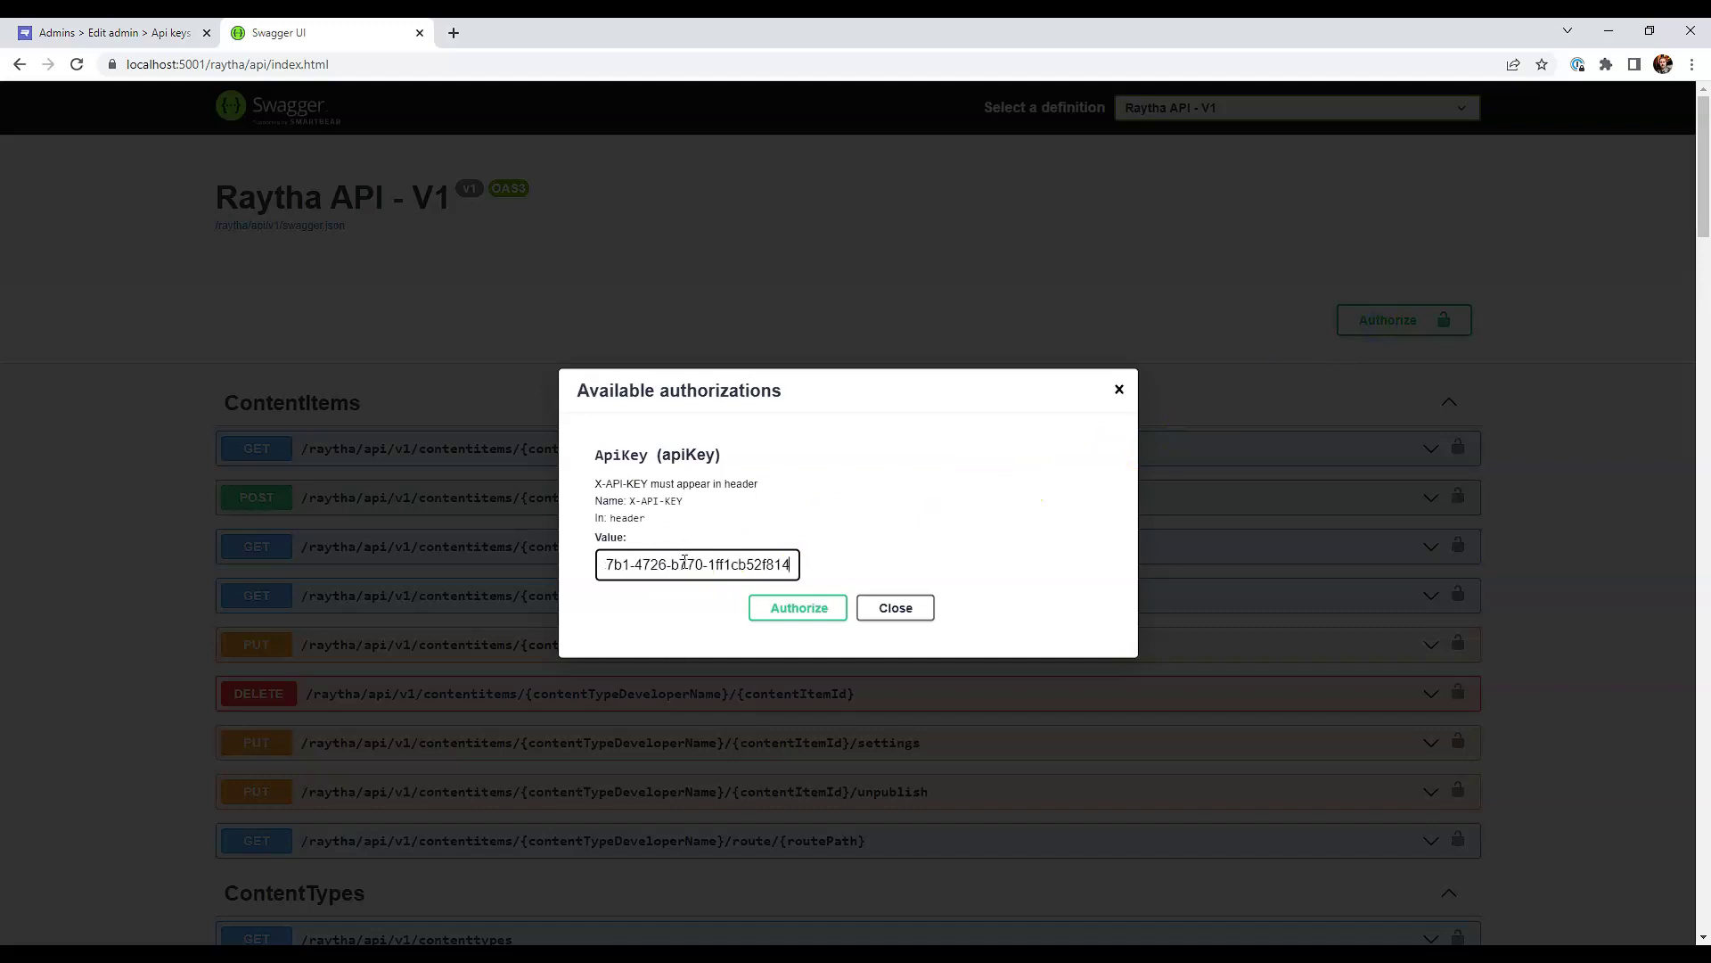
left_click_drag(793, 565, 615, 565)
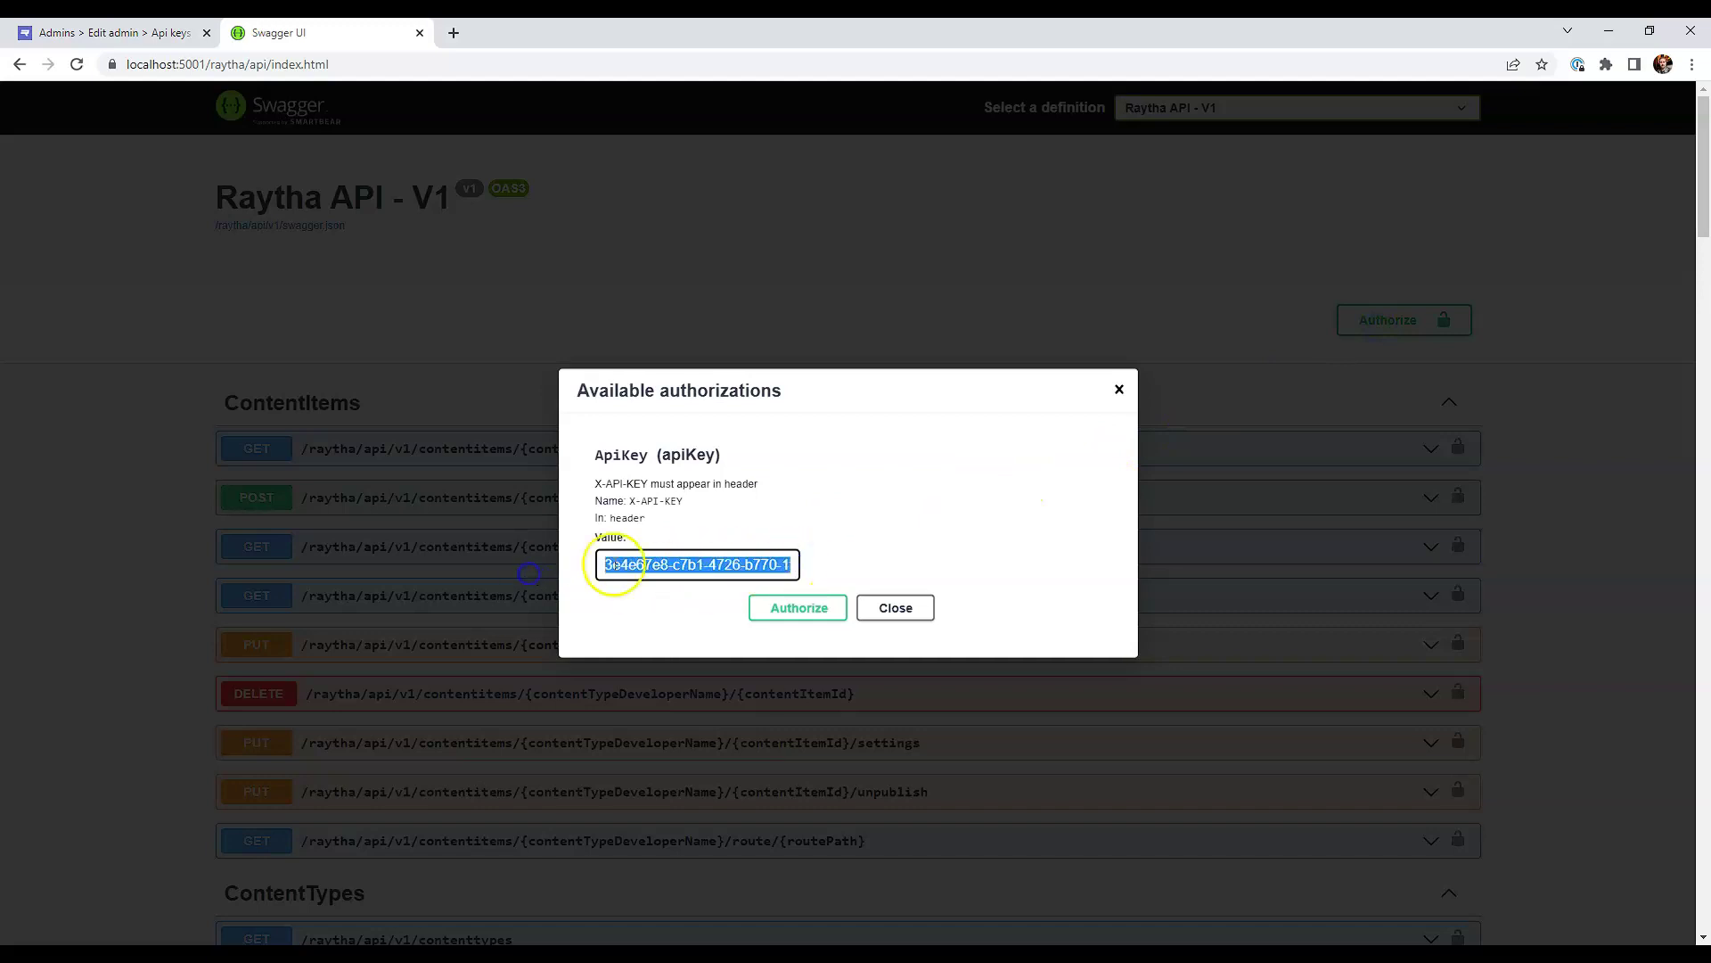
mouse_move(608, 503)
left_mouse_down()
mouse_move(603, 485)
mouse_move(619, 488)
mouse_move(588, 481)
mouse_move(620, 489)
left_mouse_up()
left_click(704, 513)
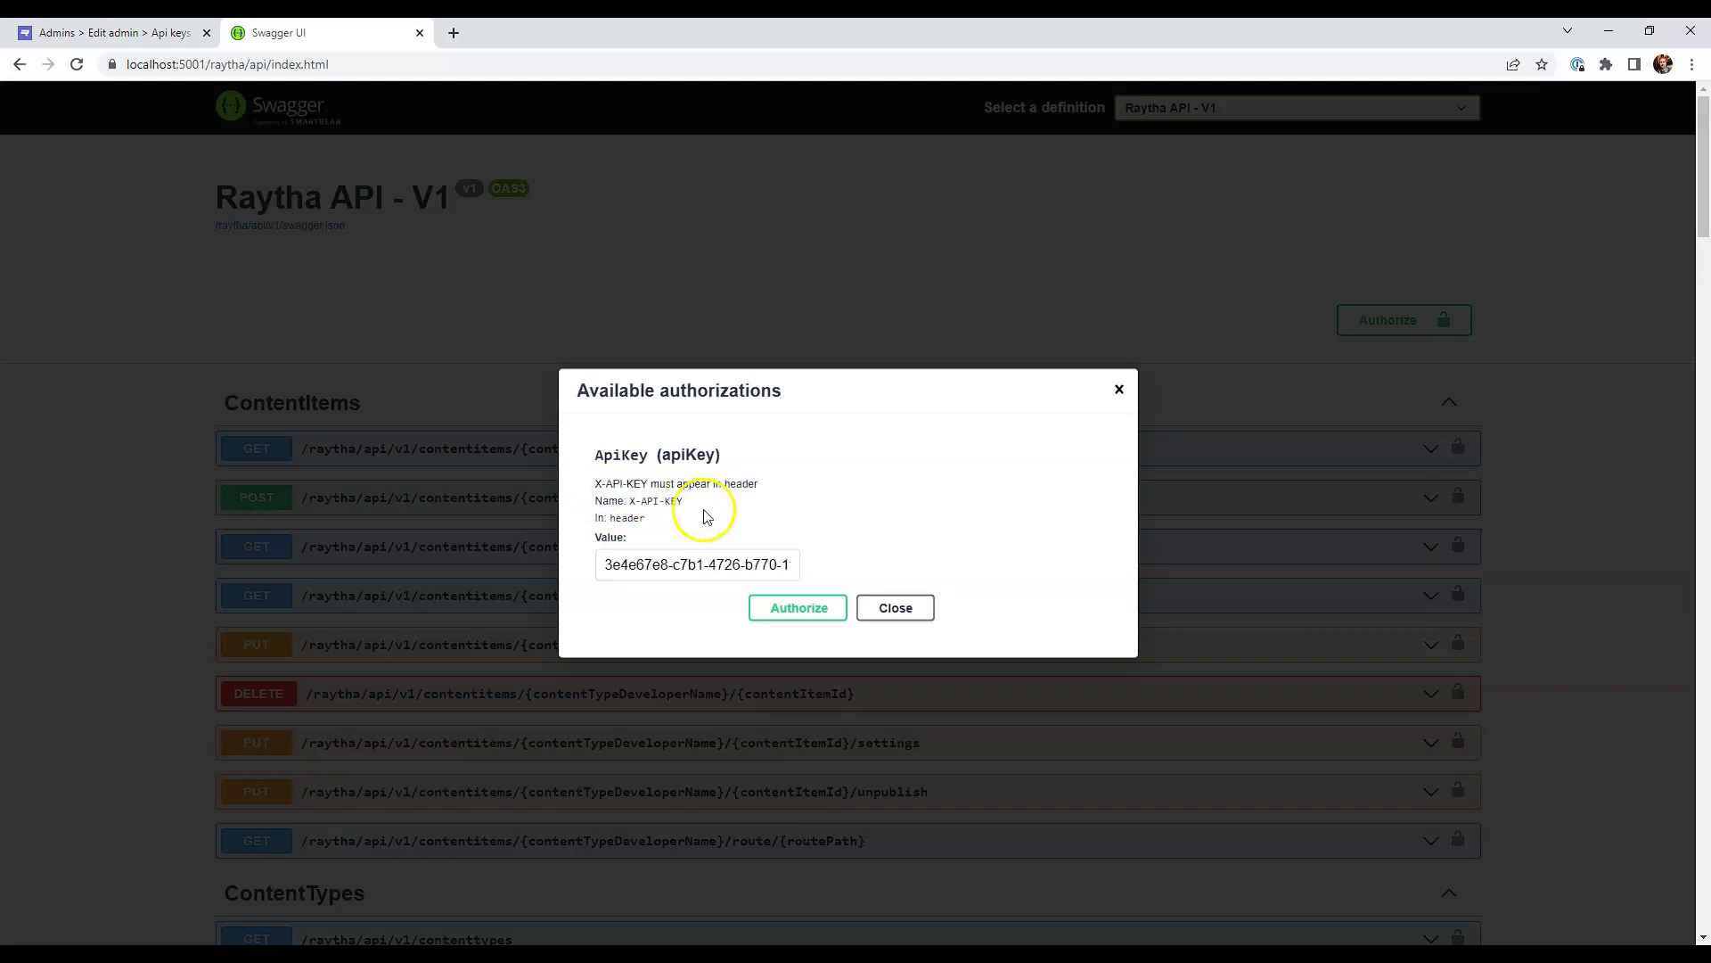
left_click(794, 614)
left_click(792, 613)
Step: Close the authorization dialog and execute GET /raytha/api/v1/ping
left_click(898, 609)
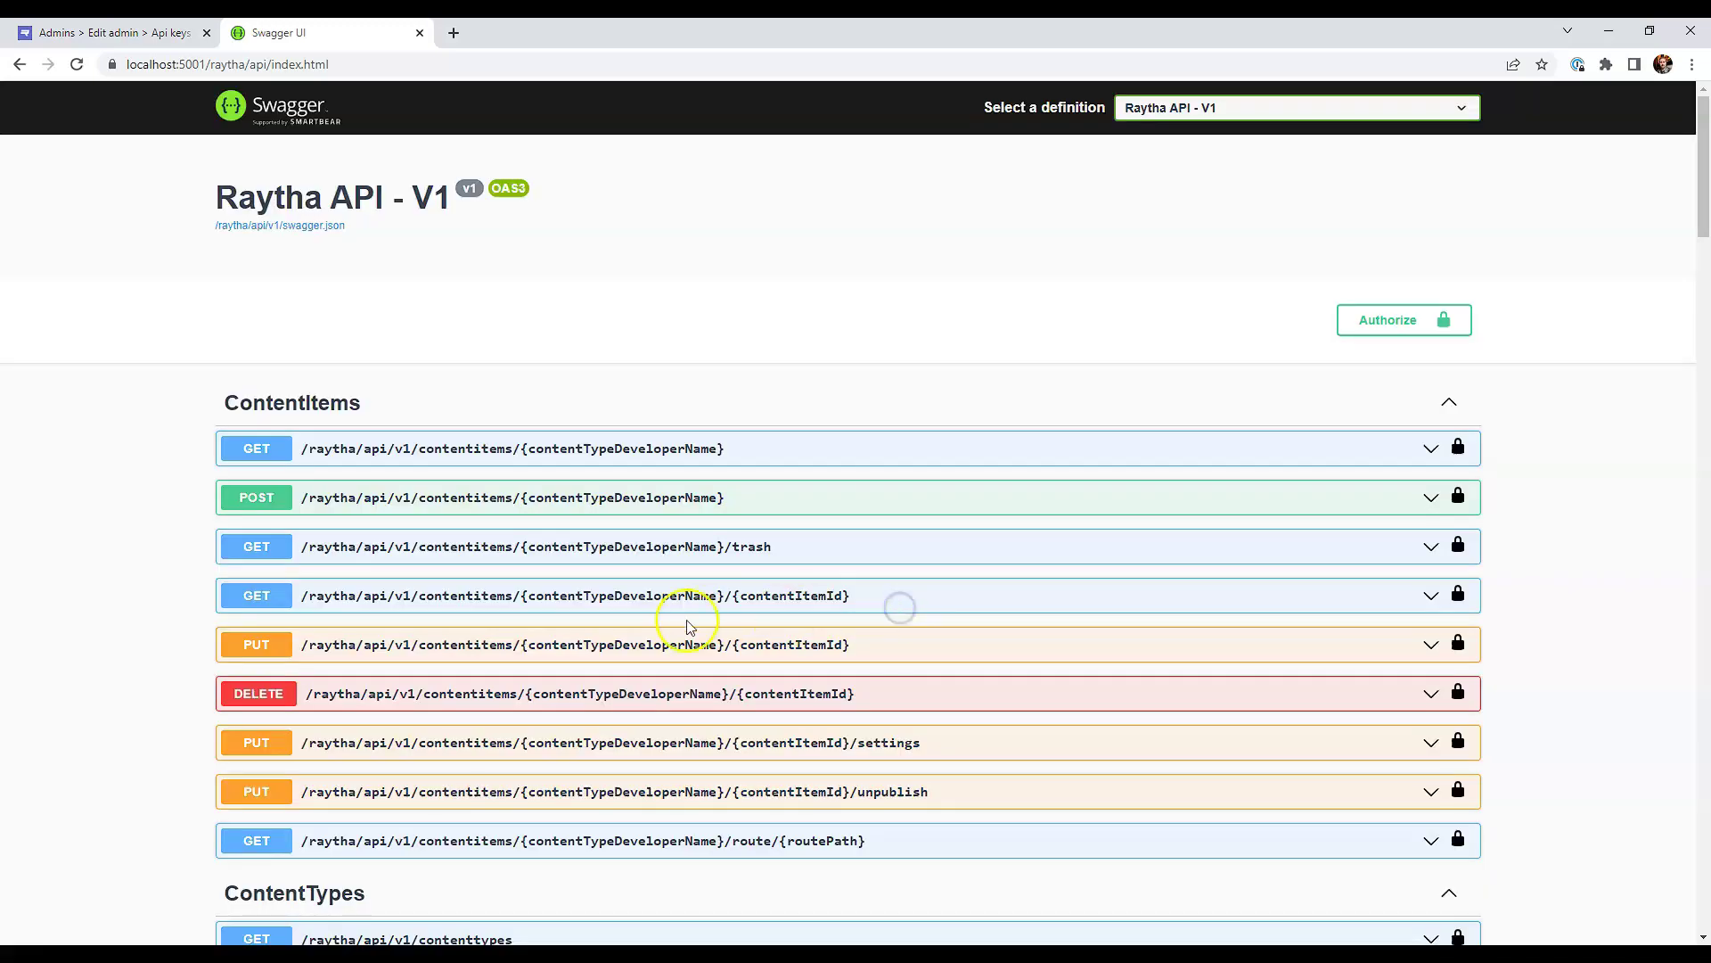
scroll(760, 512, "down", 2)
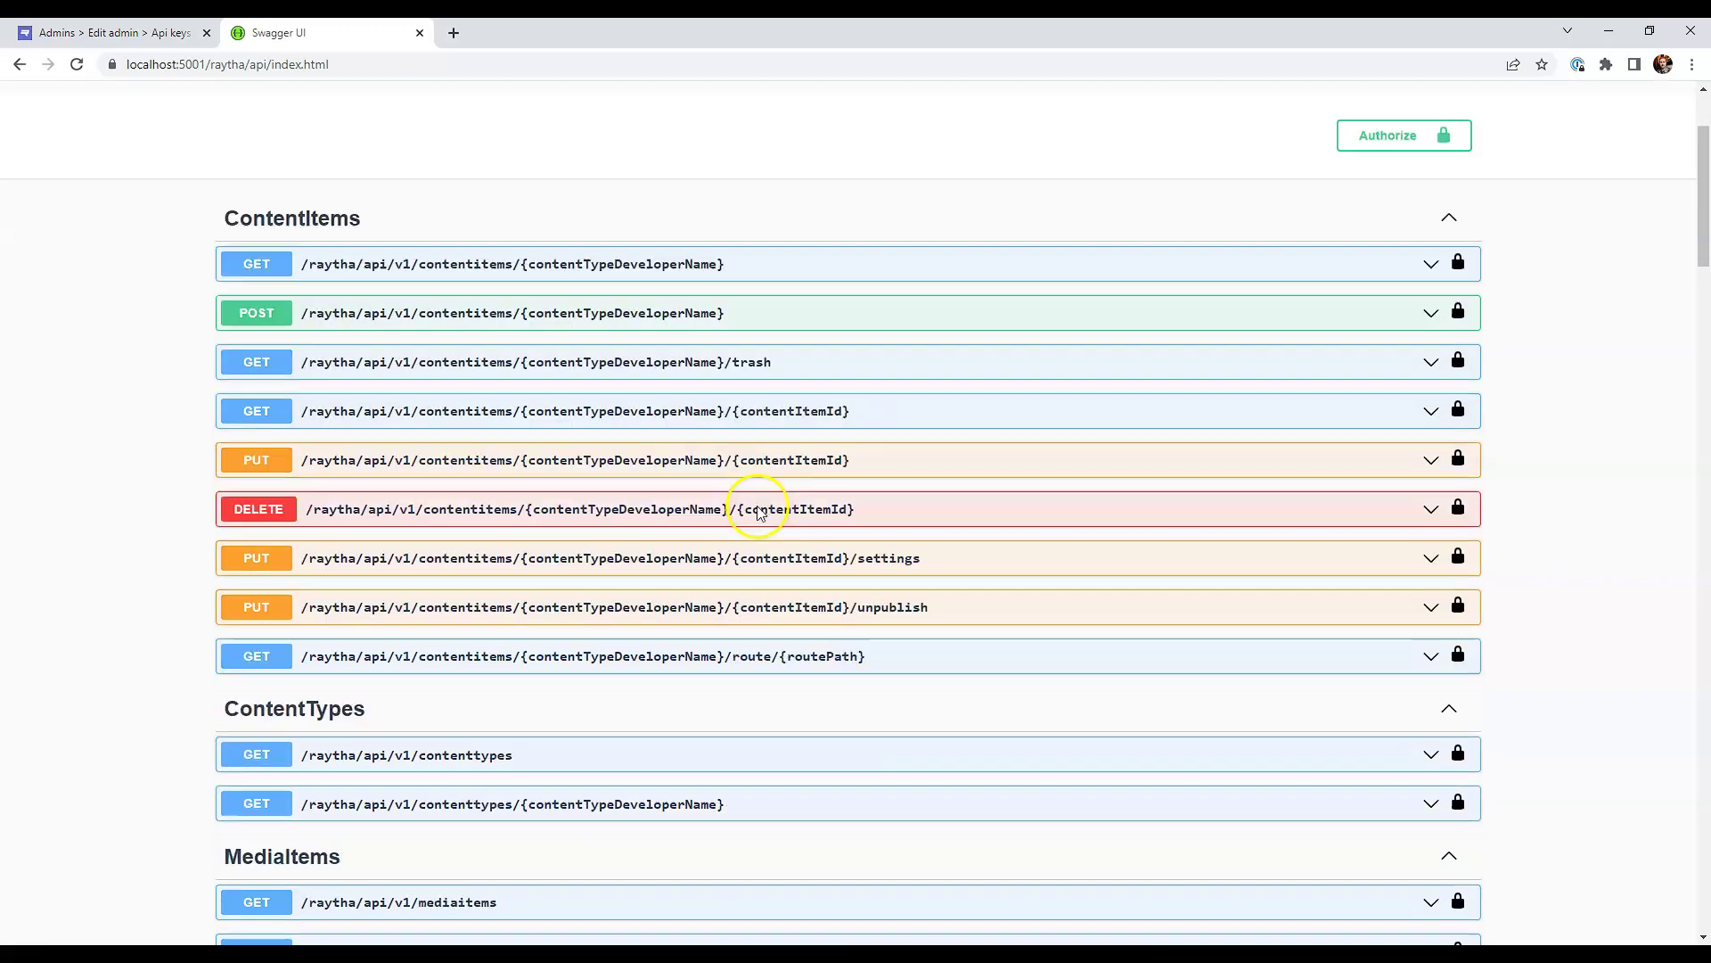
scroll(757, 511, "down", 7)
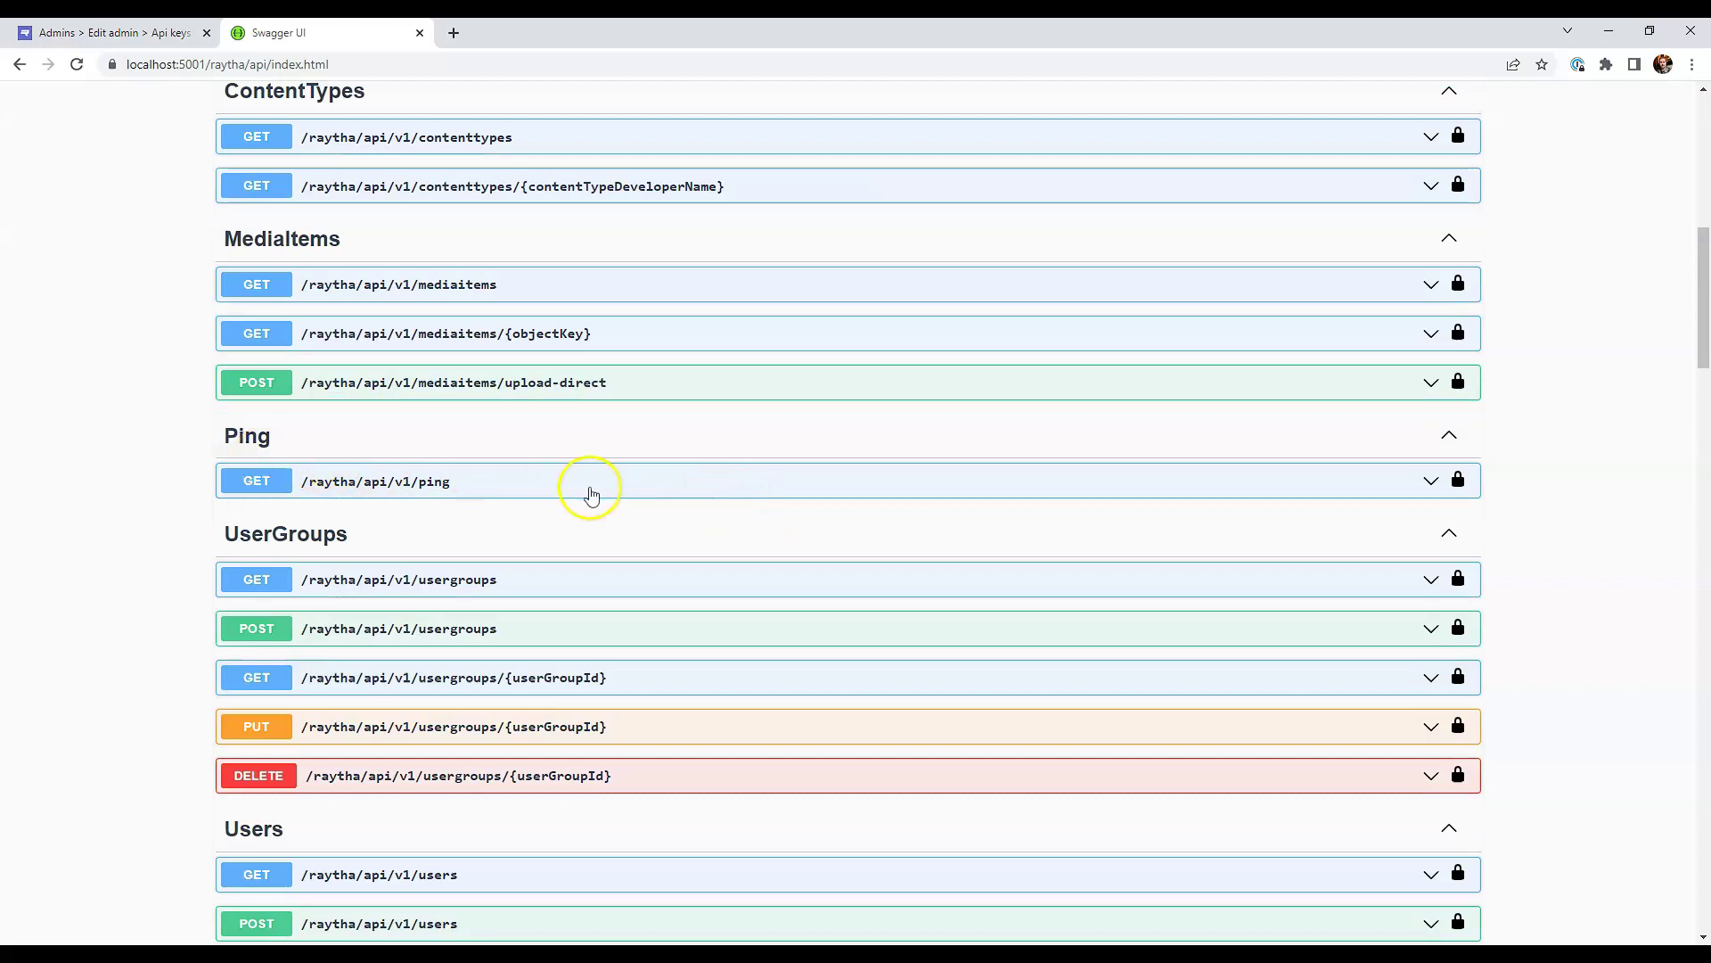
left_click(591, 490)
scroll(605, 505, "down", 2)
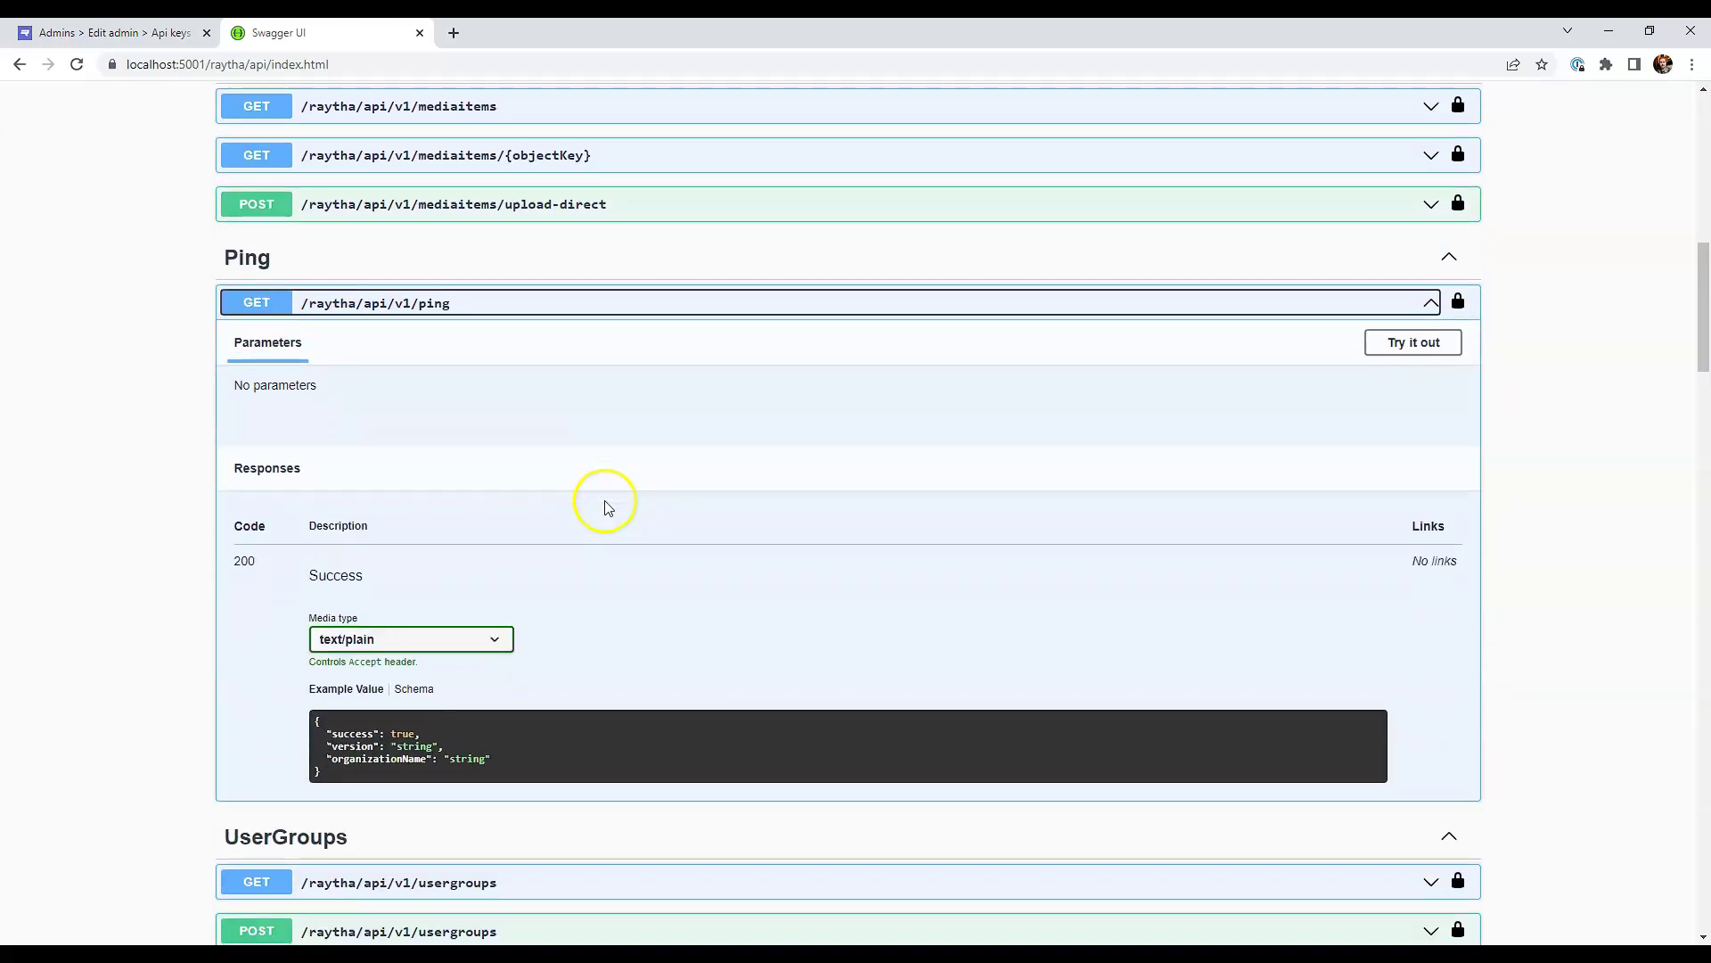
scroll(606, 506, "down", 1)
left_click(1399, 256)
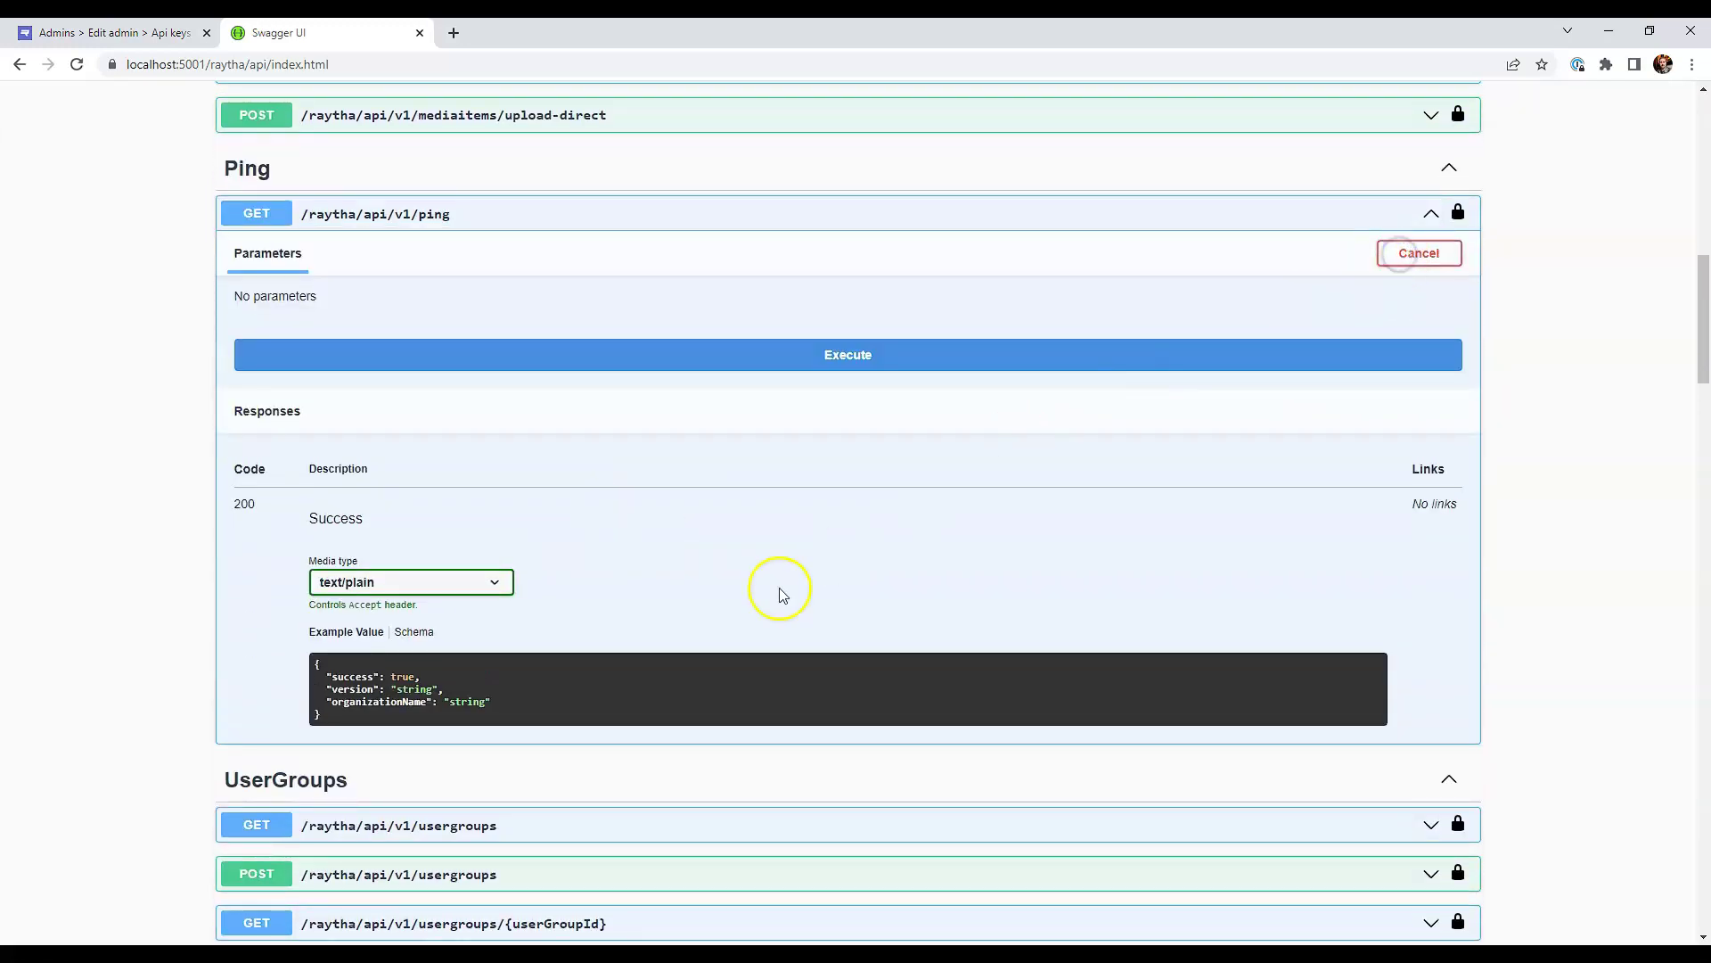
left_click(829, 353)
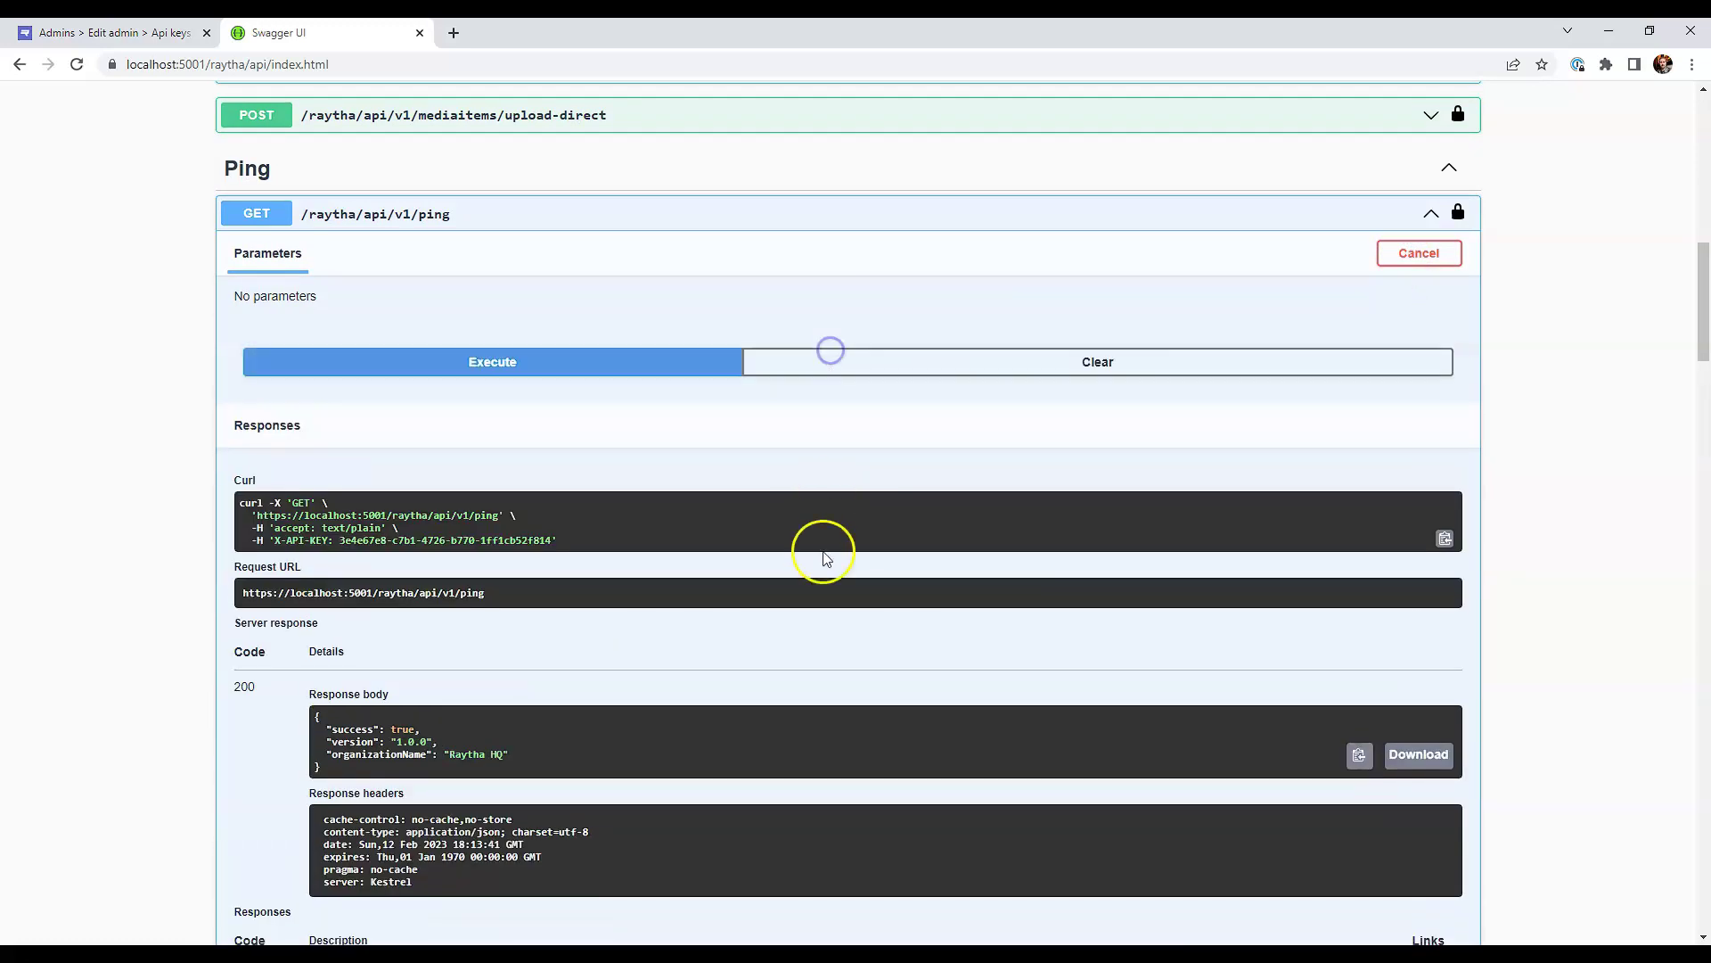
Step: Review the 200 ping response: success true, version 1.0.0, organization Raytha HQ
left_click(339, 769)
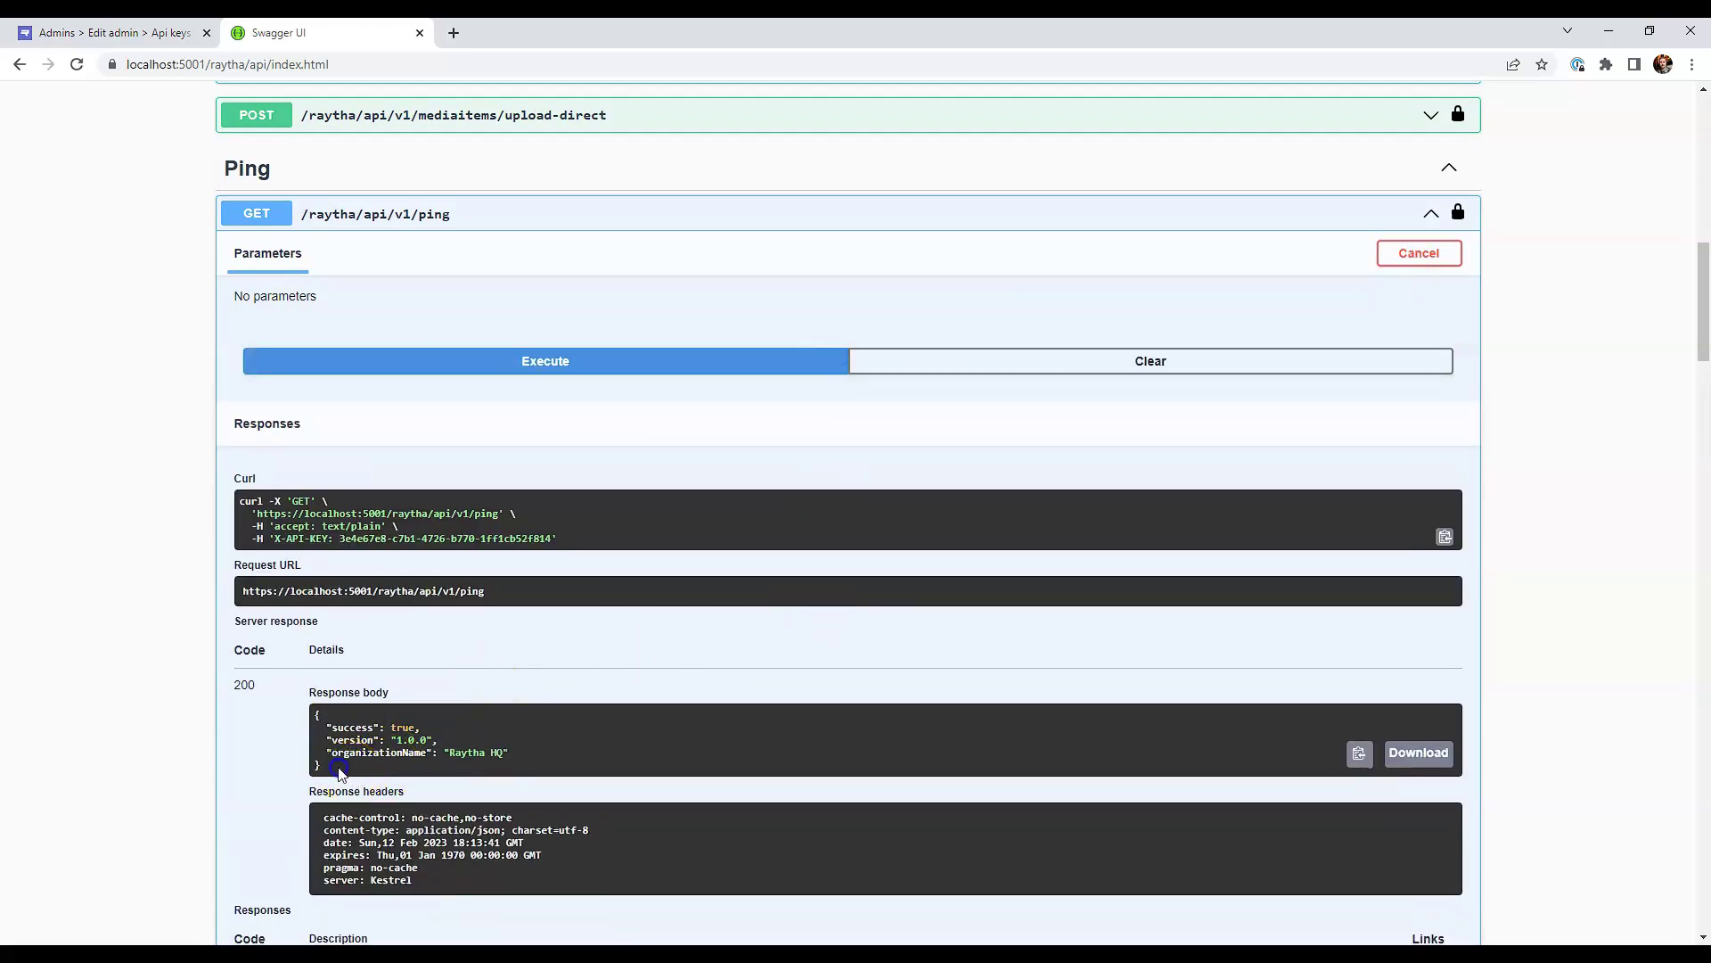
left_click_drag(339, 768, 385, 742)
left_click(401, 719)
left_click(307, 797)
scroll(115, 745, "down", 3)
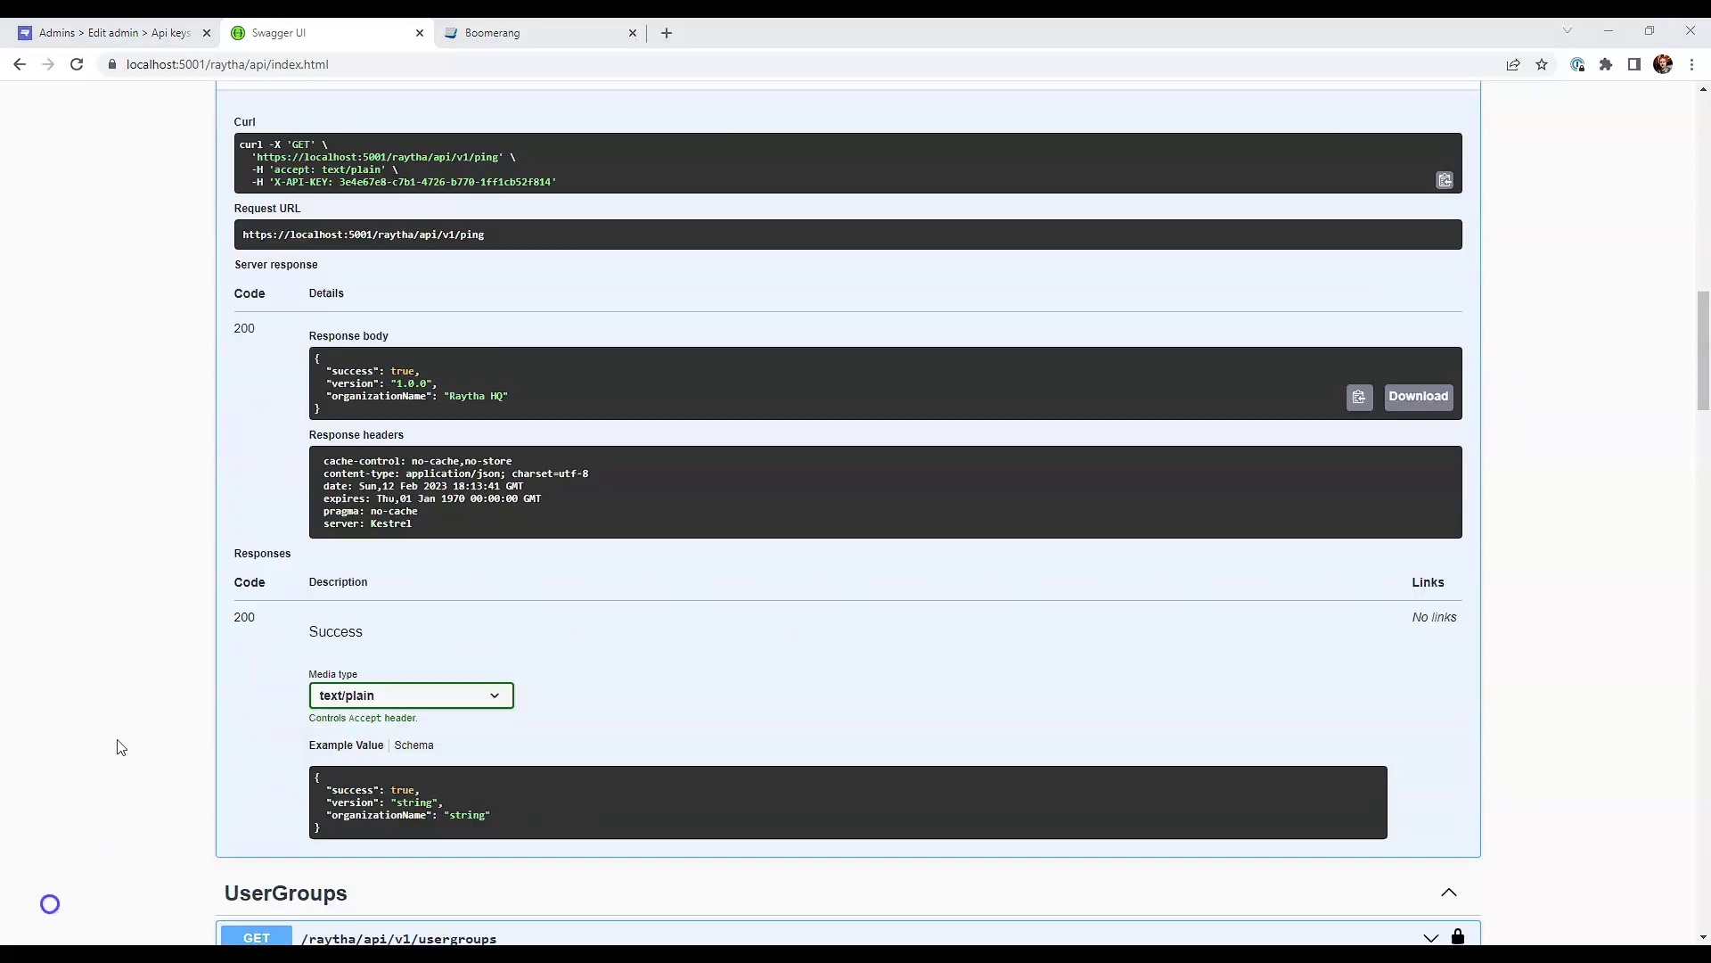
scroll(115, 745, "up", 8)
scroll(122, 747, "up", 5)
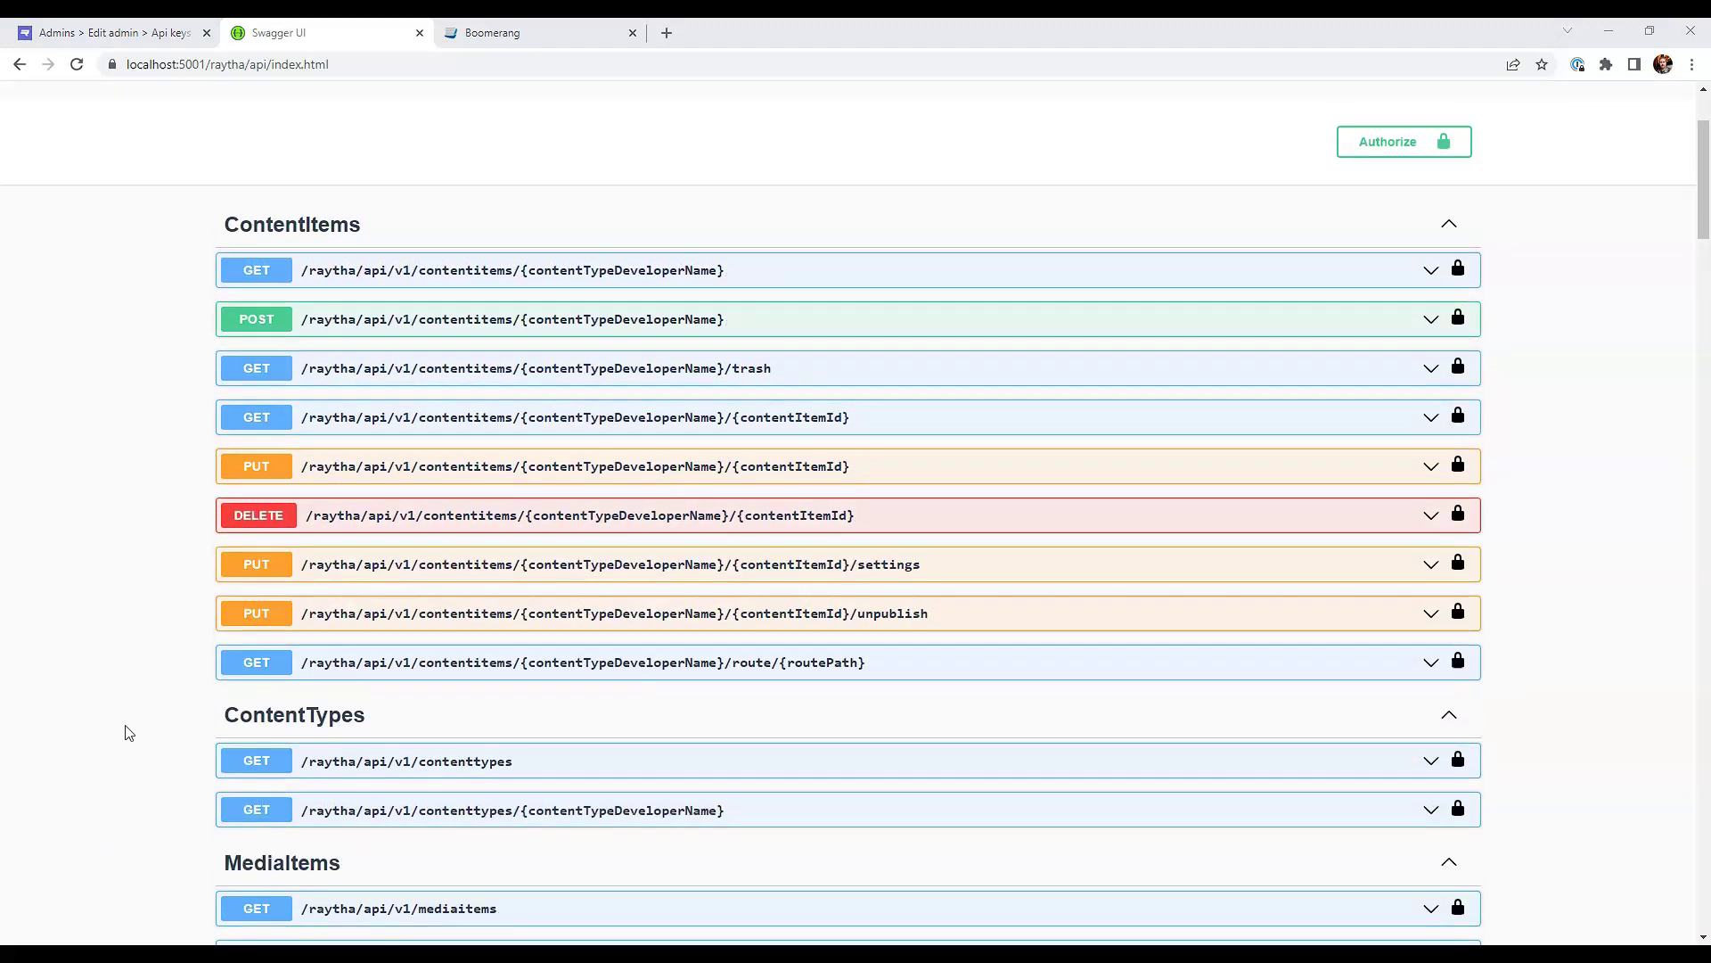
left_click_drag(122, 729, 163, 667)
Step: Open Pages > Settings > Configuration in Raytha and highlight the developer name 'pages'
left_click(129, 34)
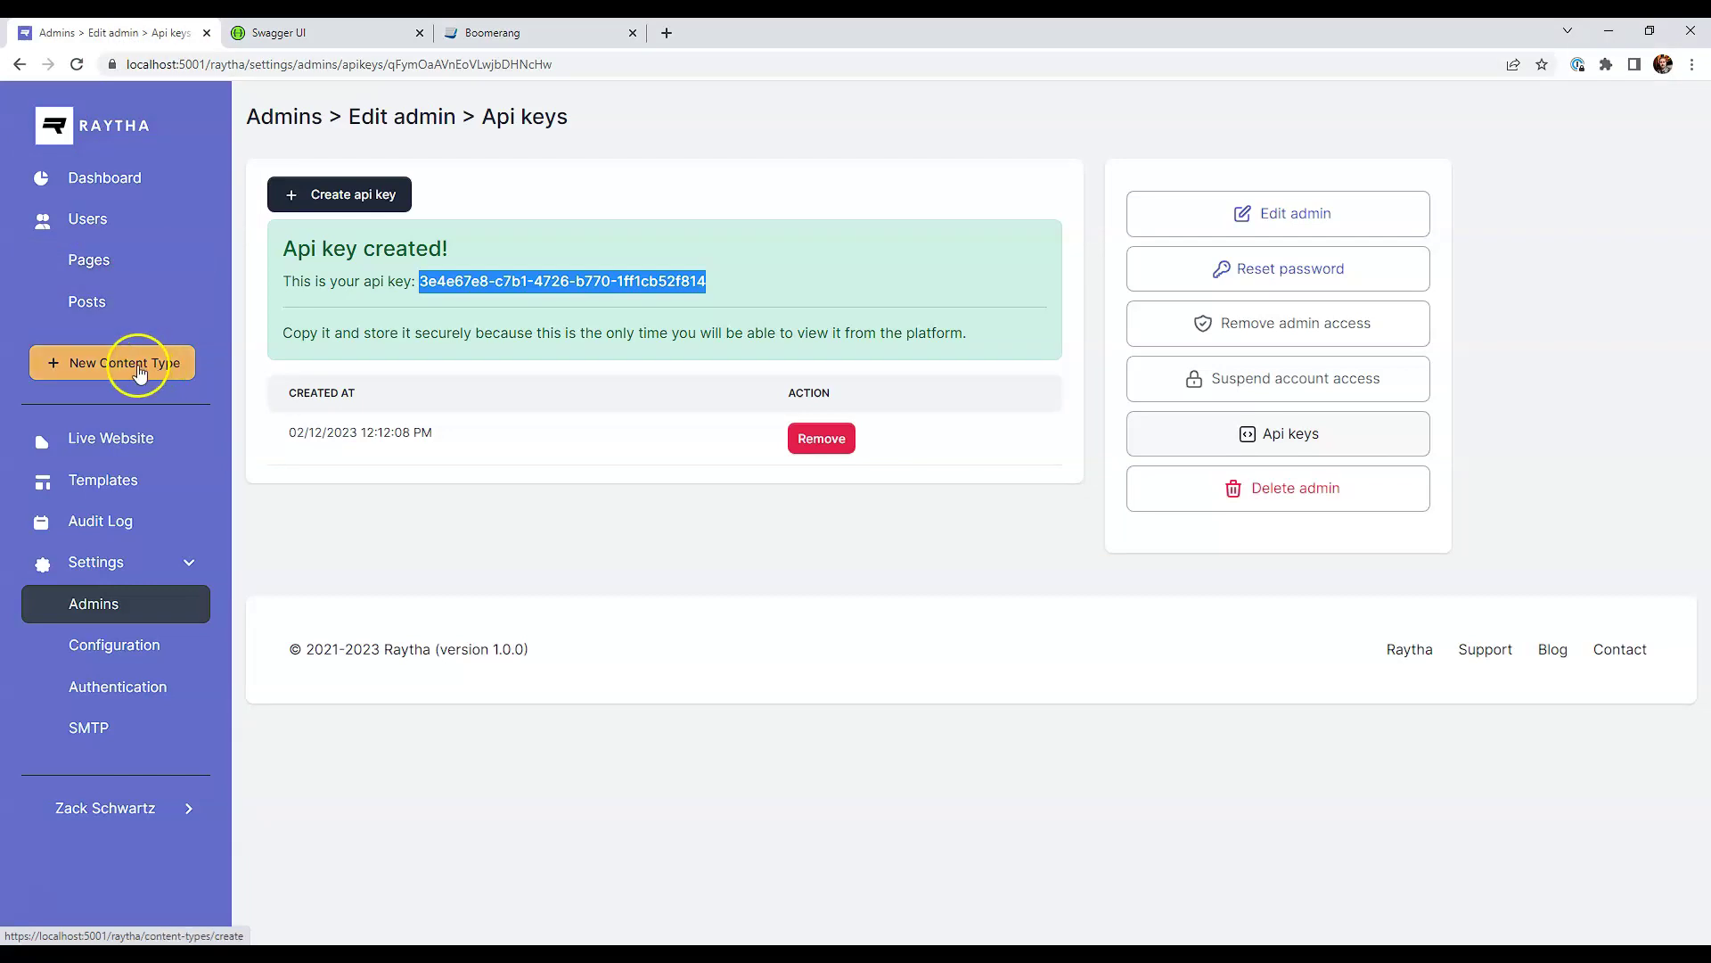
left_click(119, 266)
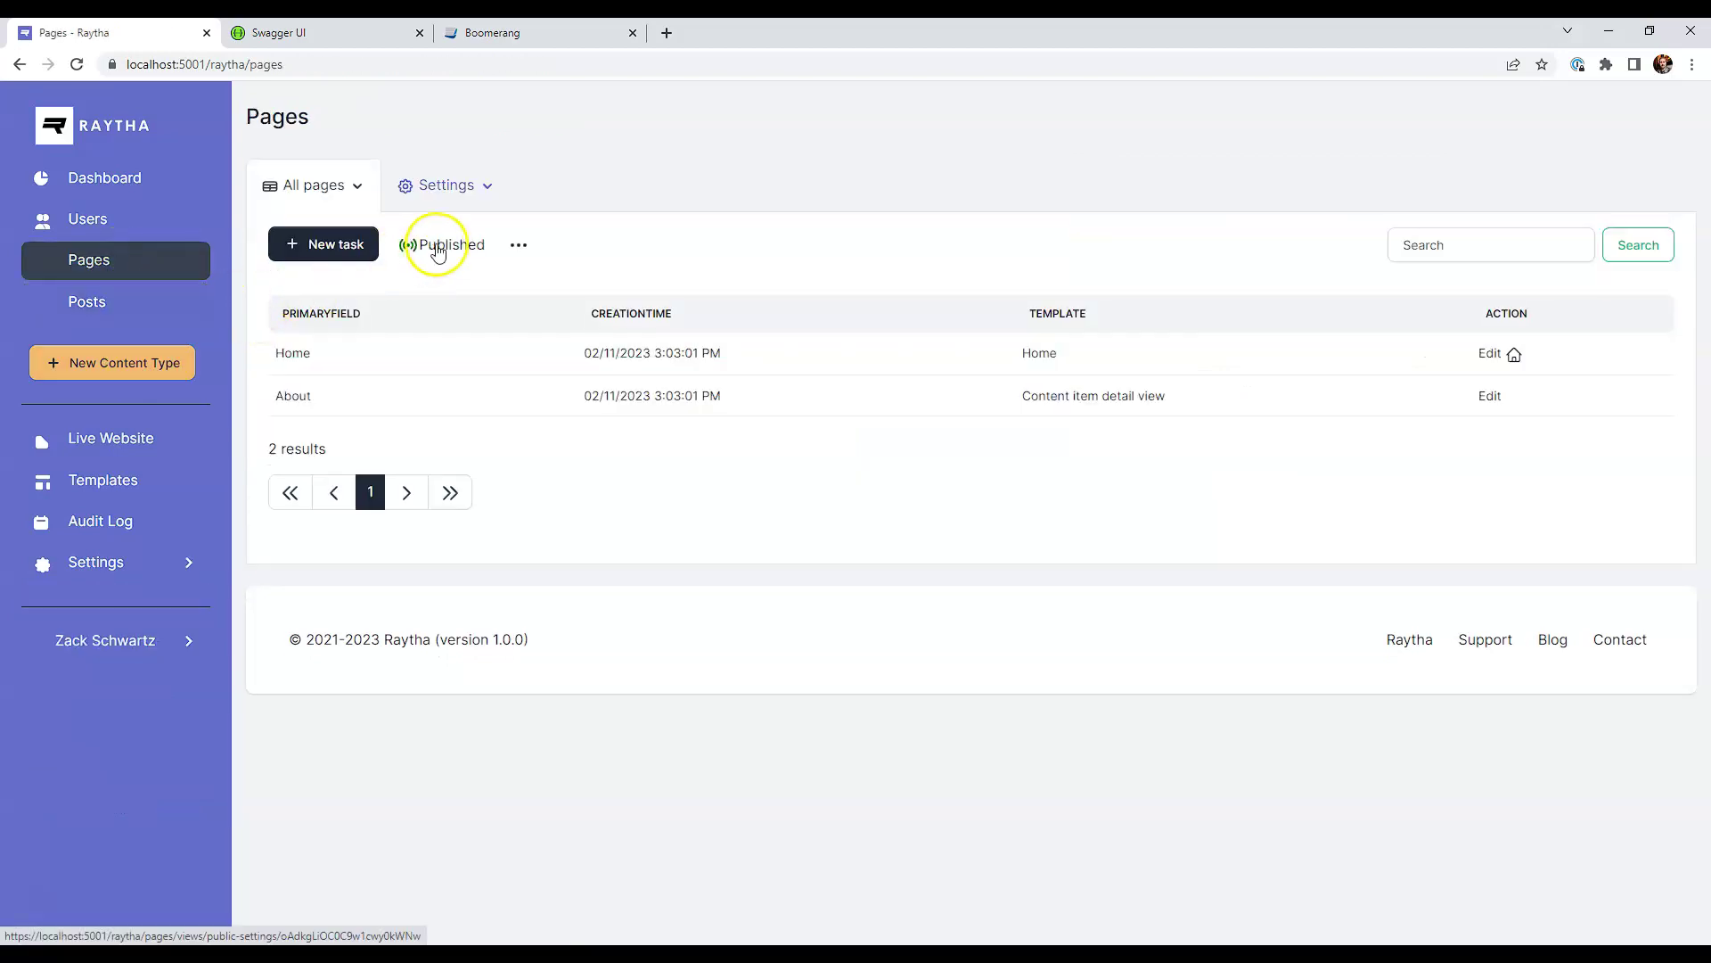
left_click(445, 202)
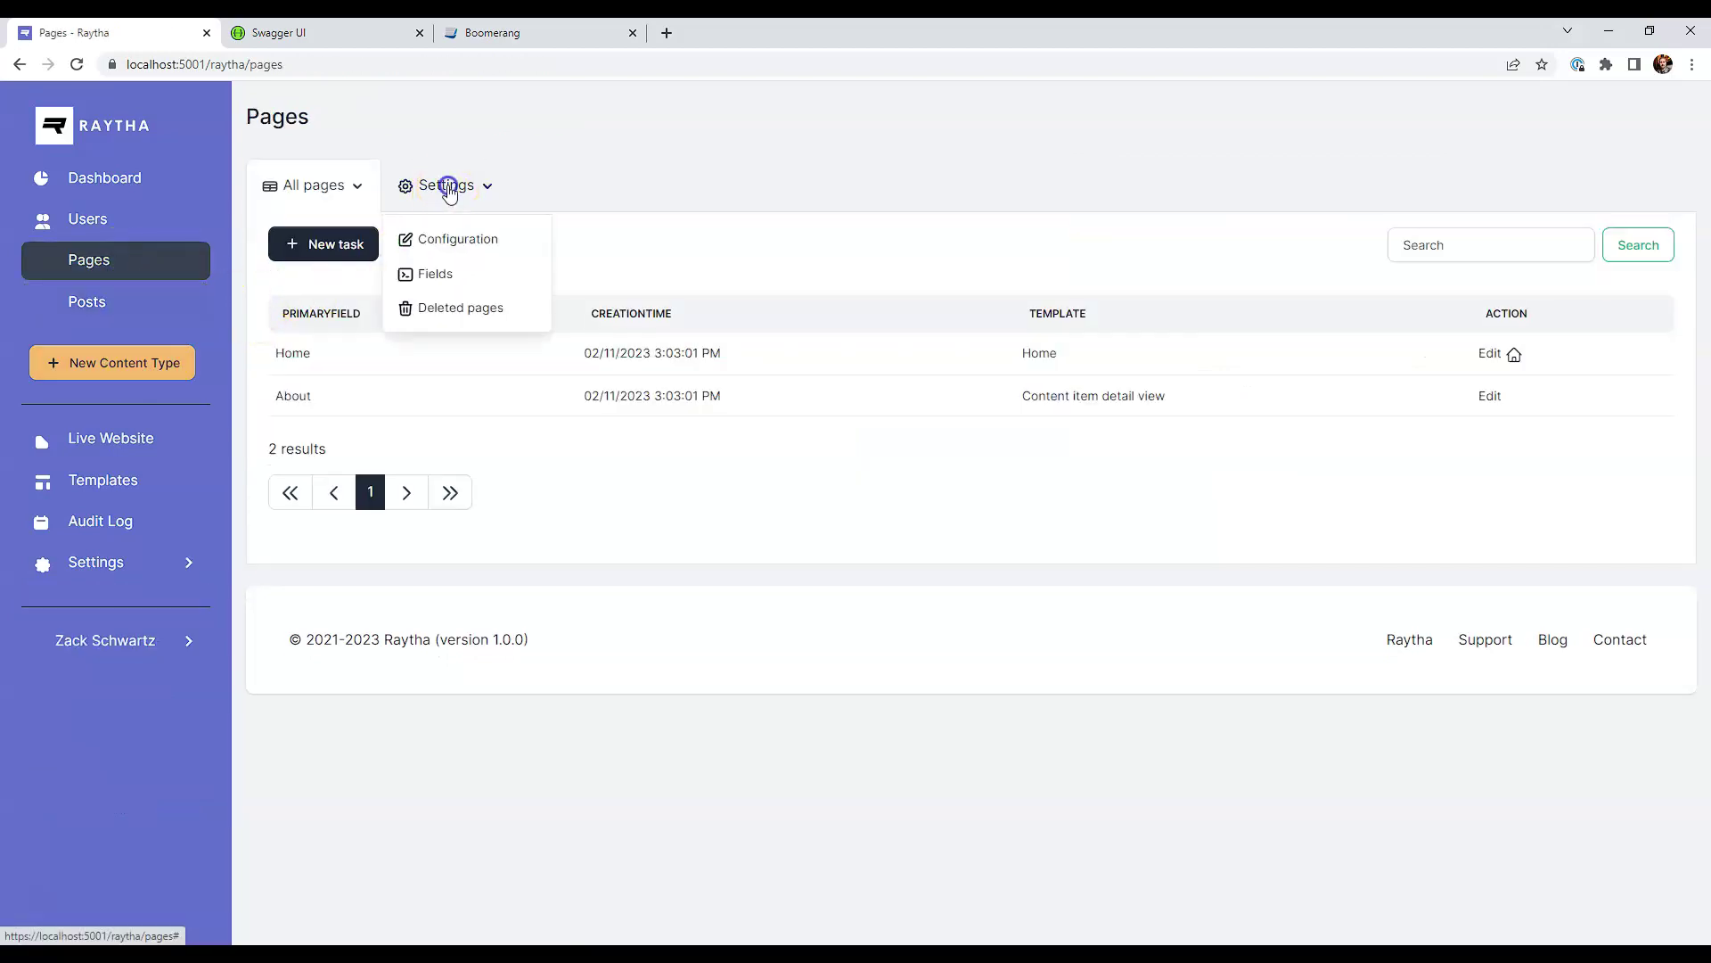
left_click(462, 246)
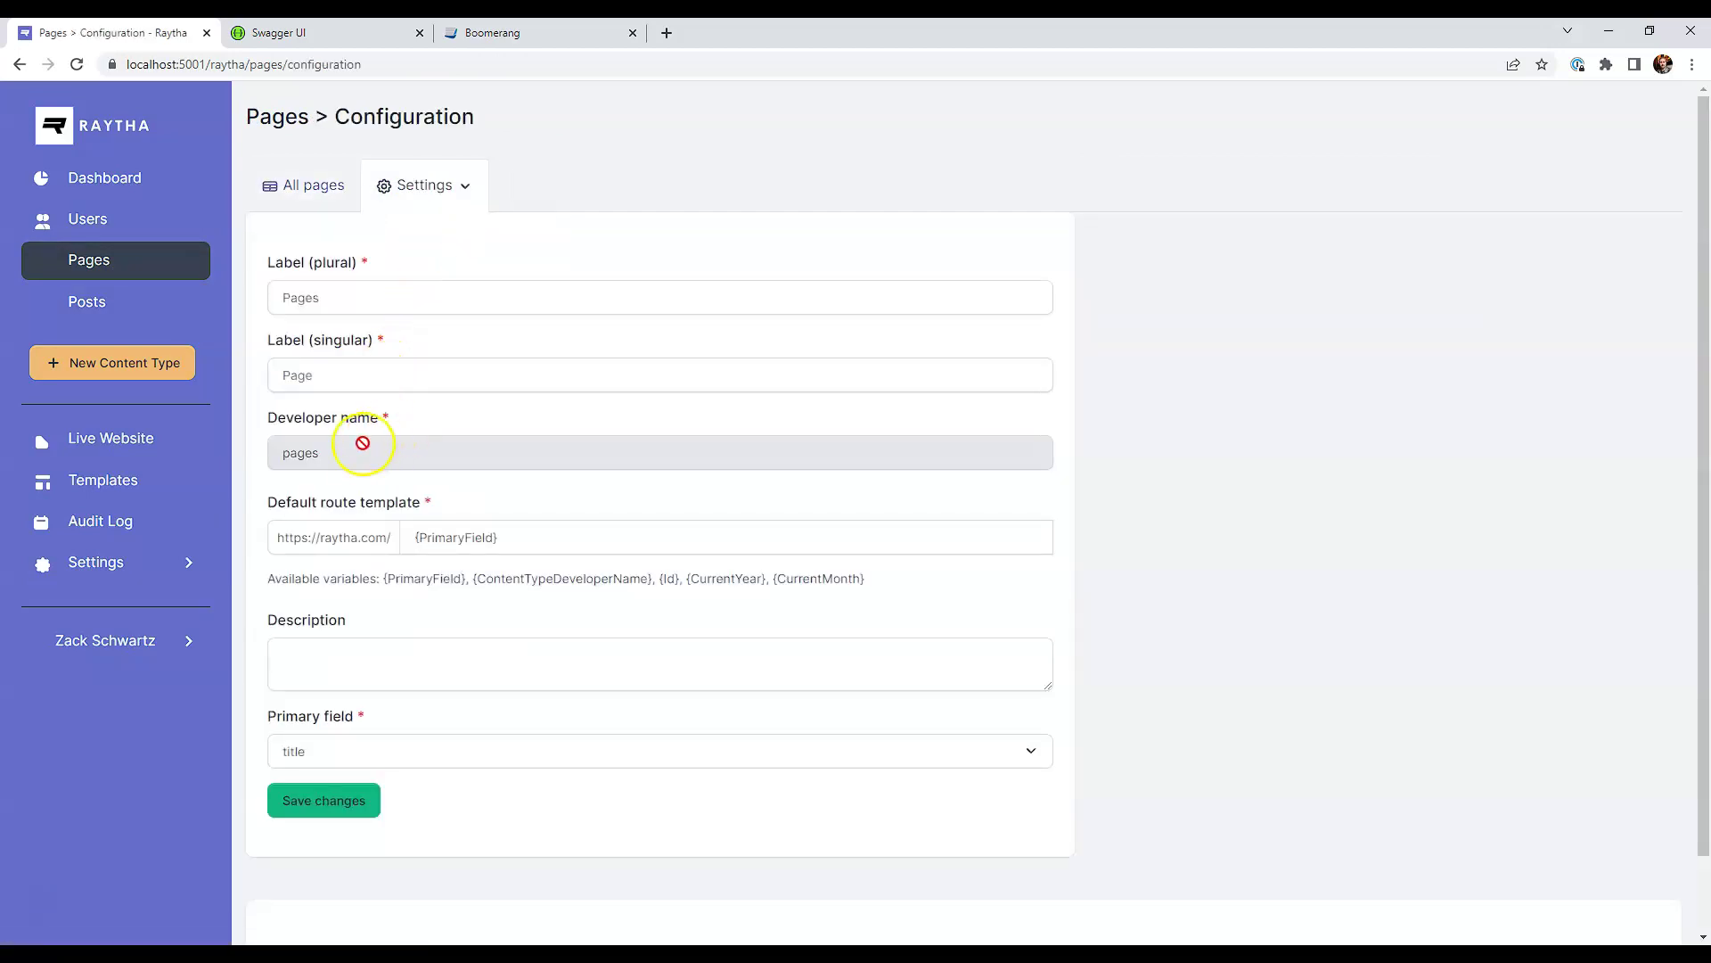
left_click_drag(363, 443, 278, 455)
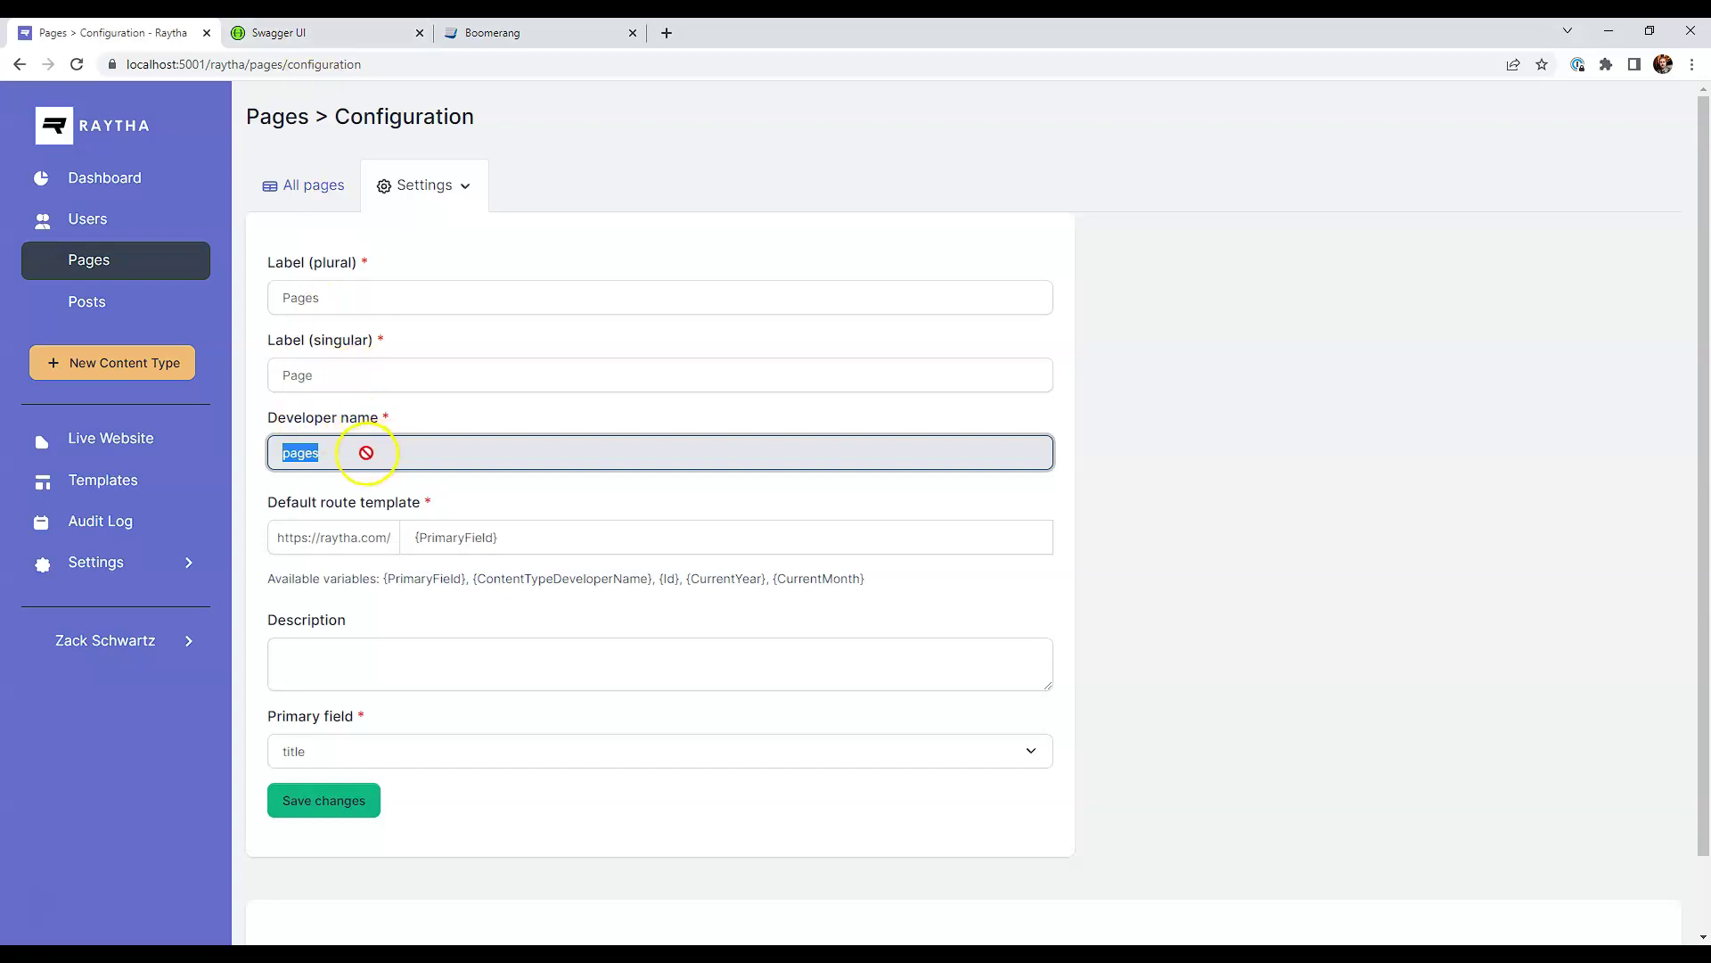
Step: Execute GET /contentitems/{contentTypeDeveloperName} with 'pages' as the developer name
left_click(301, 35)
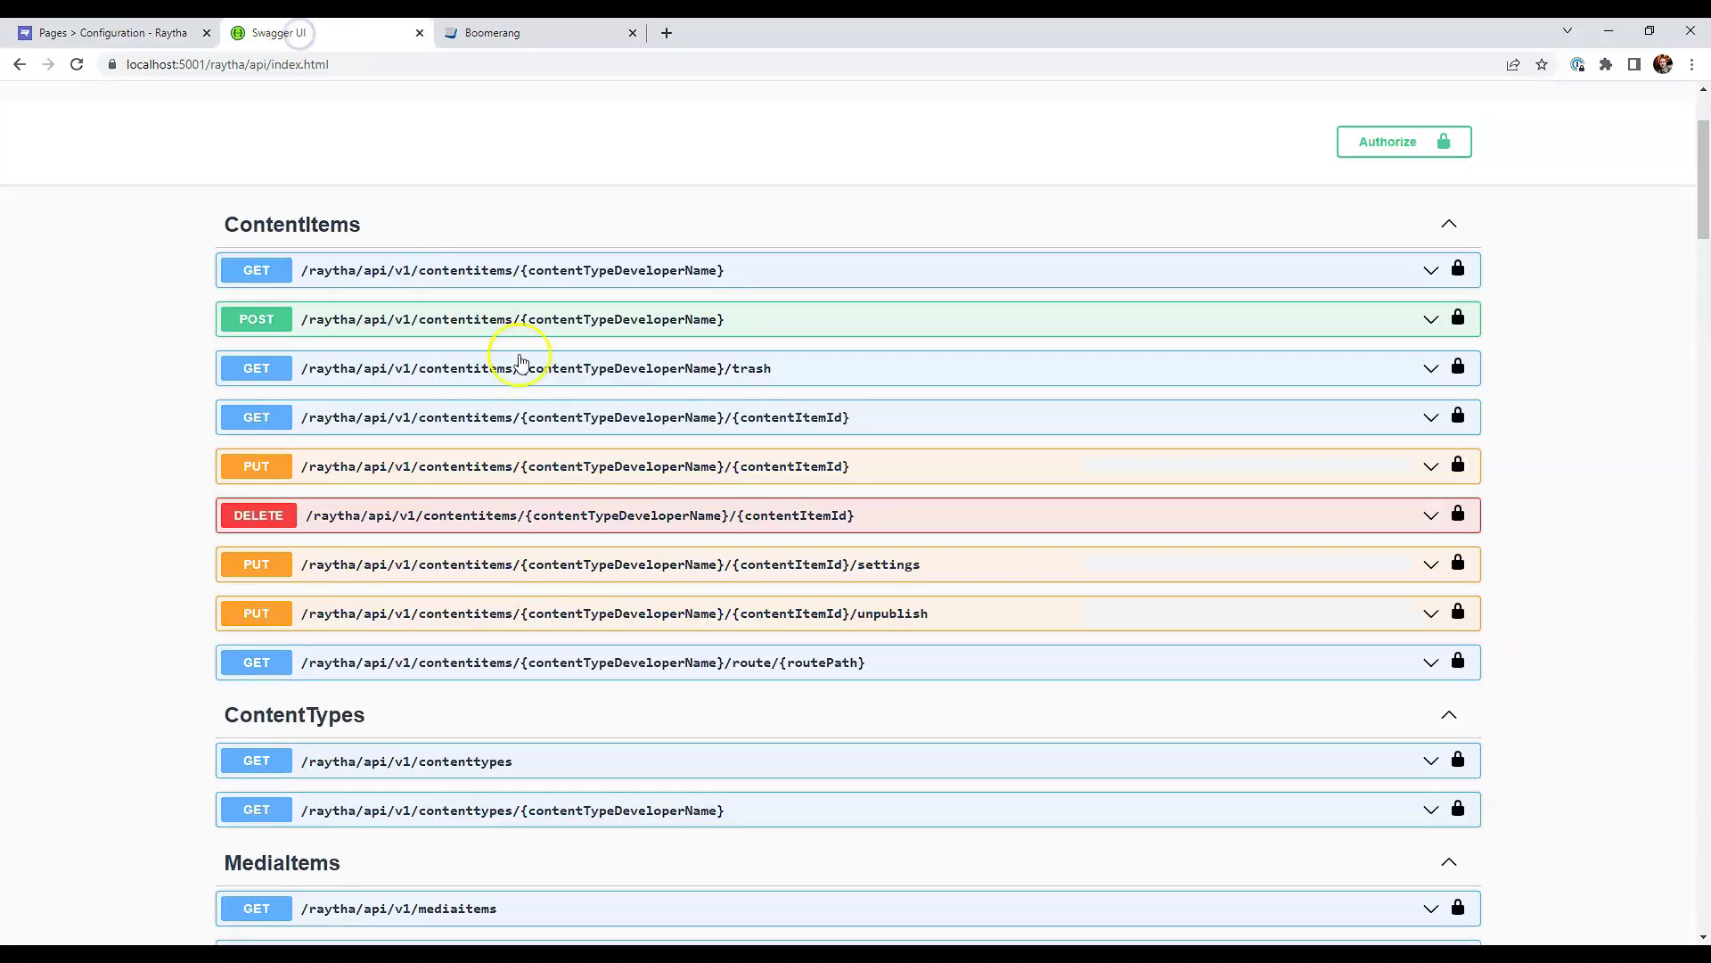
left_click(790, 282)
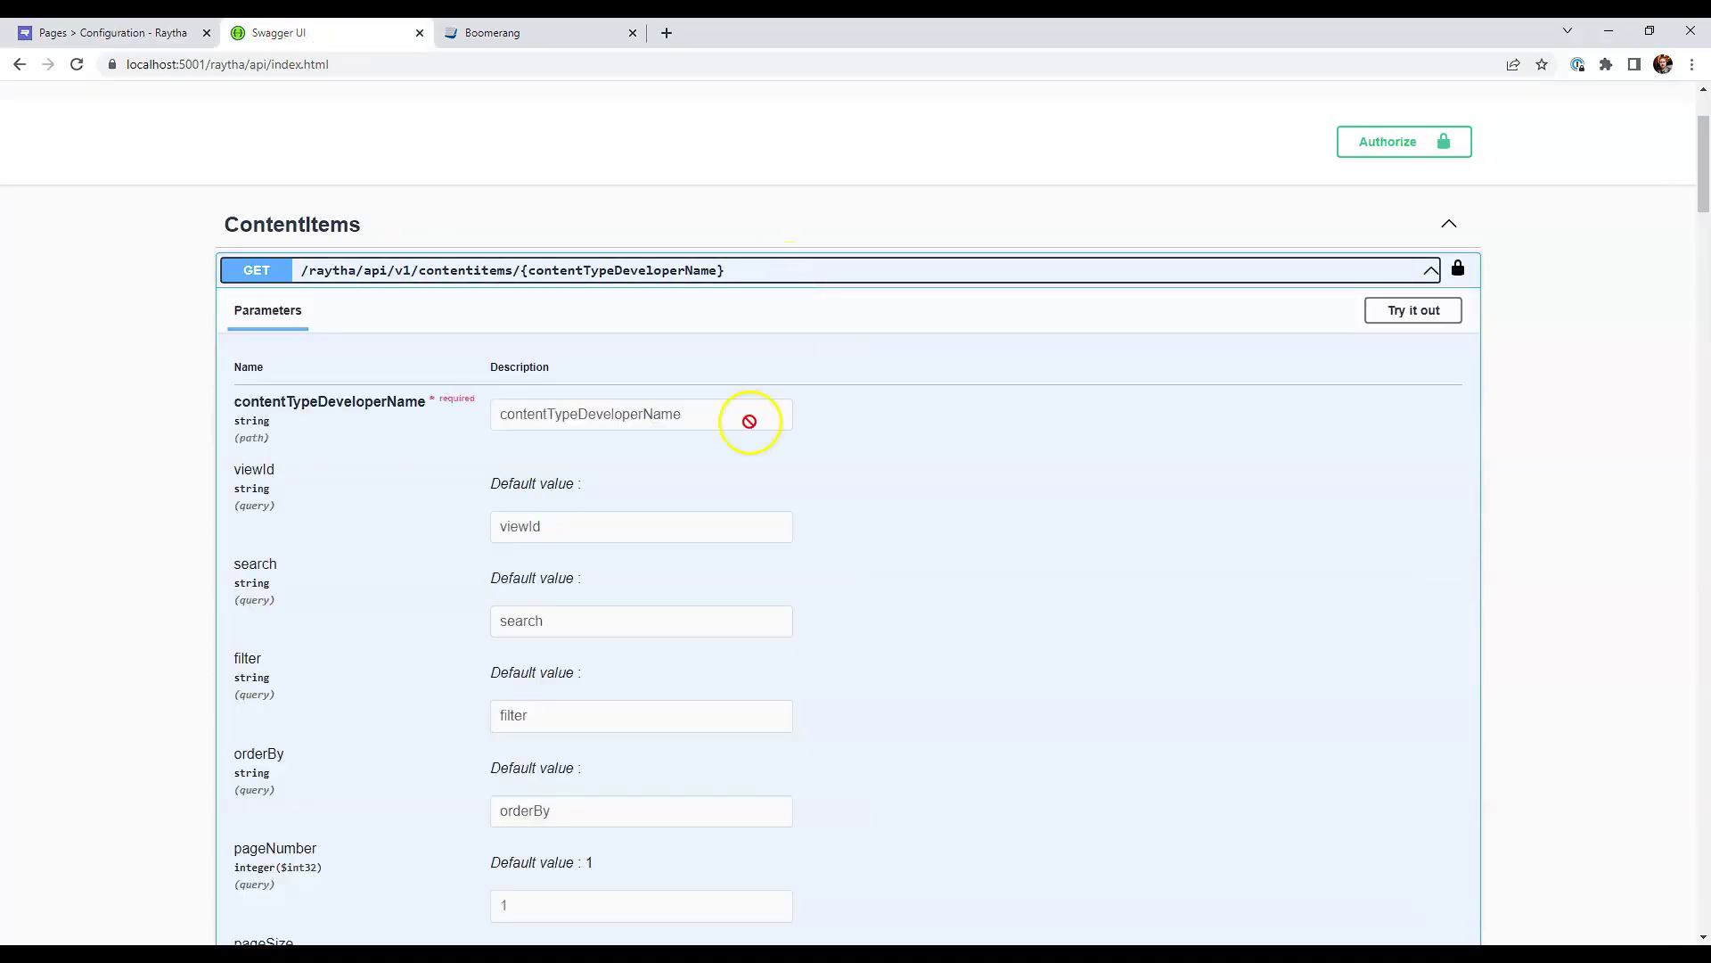
left_click(1403, 312)
left_click(587, 414)
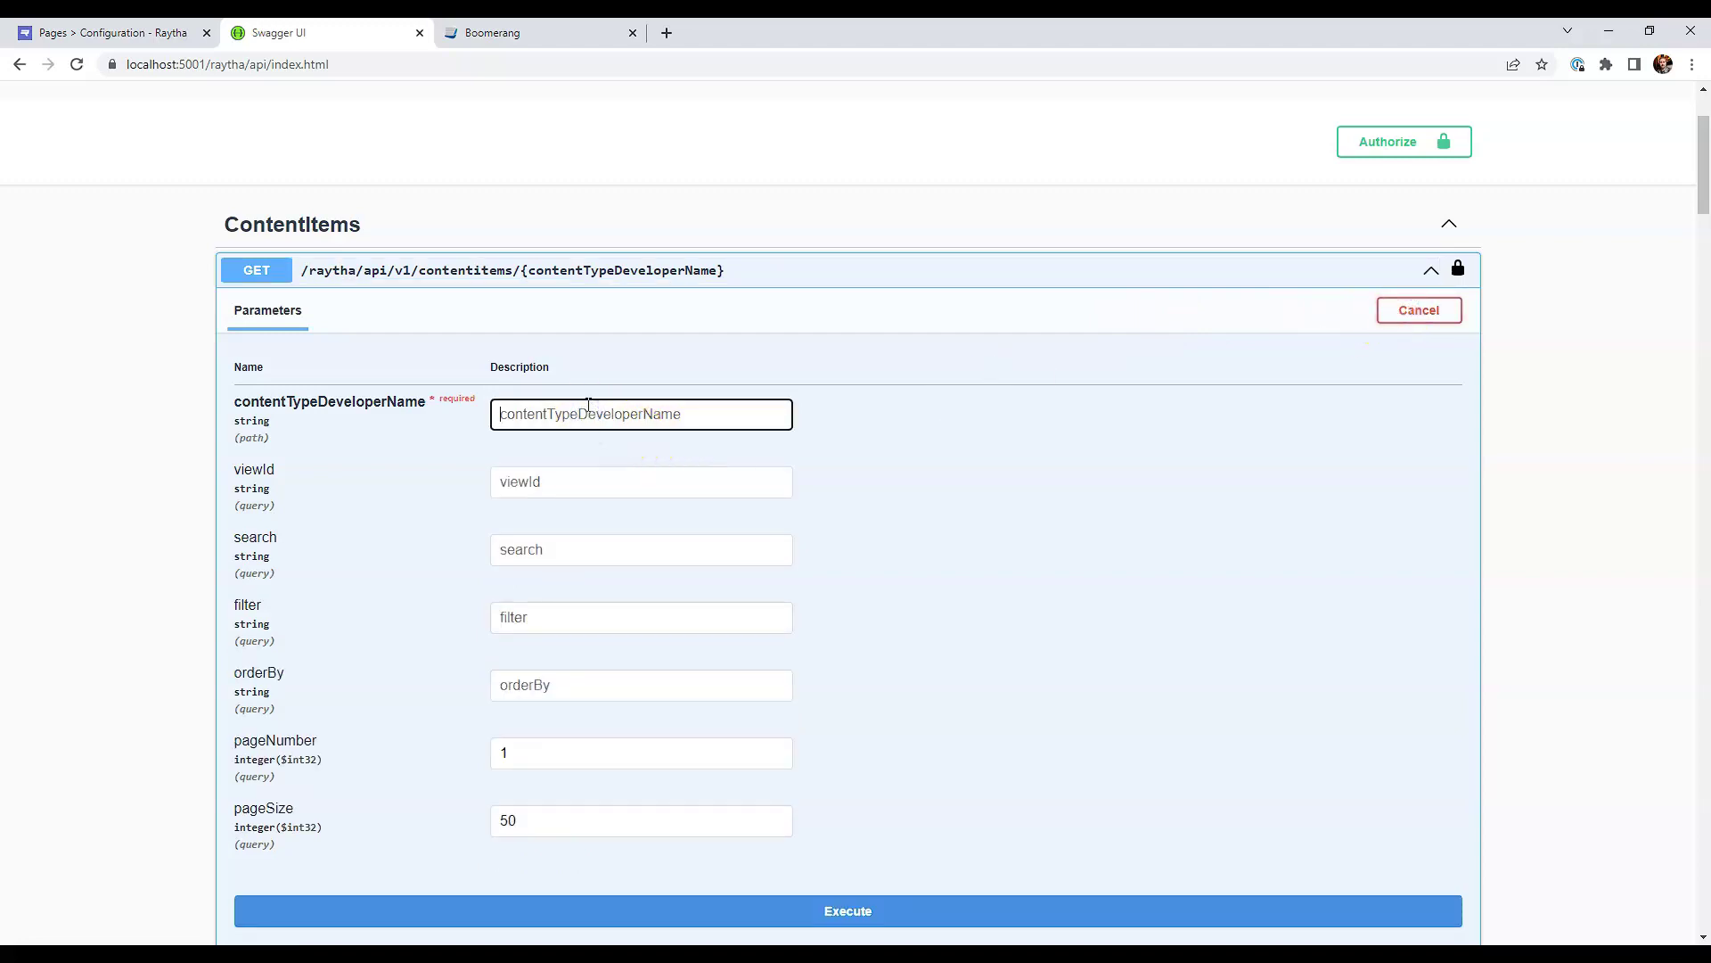
type("pages")
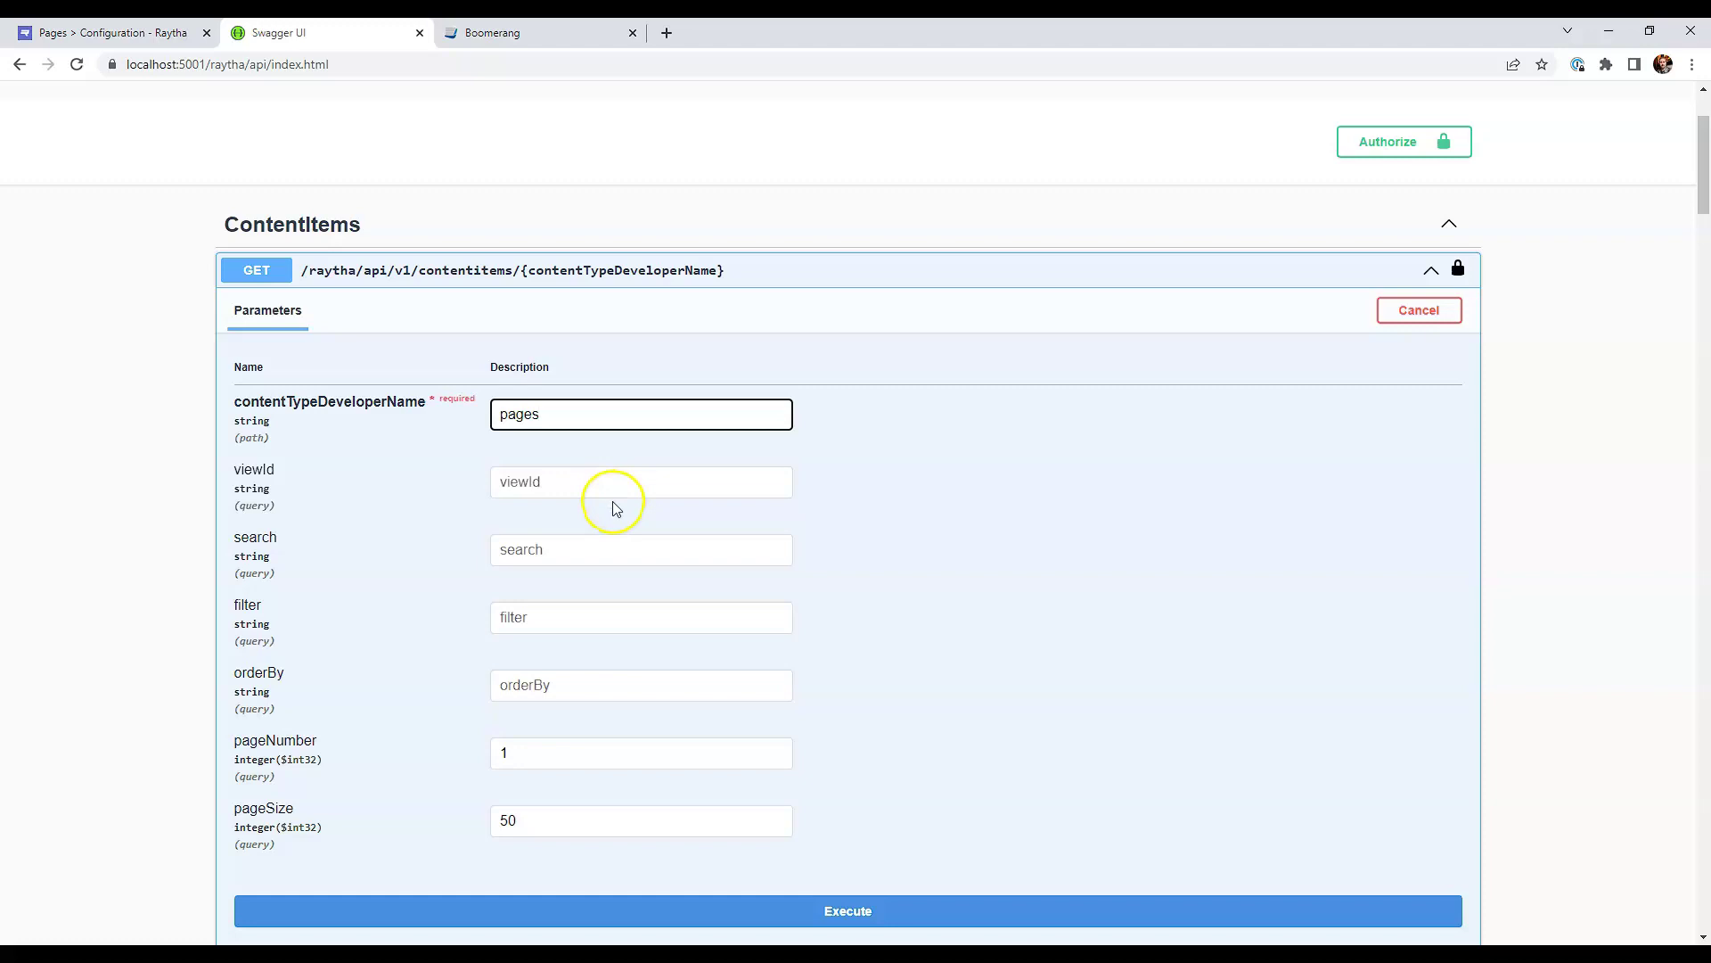
scroll(614, 504, "down", 3)
left_click(796, 648)
Step: Check the 200 response against Raytha's All pages list showing Home and About
scroll(943, 575, "down", 6)
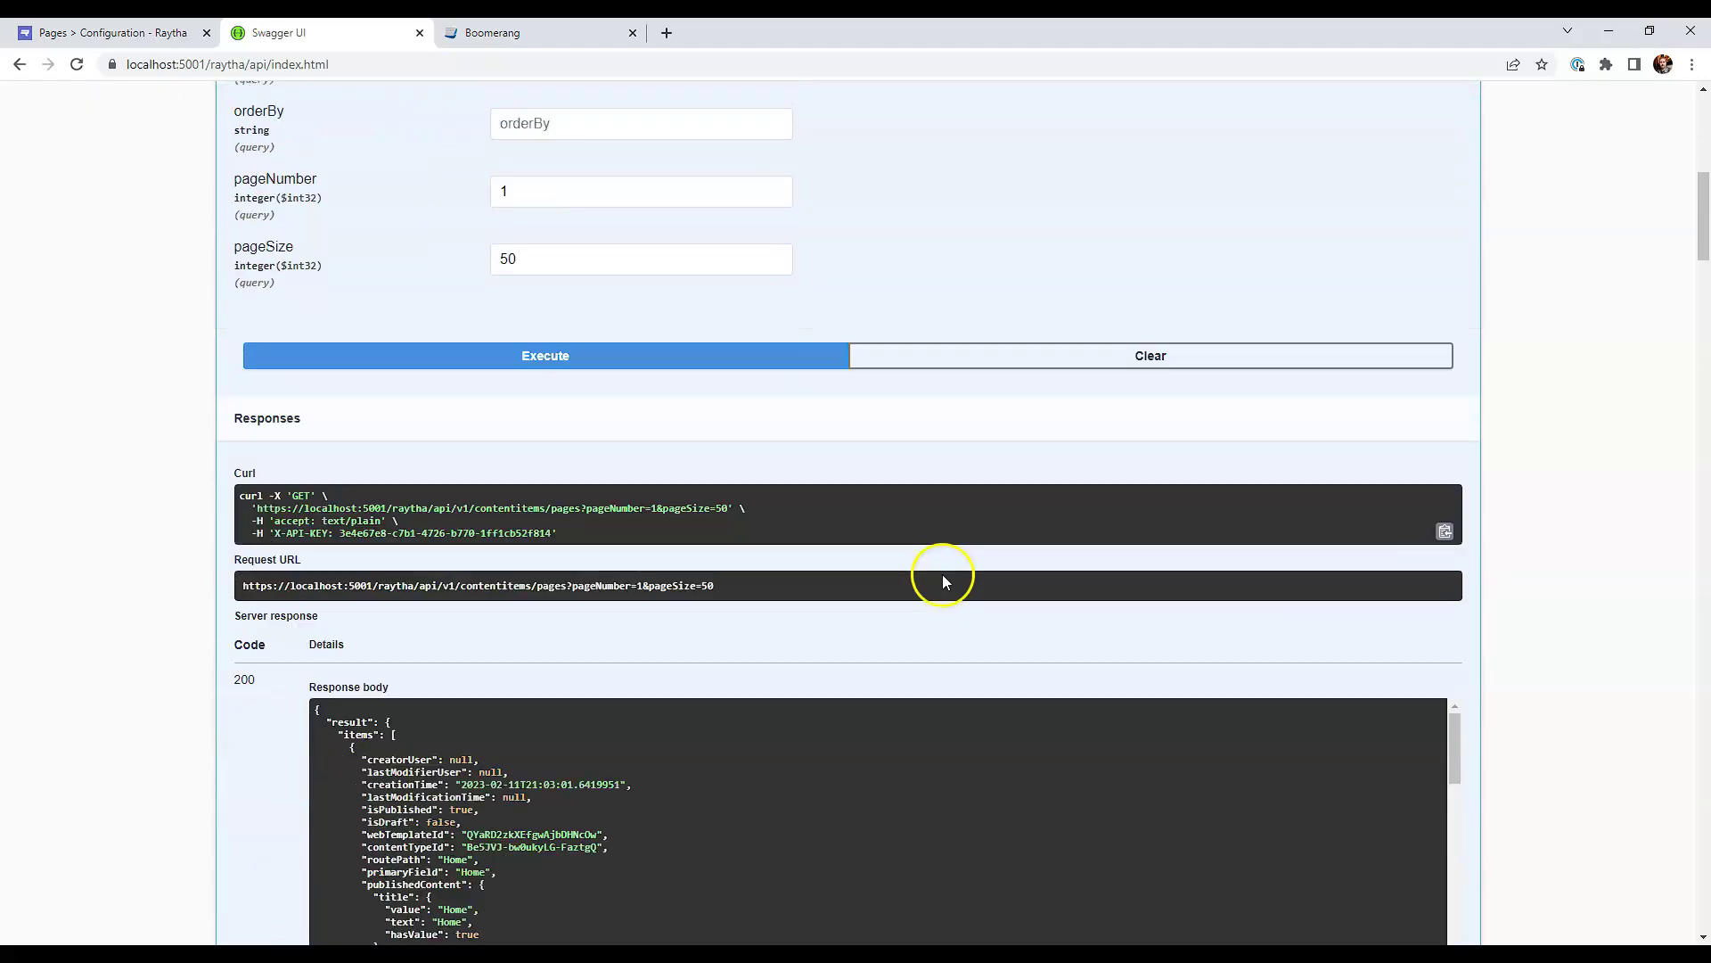
scroll(672, 574, "down", 3)
scroll(673, 573, "down", 10)
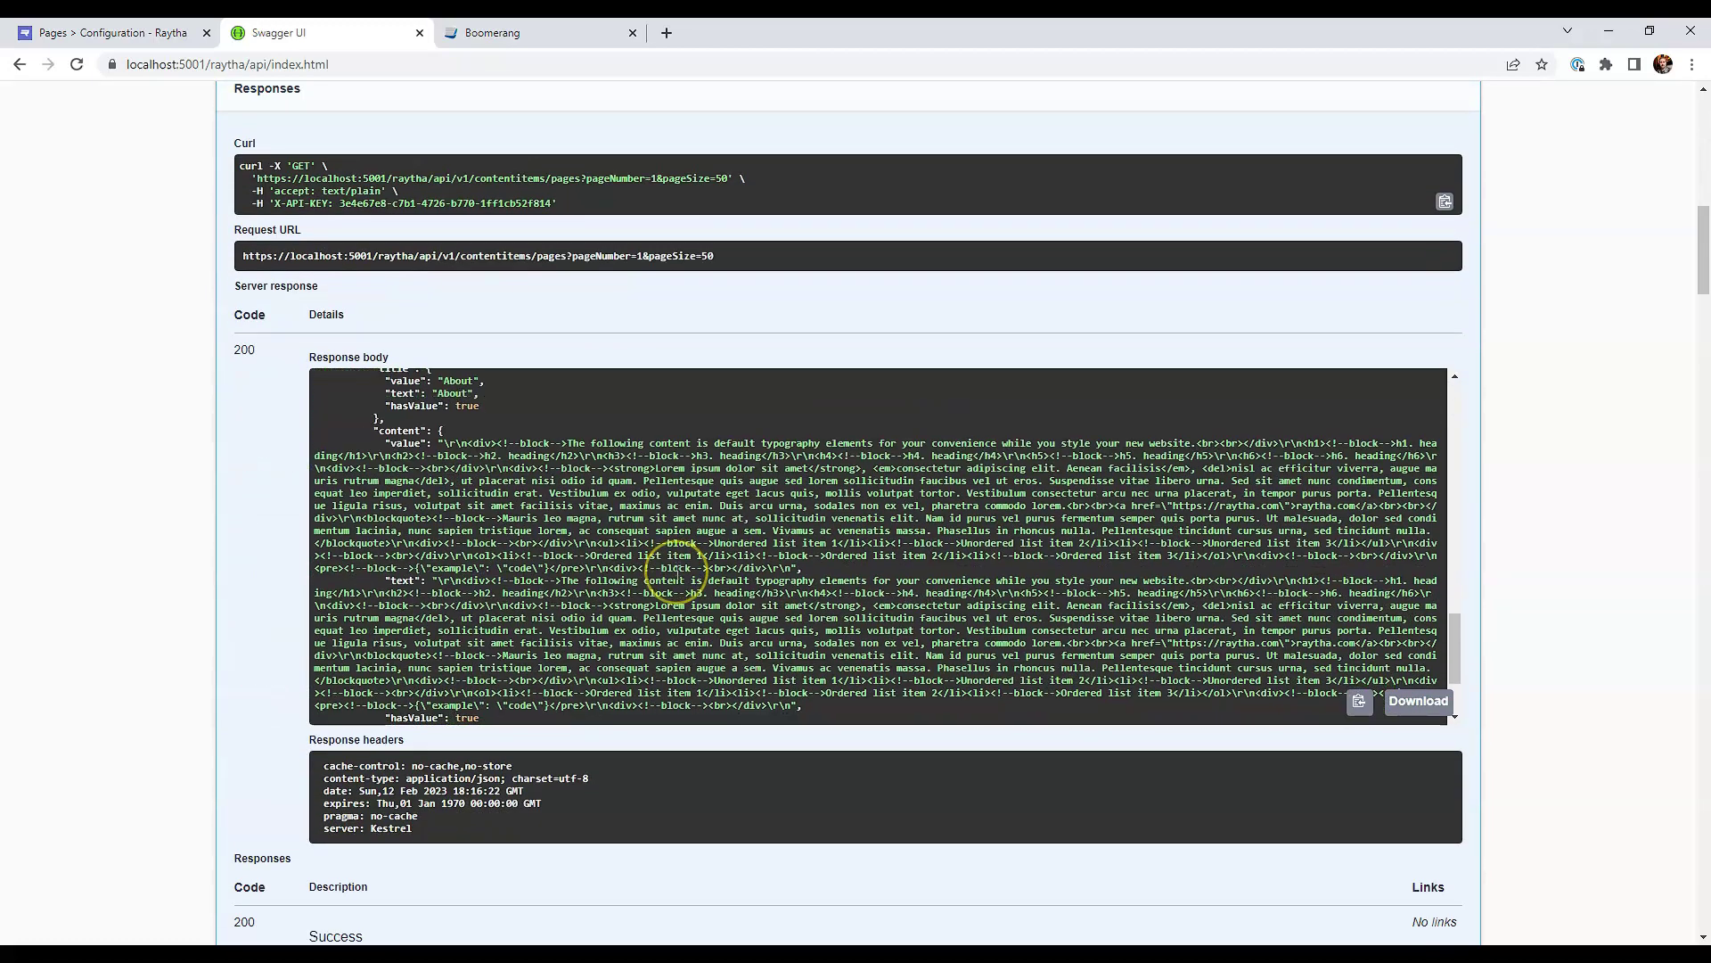
scroll(668, 565, "up", 15)
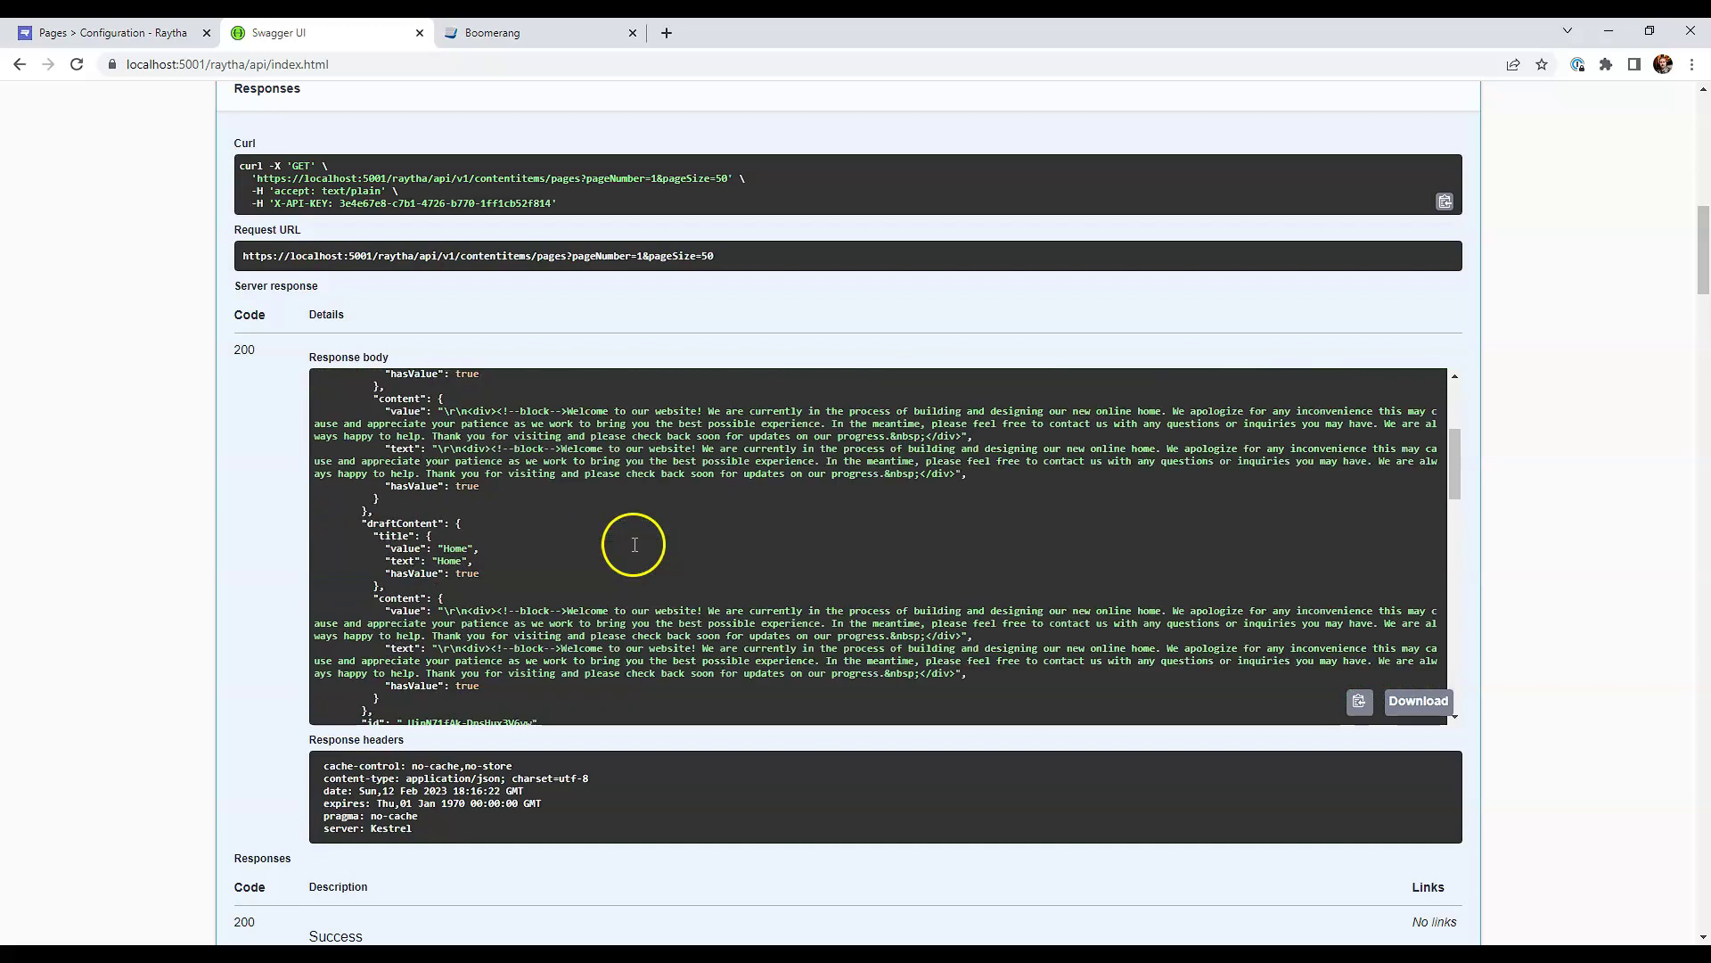
left_click(147, 33)
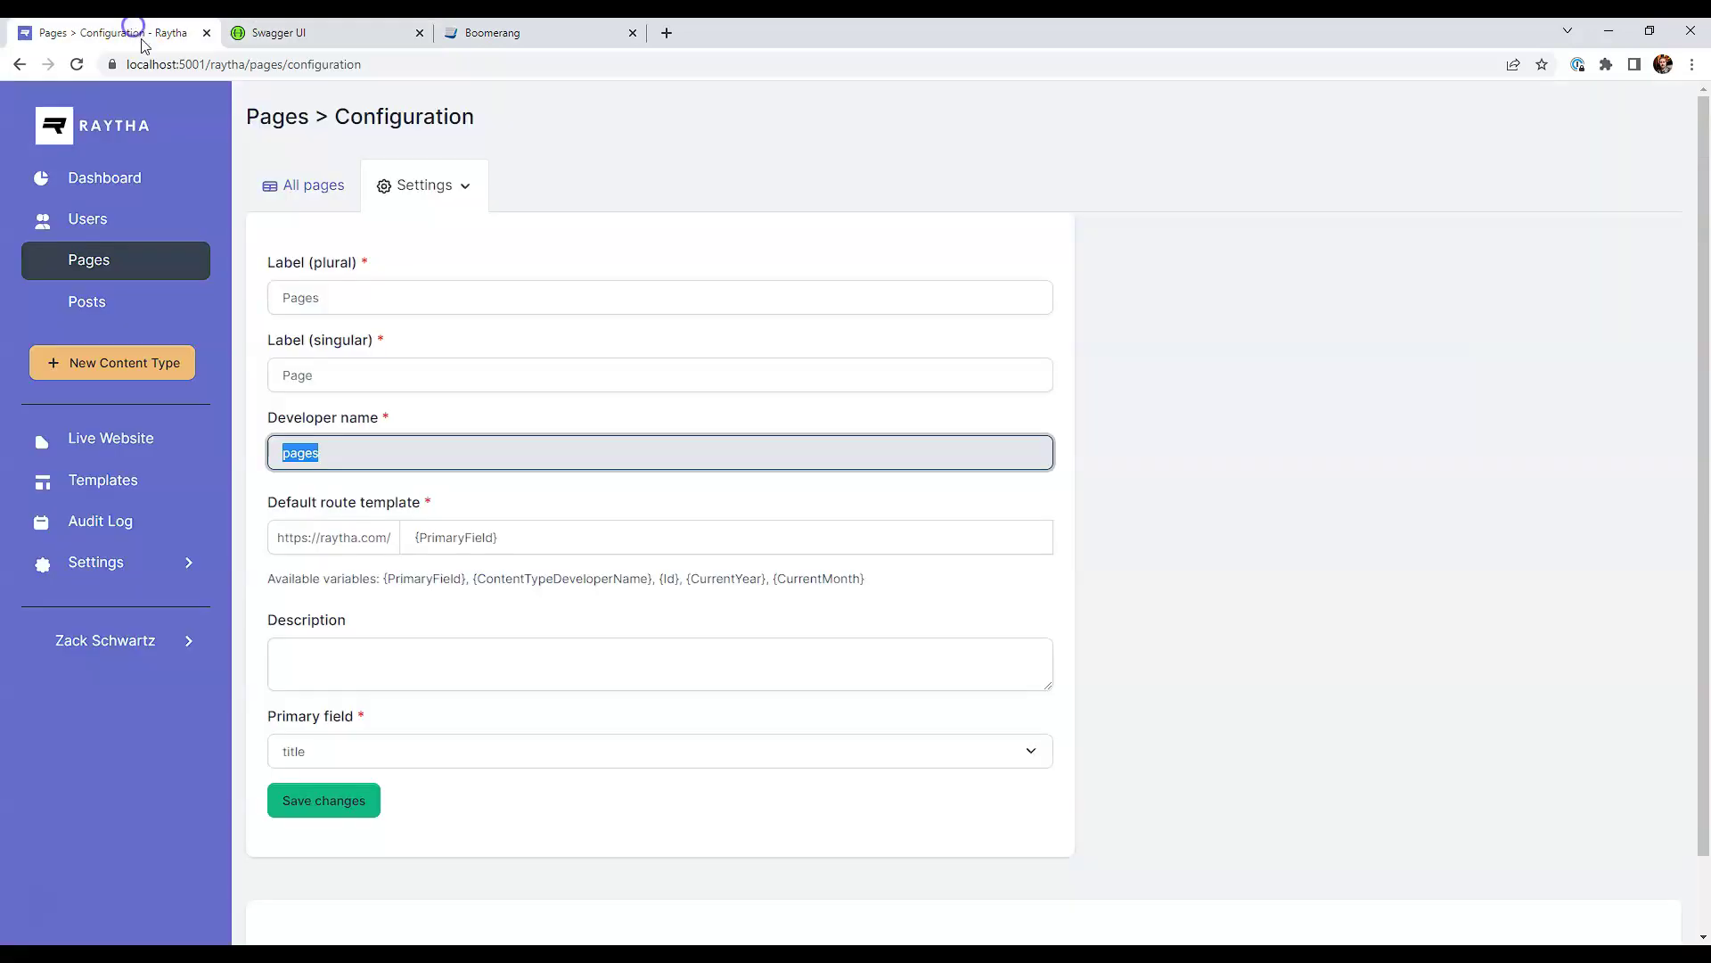
left_click(314, 183)
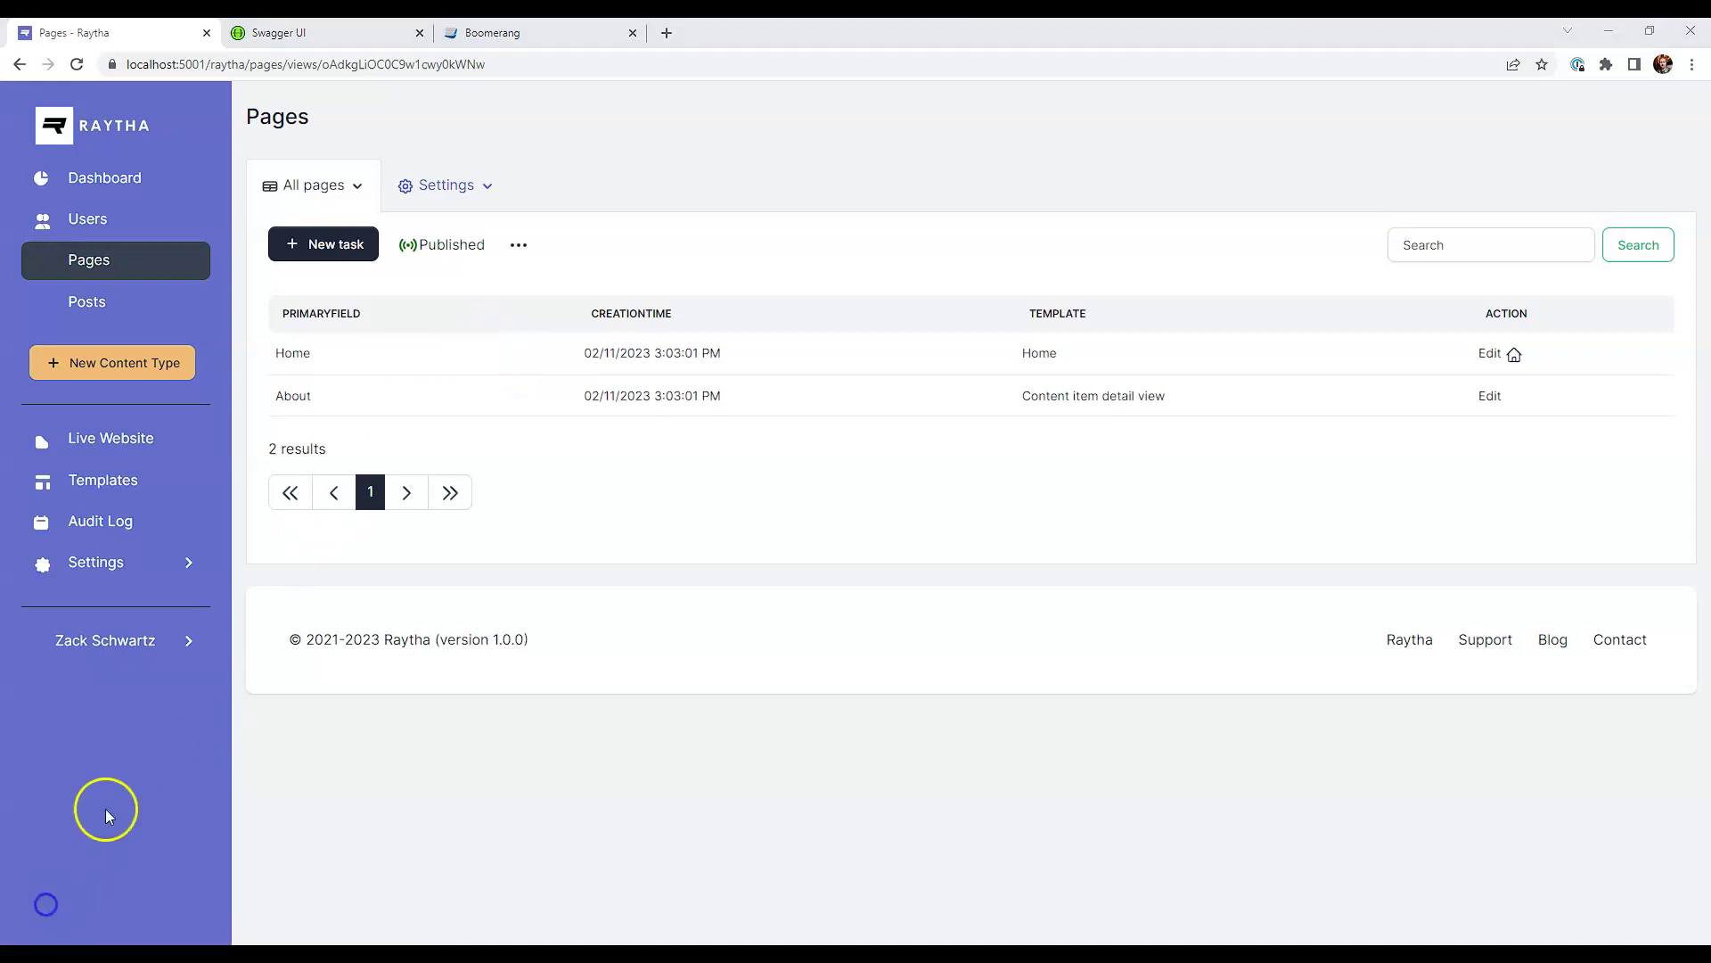
Step: Collapse the GET endpoint and try out POST /contentitems with developer name 'pages'
left_click(301, 33)
scroll(210, 382, "up", 10)
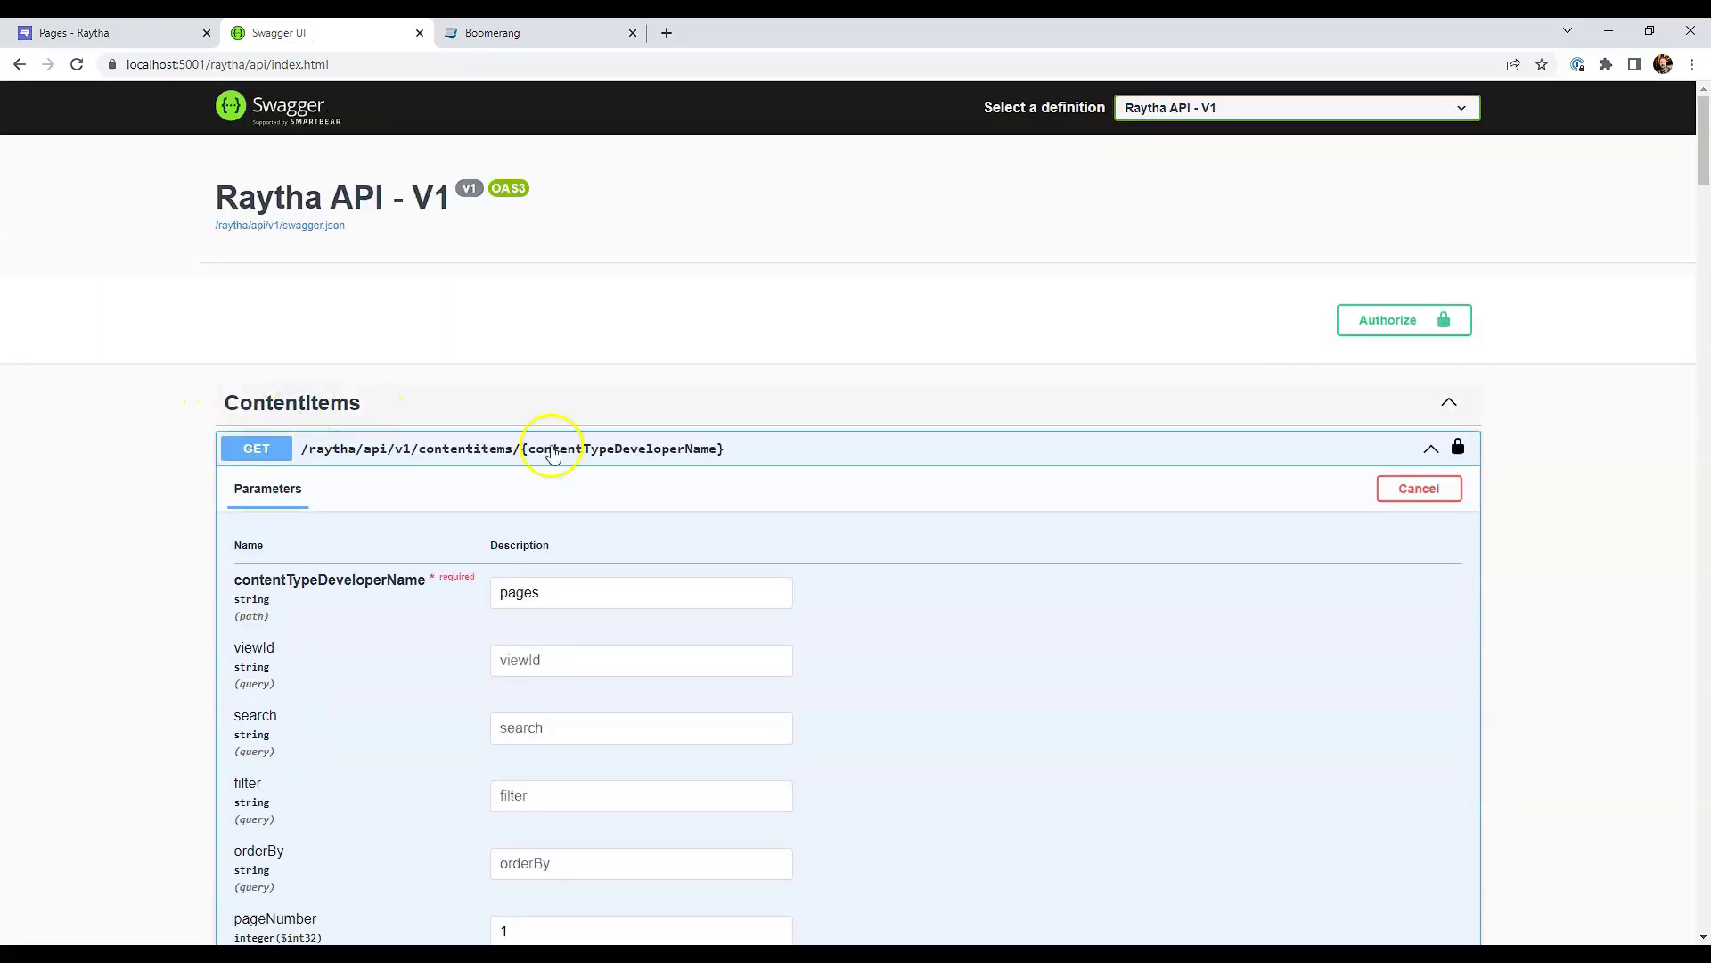
left_click(553, 452)
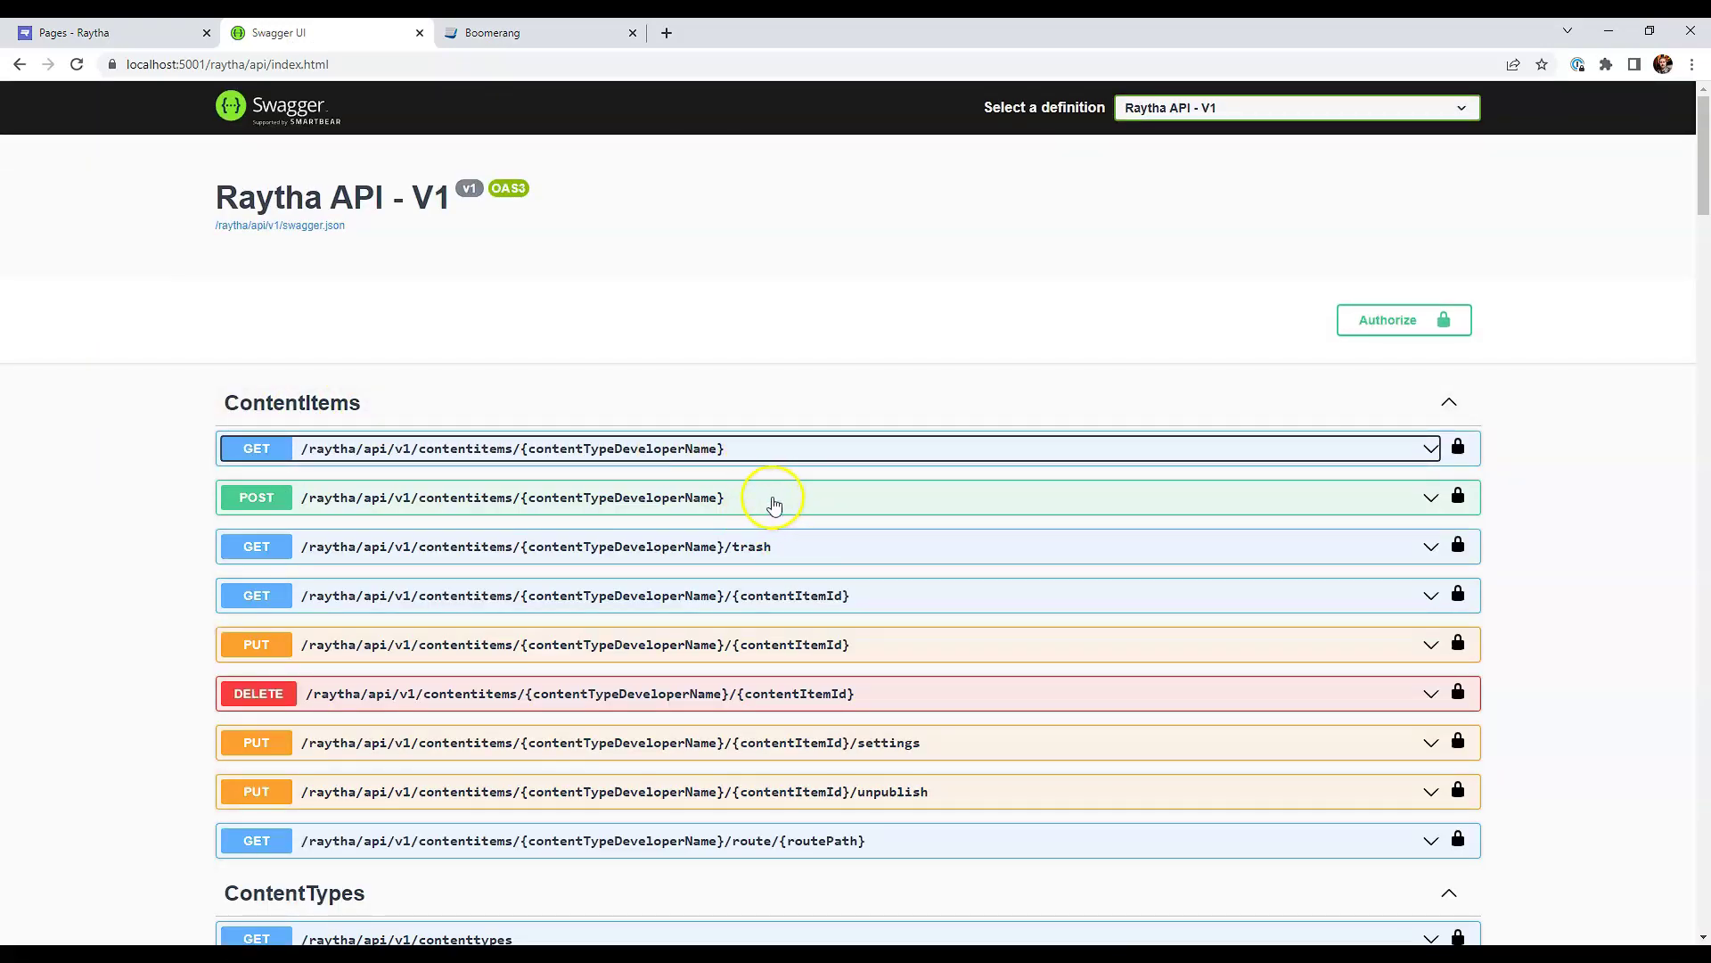
left_click(773, 506)
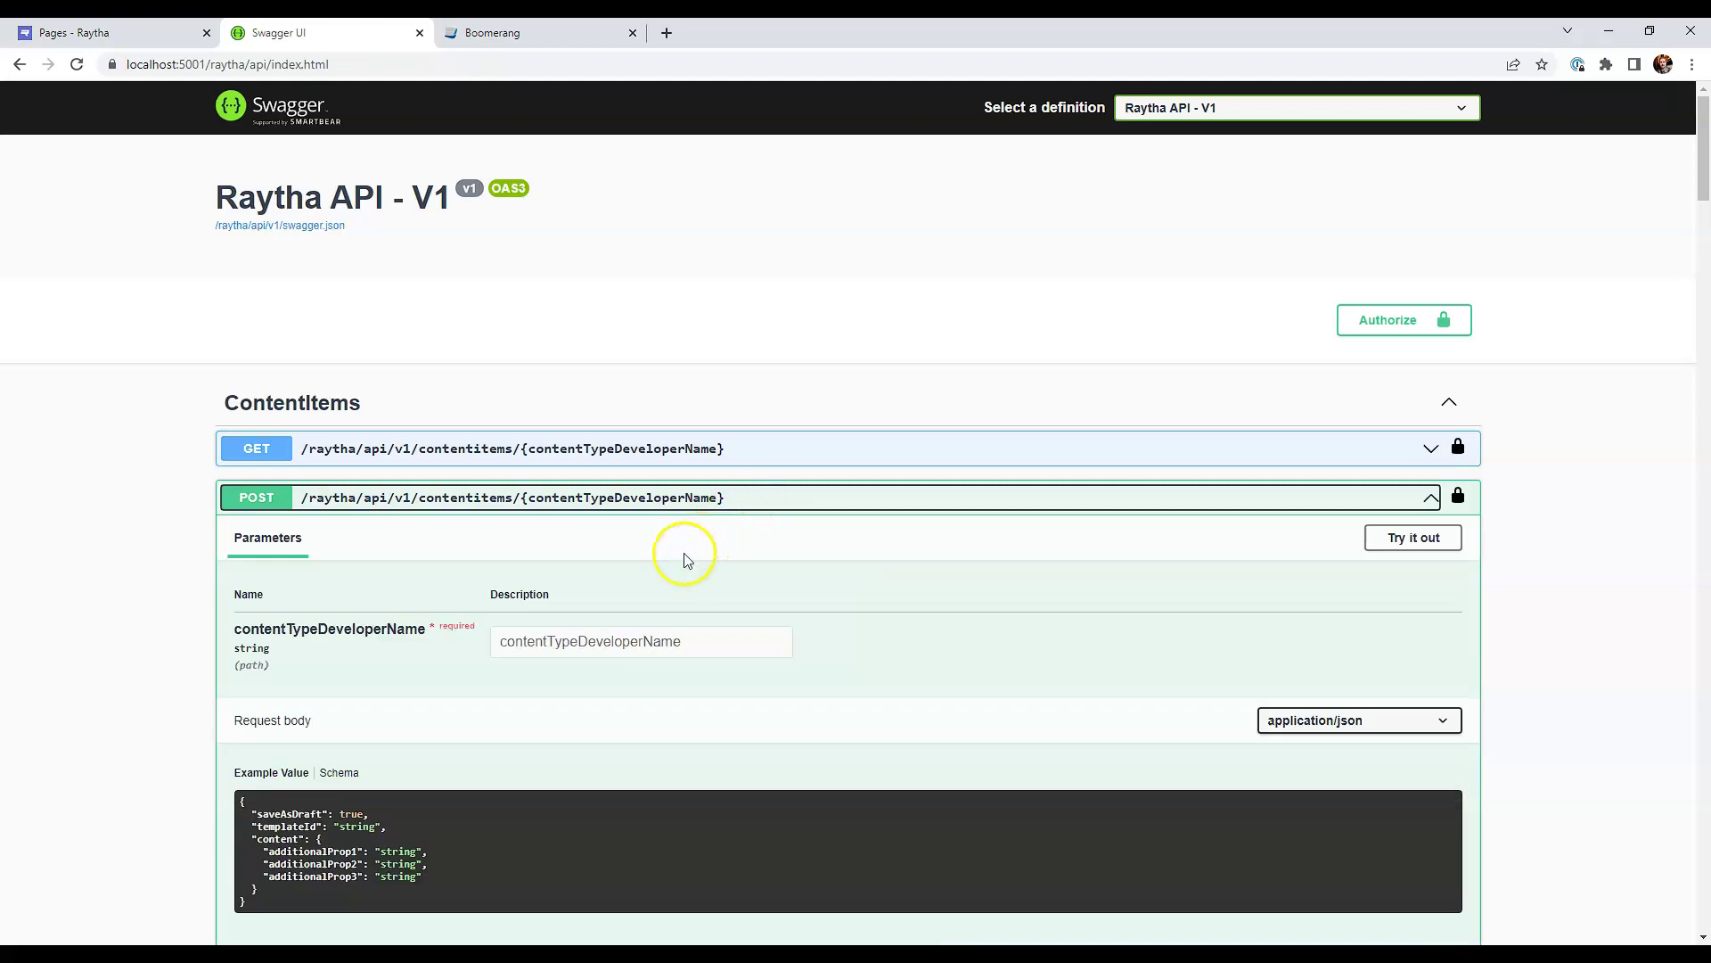
left_click(1408, 542)
left_click(584, 639)
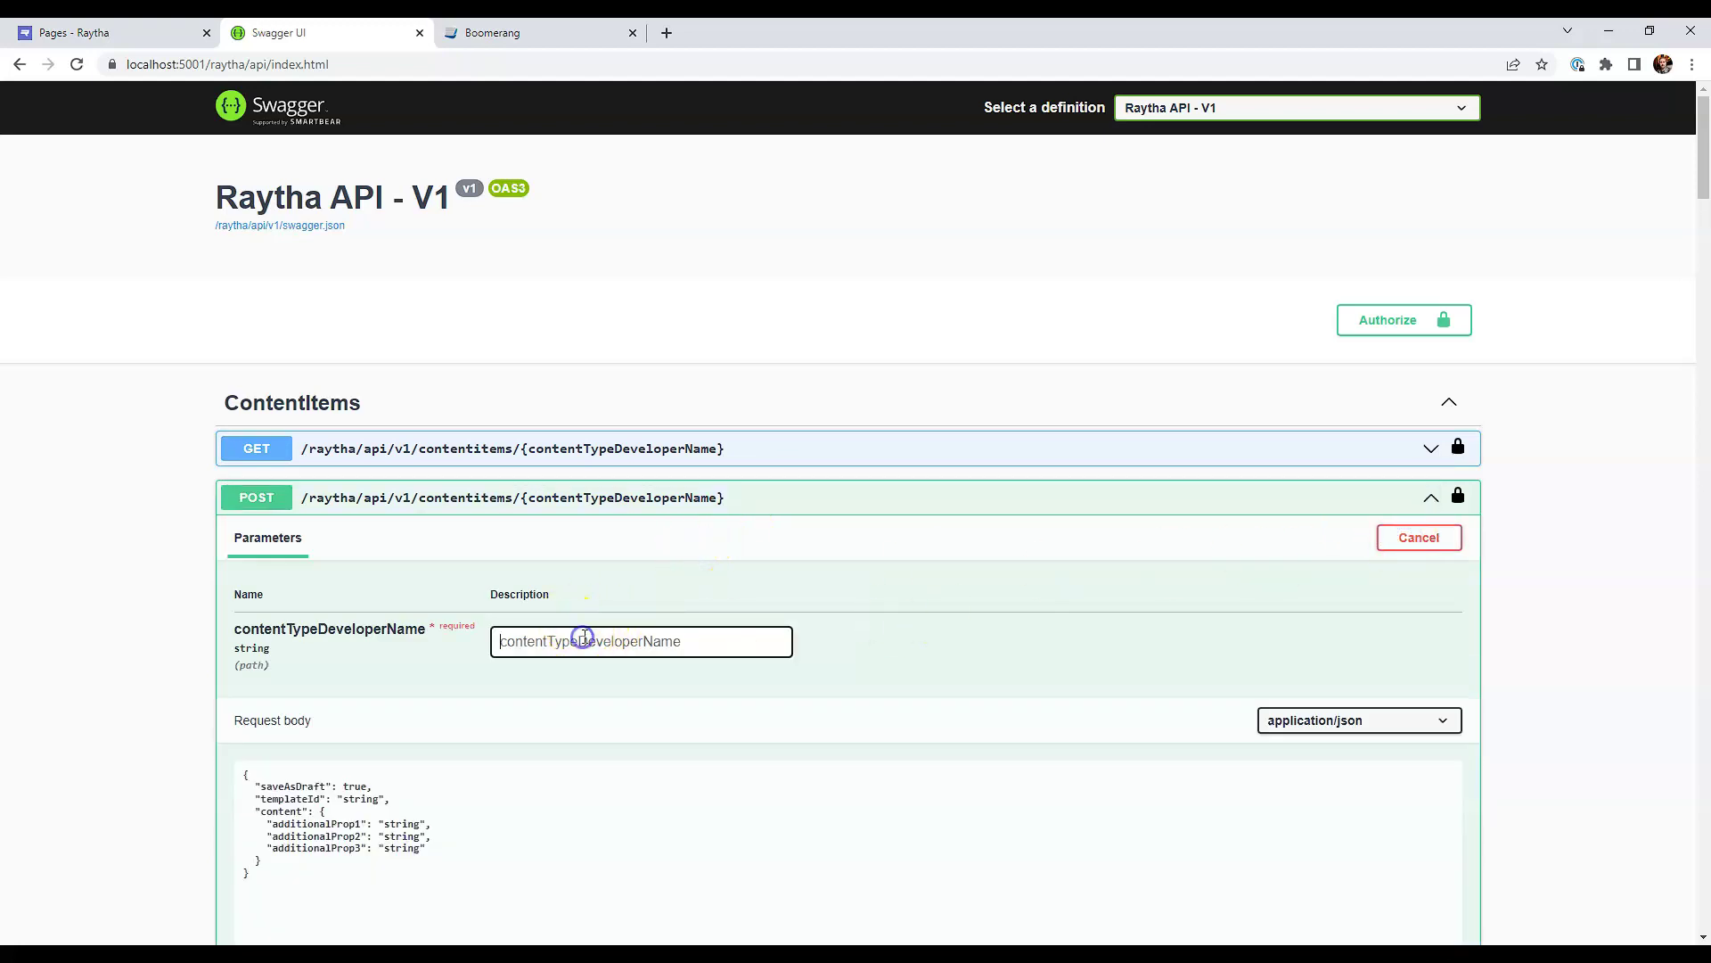
type("pages")
Step: Change saveAsDraft from true to false in the request body JSON
scroll(583, 630, "down", 2)
scroll(586, 613, "down", 2)
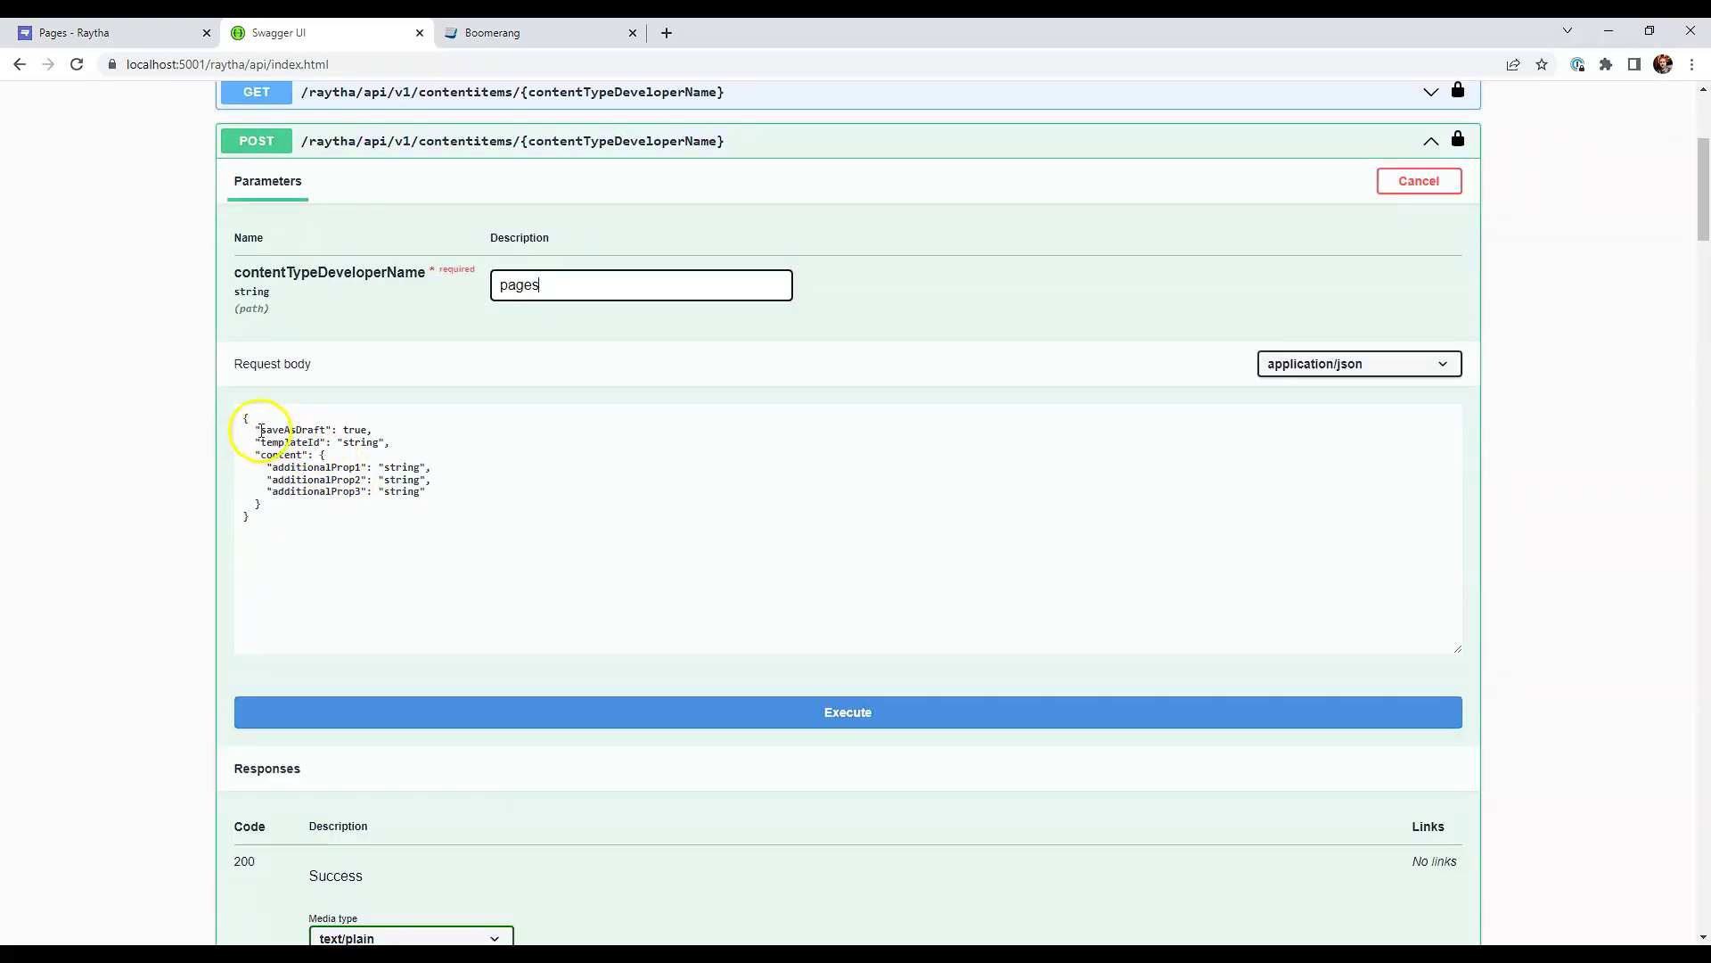
left_click_drag(257, 431, 408, 481)
left_click(298, 531)
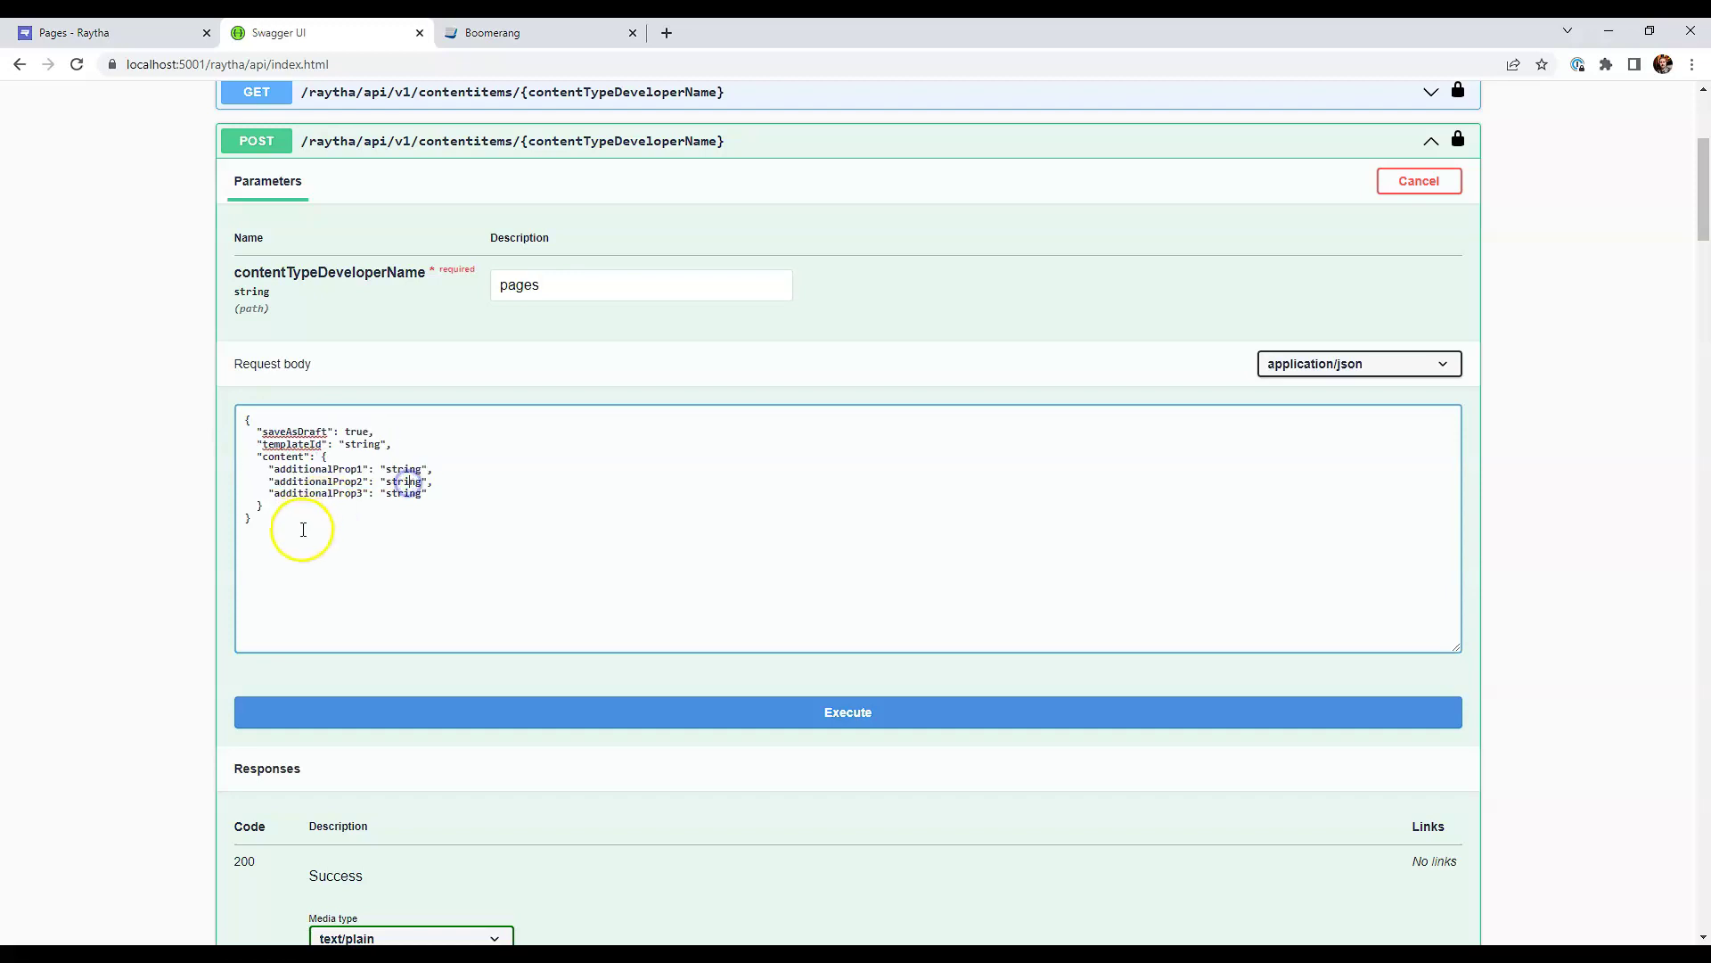
key("ctrl+a")
left_click(342, 484)
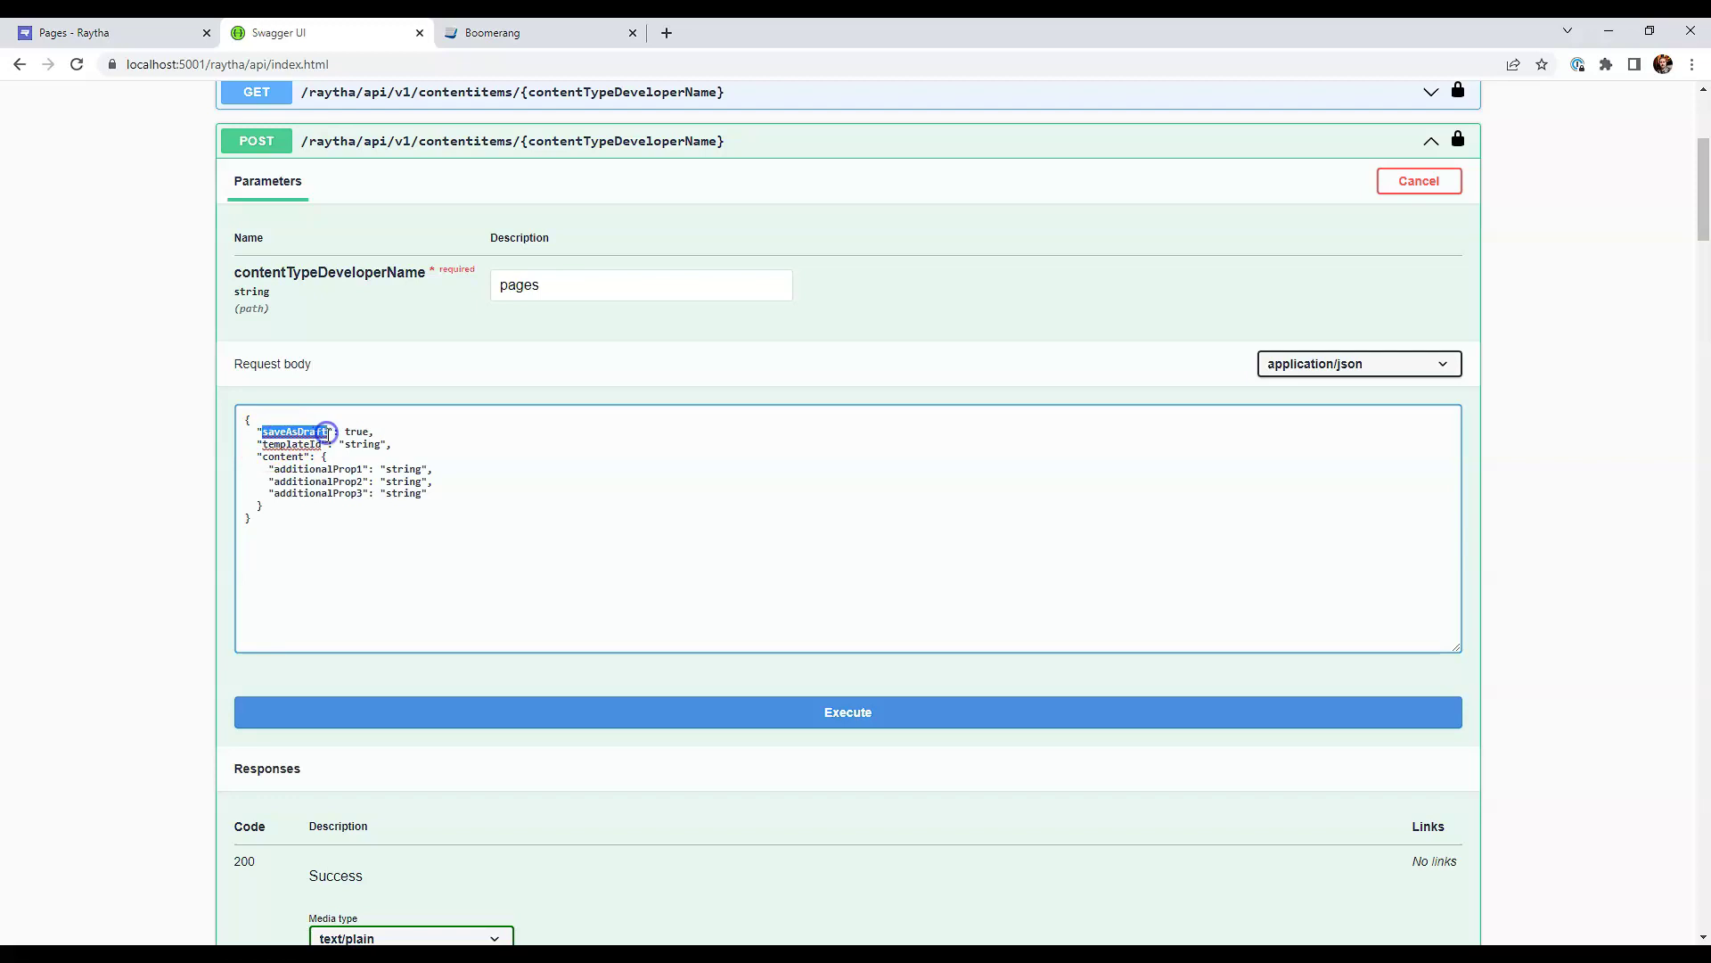
left_click(340, 500)
double_click(357, 431)
type("fals")
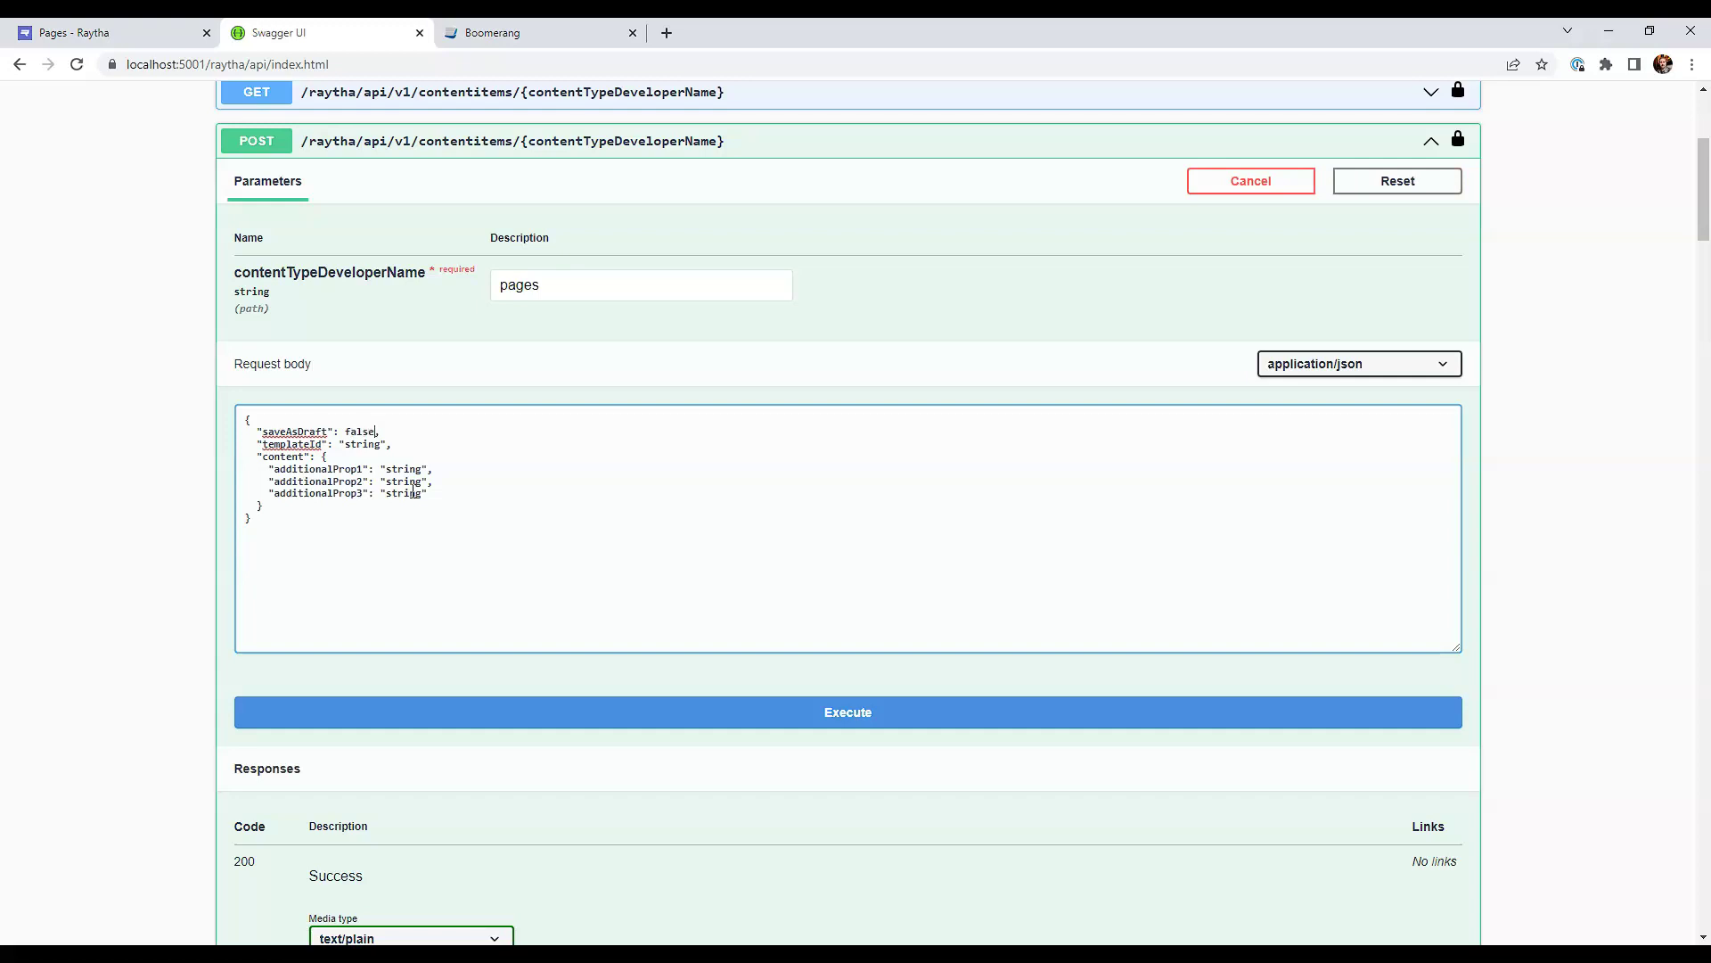
left_click(405, 475)
Step: Collapse Ping and execute GET /webtemplates
scroll(118, 608, "down", 15)
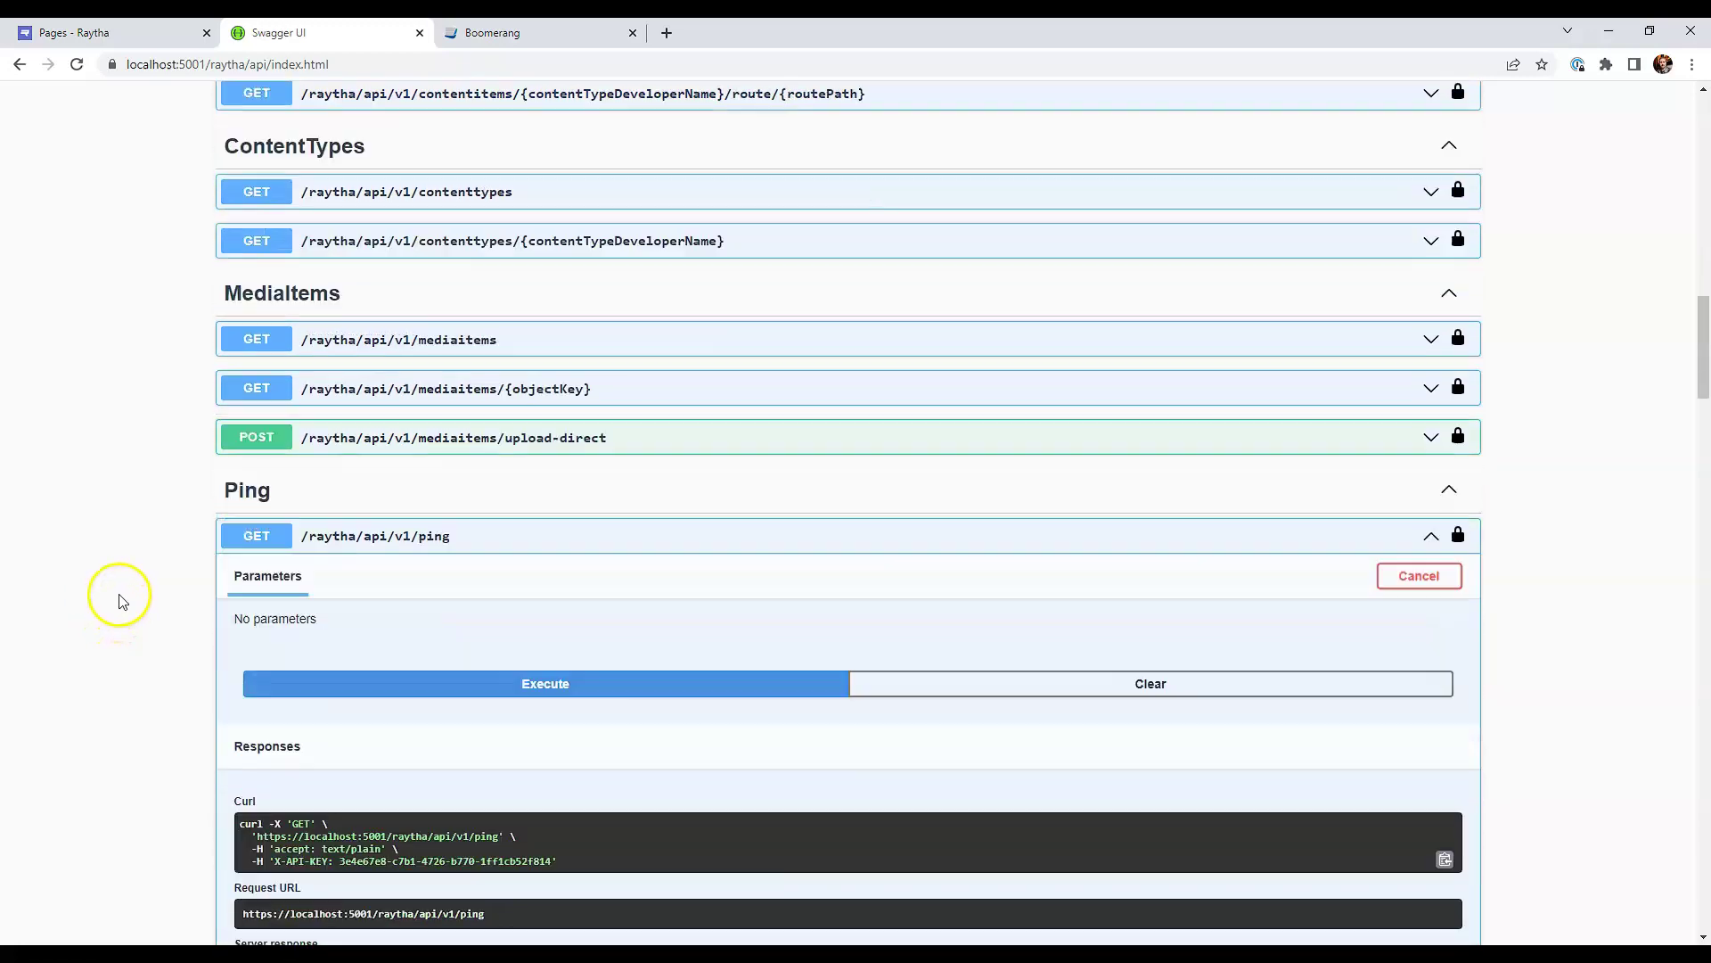
scroll(122, 600, "down", 1)
left_click(562, 456)
scroll(561, 457, "down", 7)
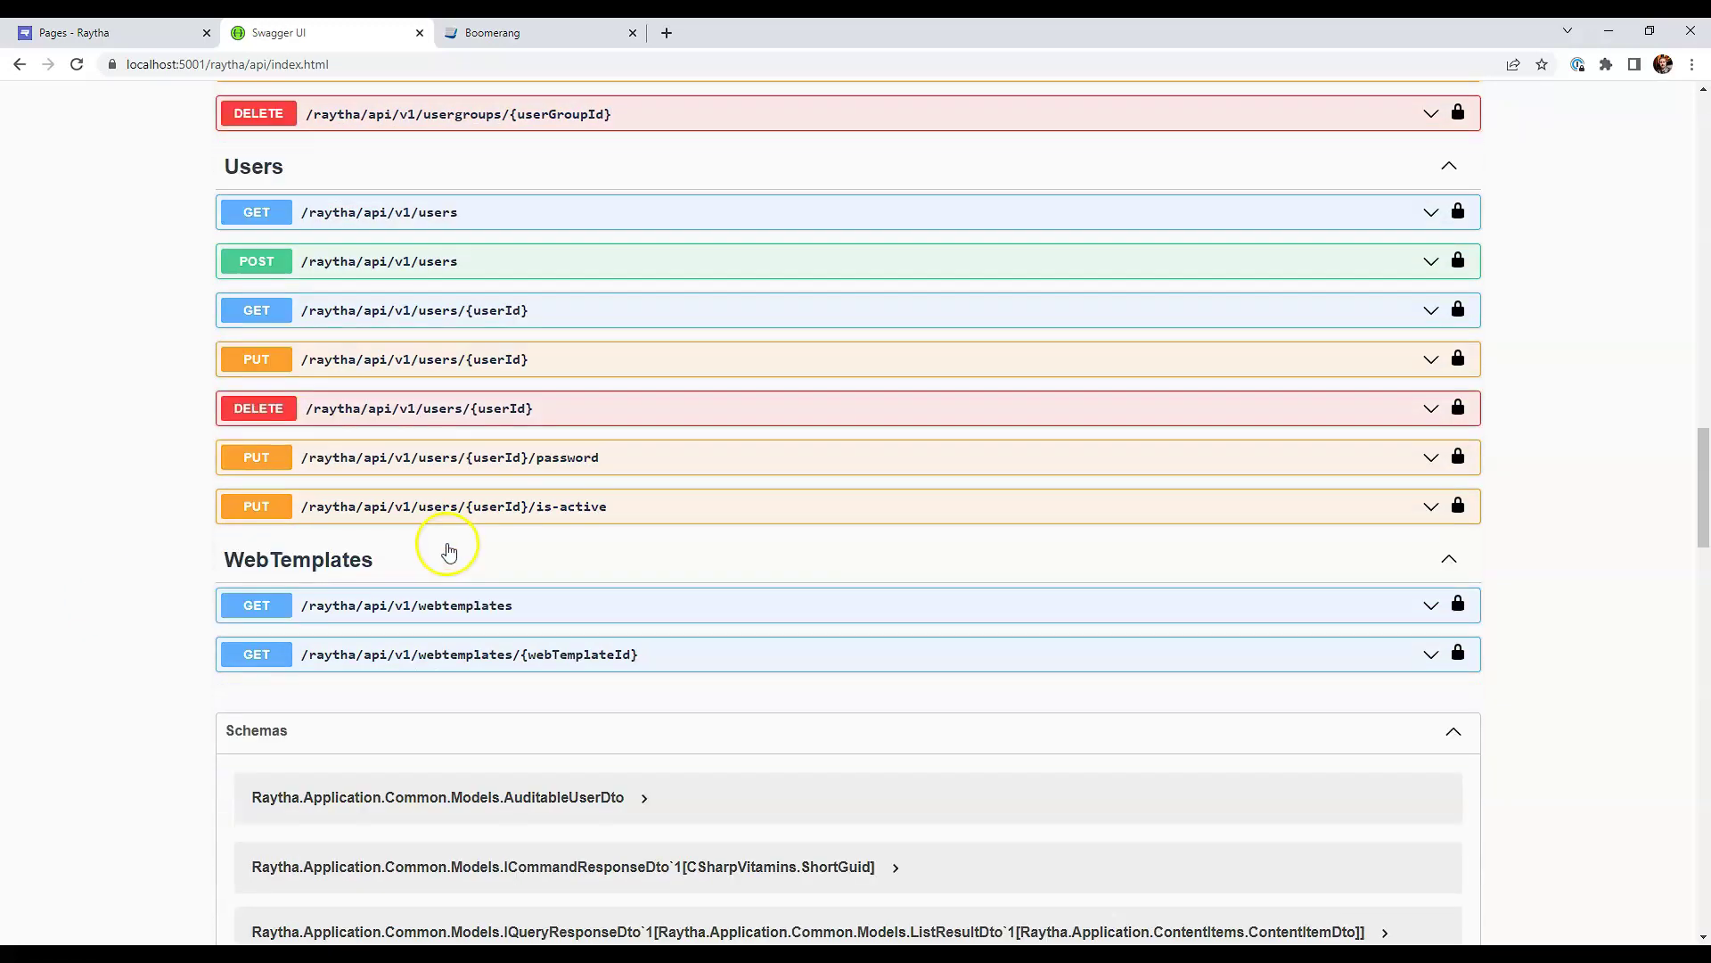
left_click(660, 605)
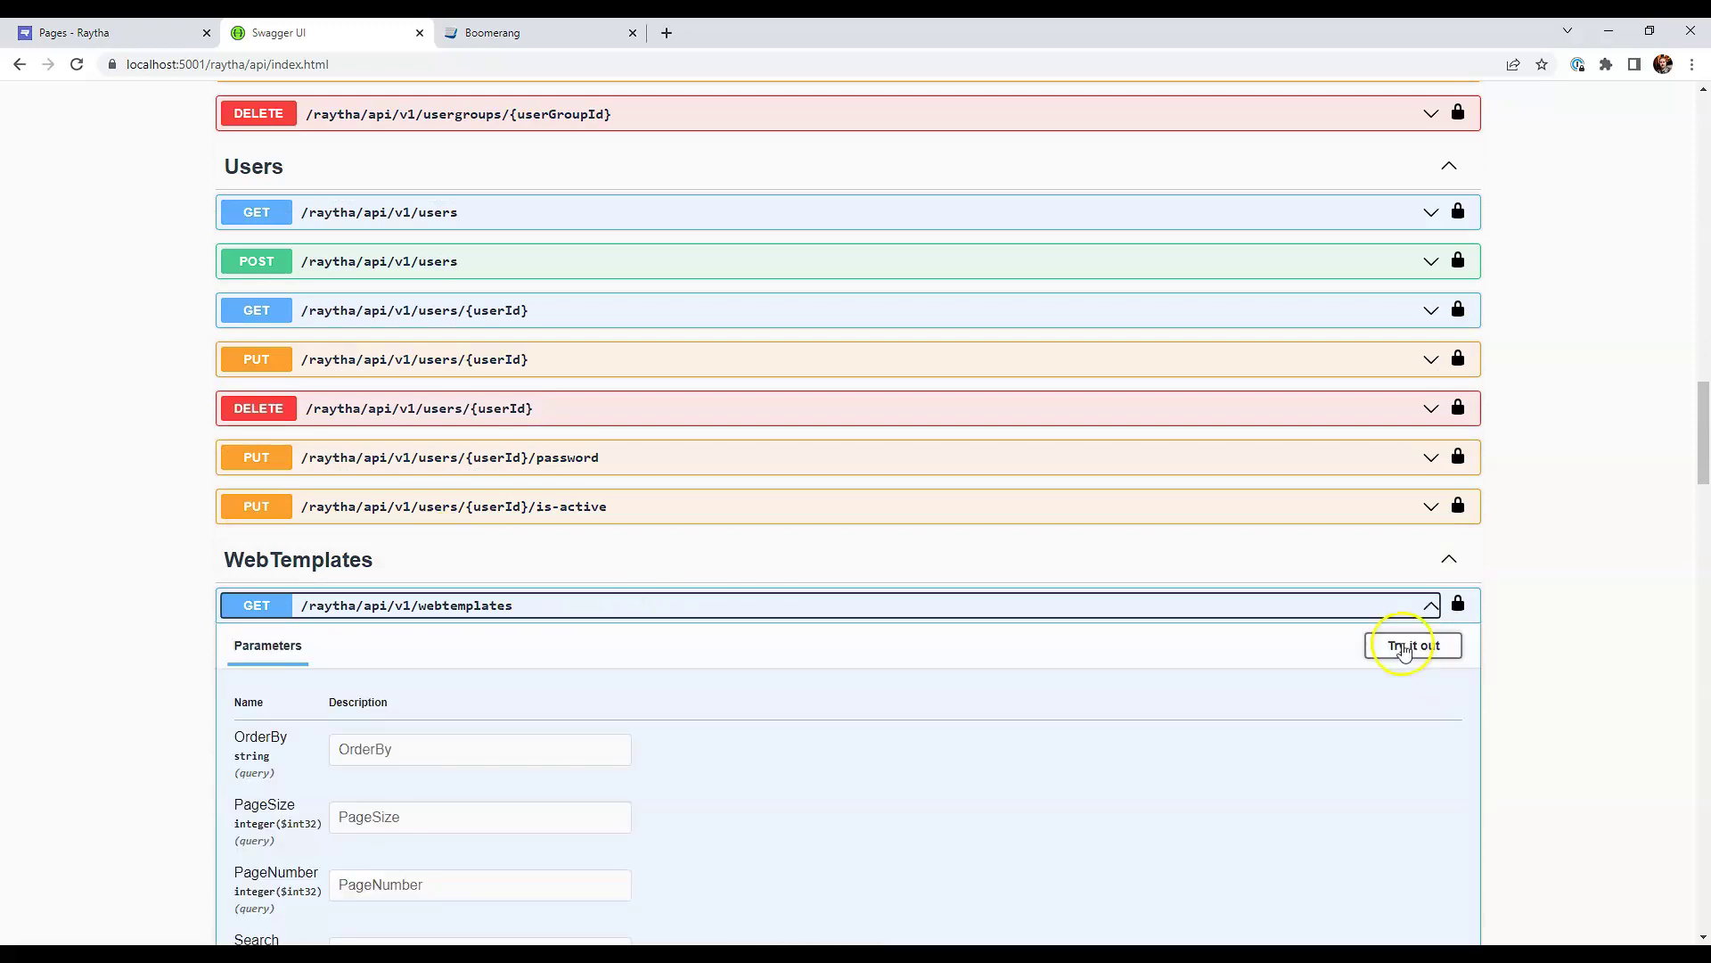
left_click(1406, 652)
scroll(748, 664, "down", 5)
left_click(738, 599)
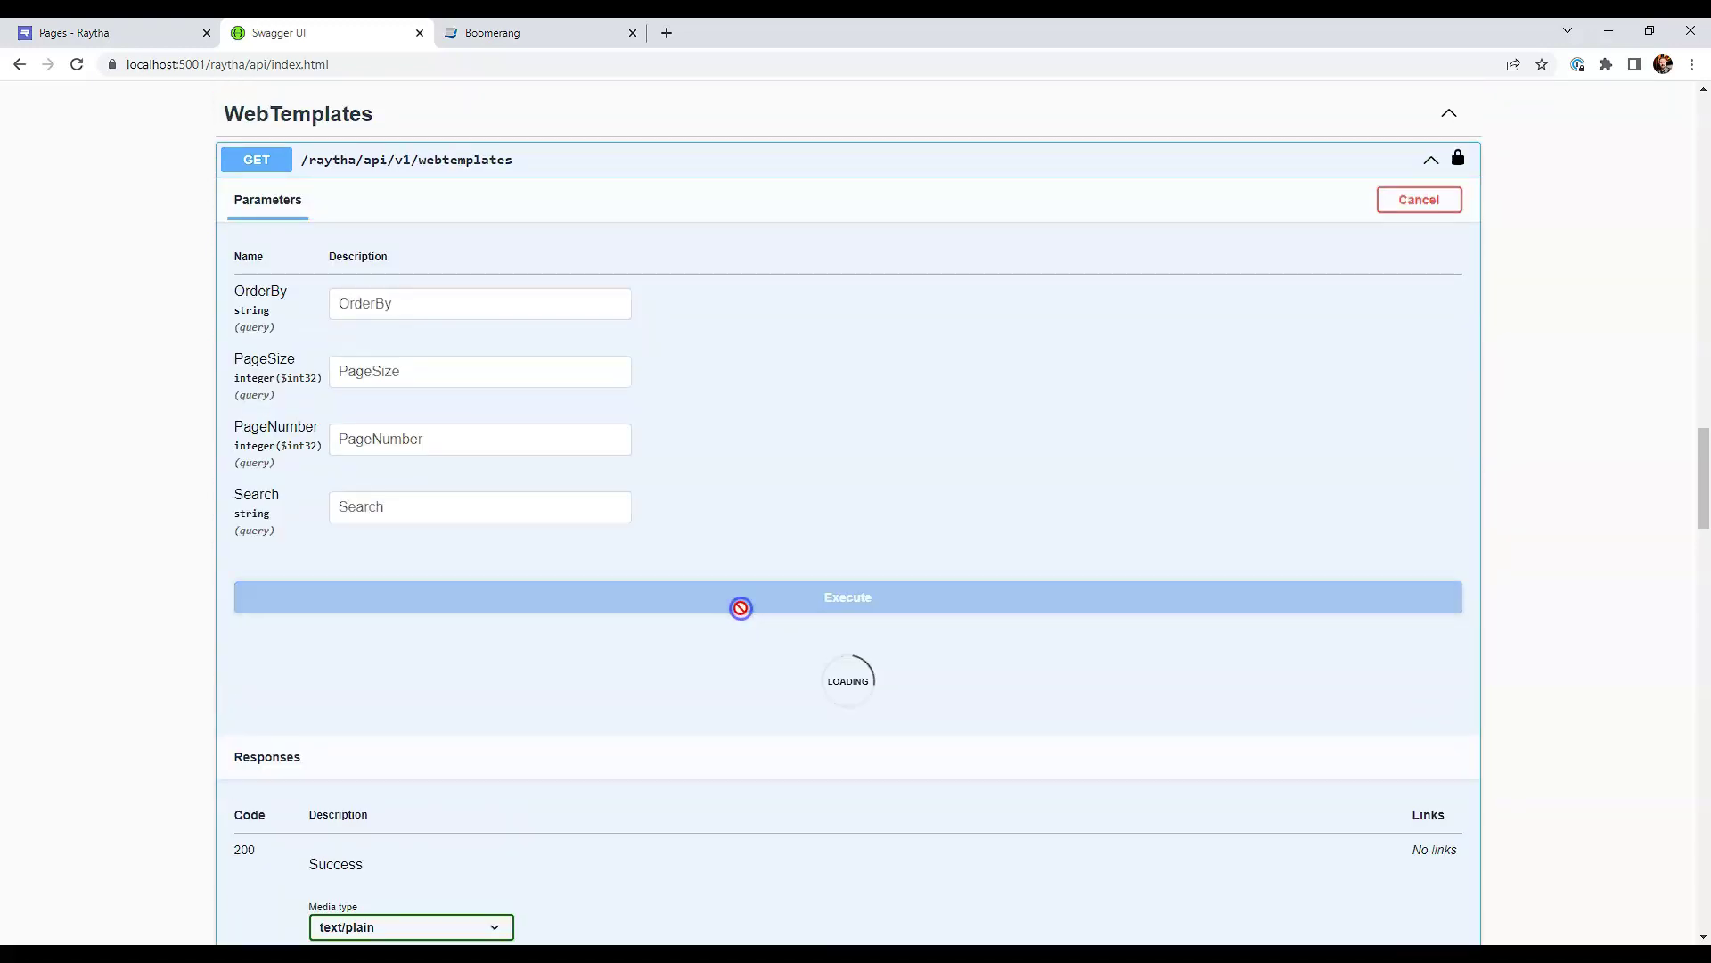
Step: Select the id of 'Content item detail view' in the web templates response
scroll(686, 663, "down", 7)
scroll(634, 510, "down", 5)
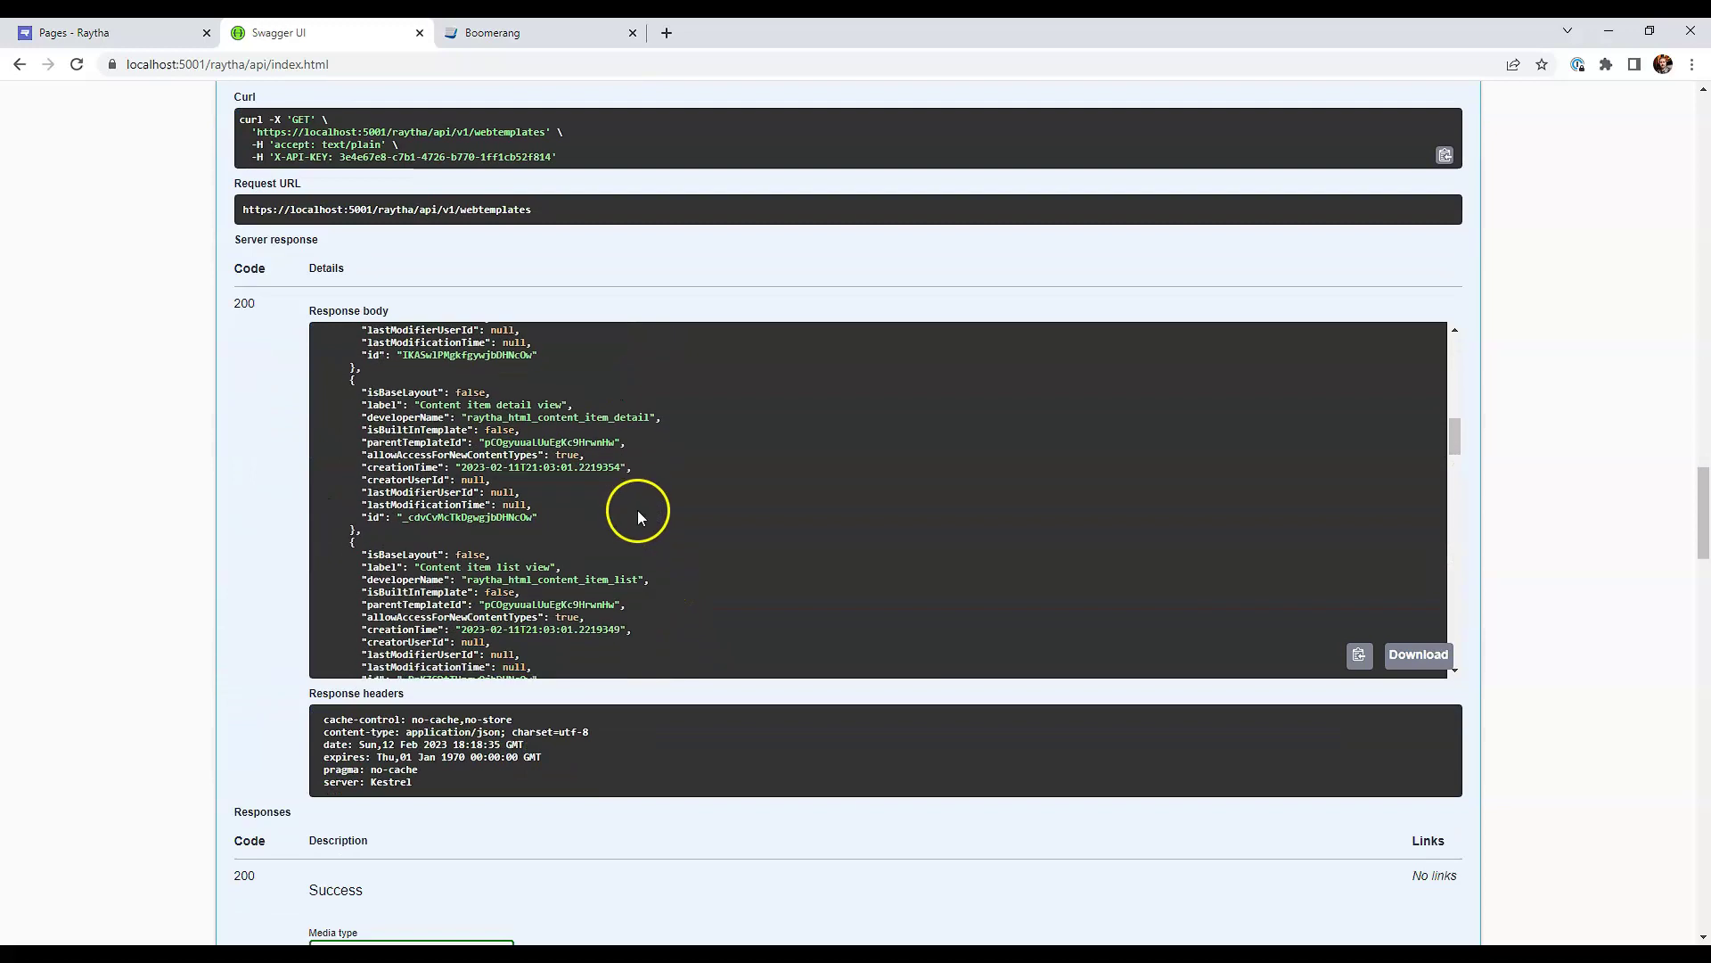
left_click_drag(403, 517, 535, 514)
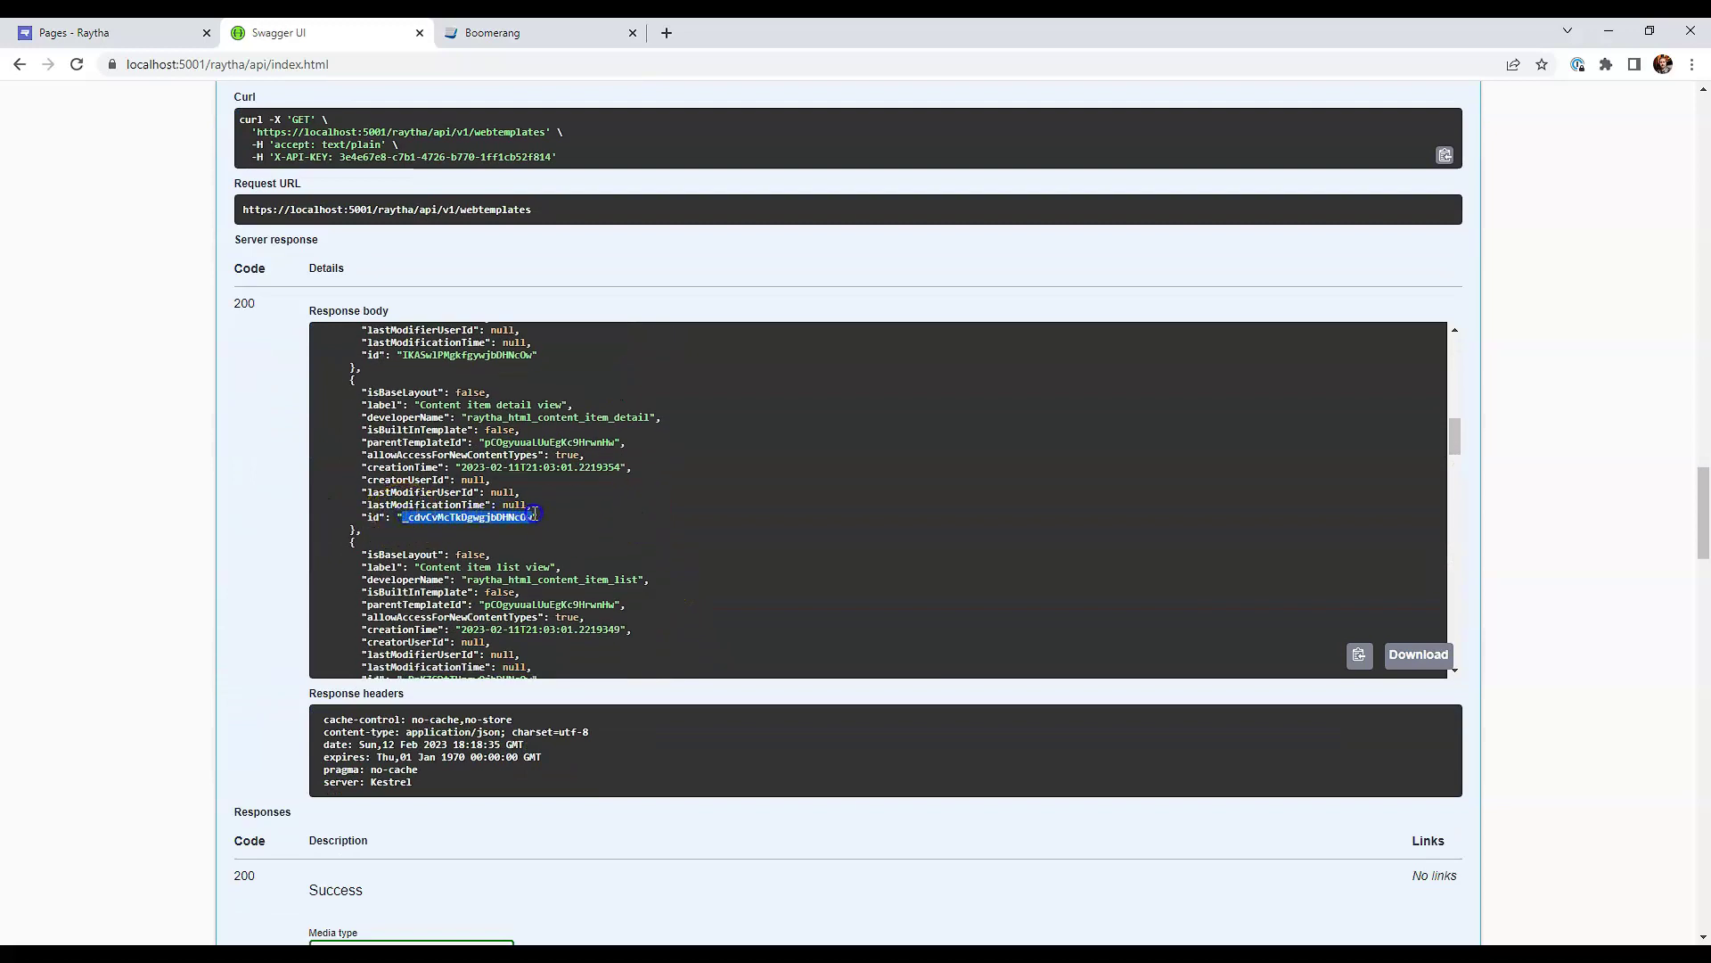
left_click(589, 525)
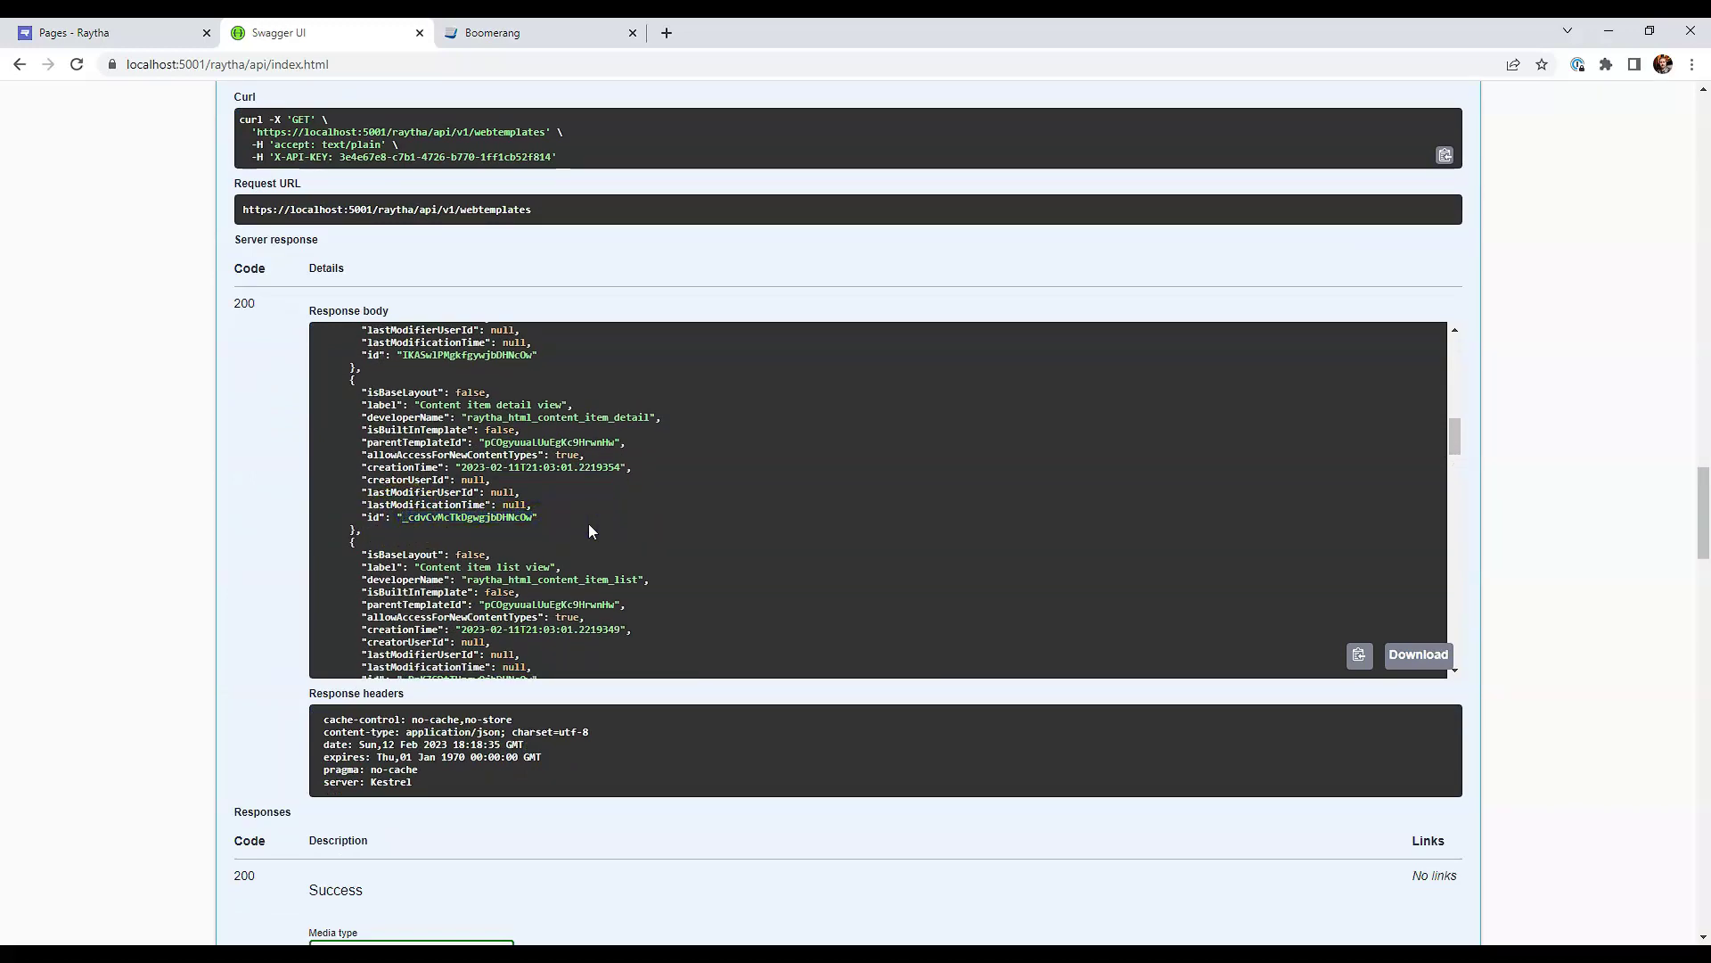
scroll(593, 522, "down", 2)
scroll(593, 517, "up", 2)
left_click(585, 513)
Step: Search Raytha templates for 'detail', edit Content item detail view, and select its URL ID
left_click(122, 36)
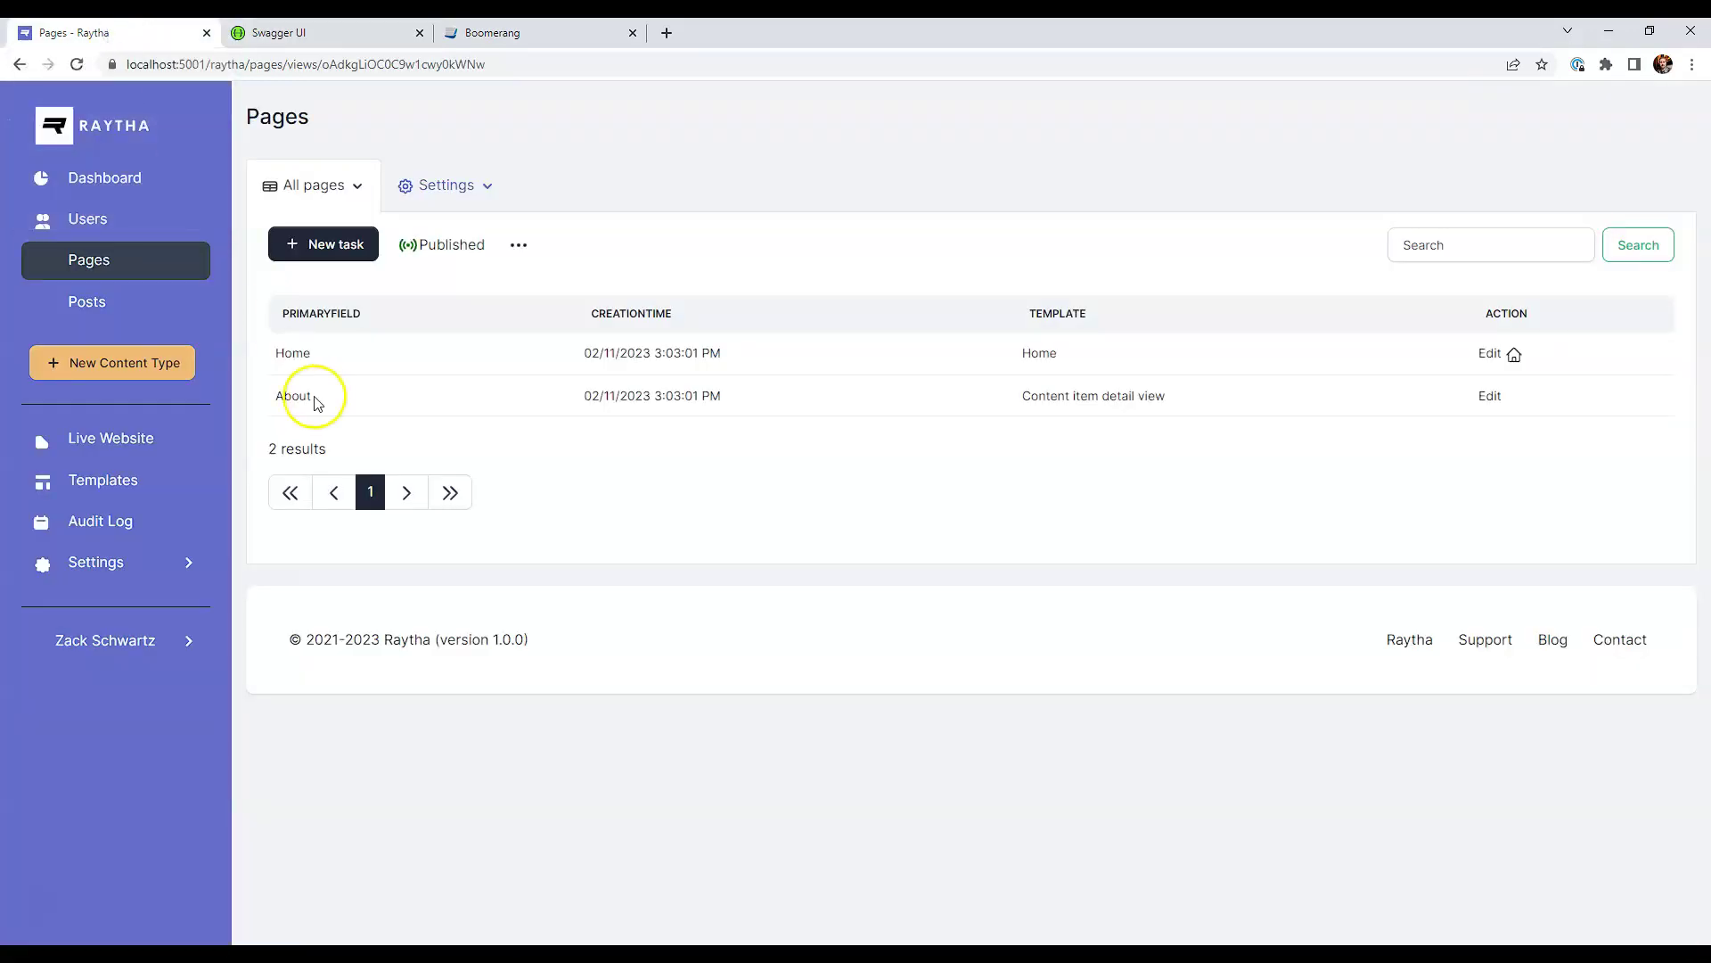
left_click(143, 490)
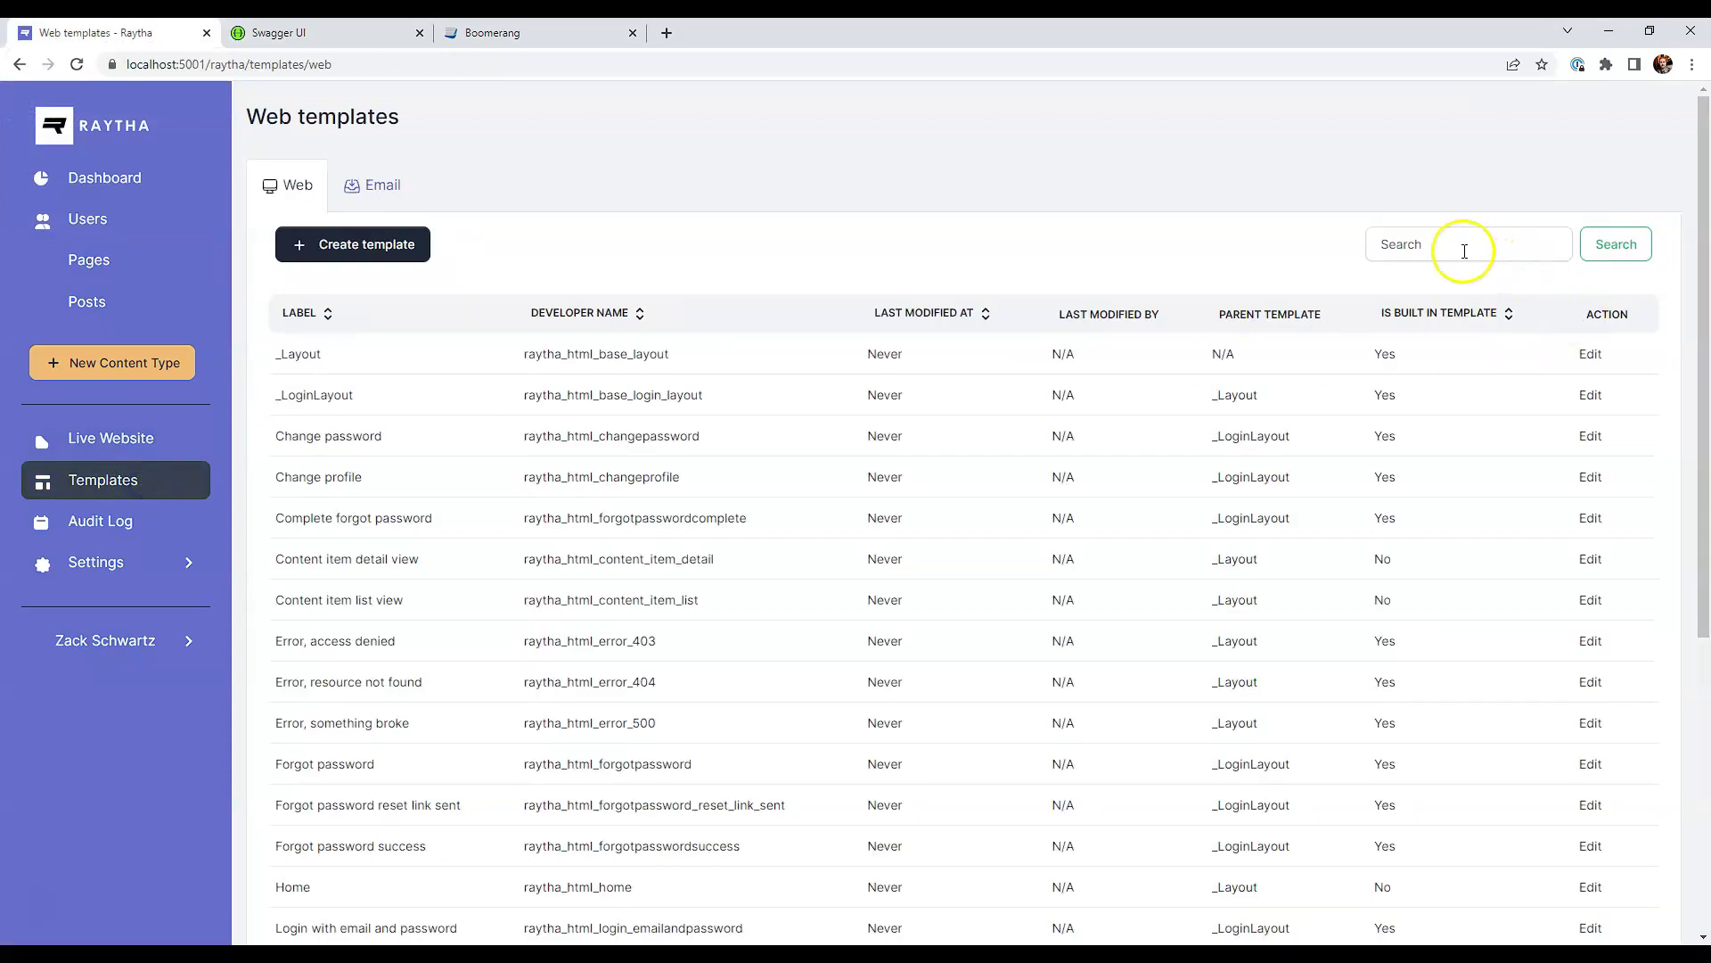
left_click(1447, 248)
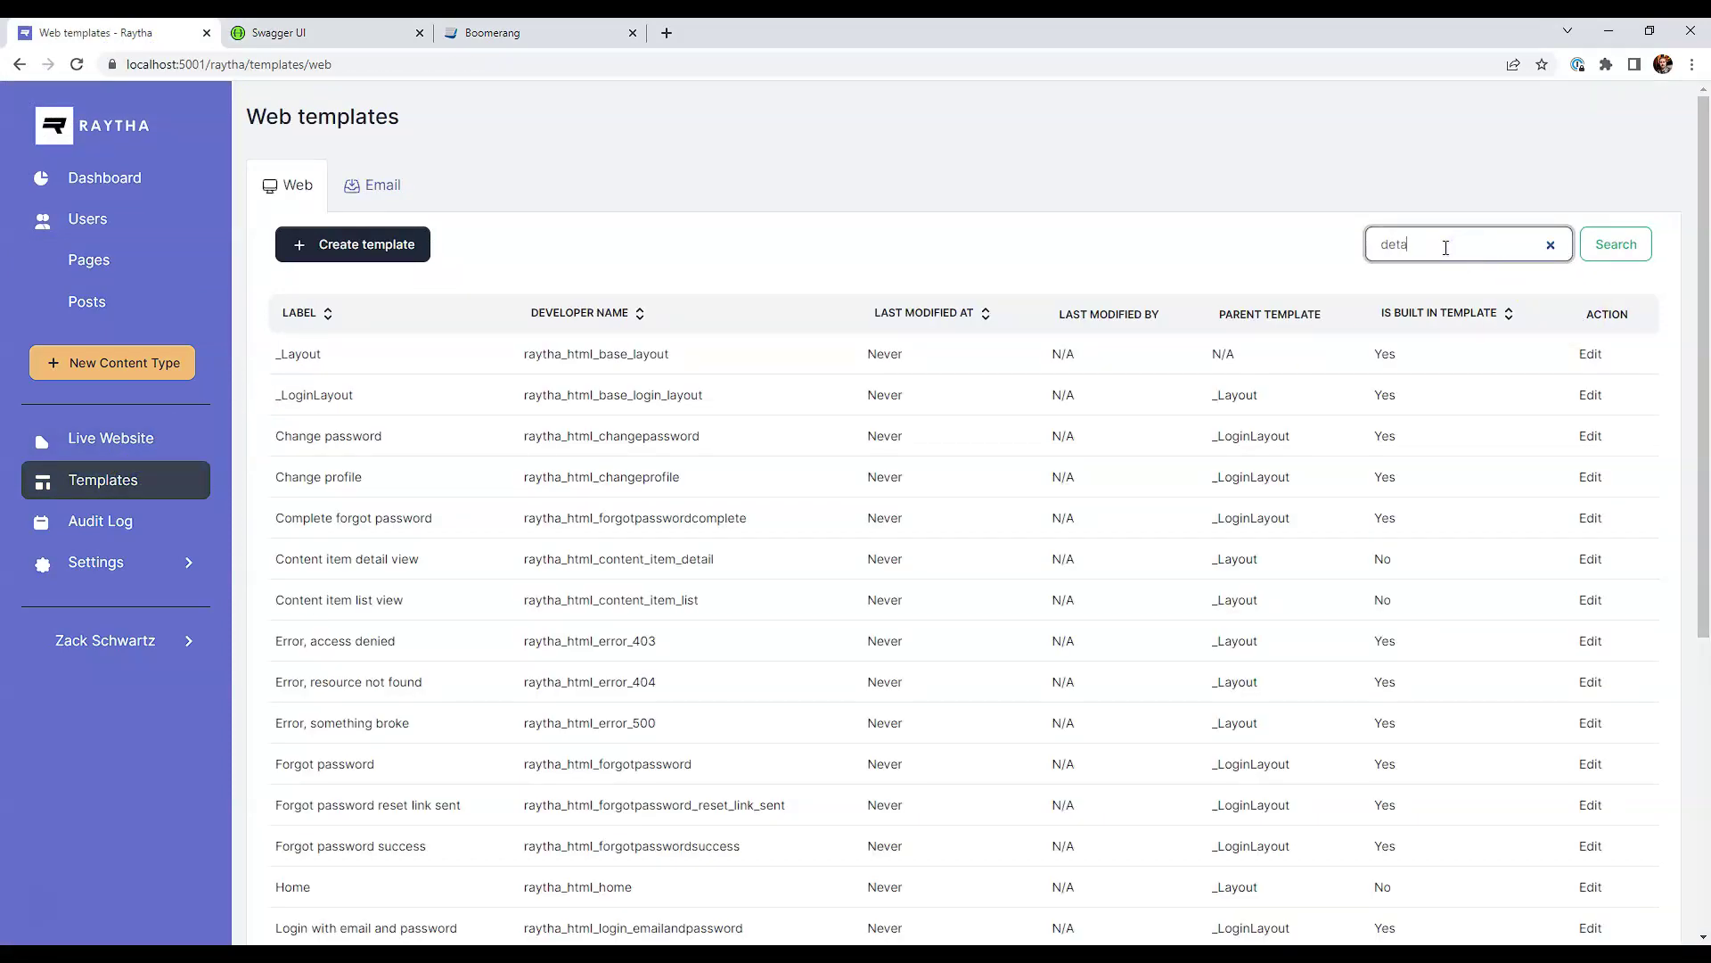
type("detail")
key("Return")
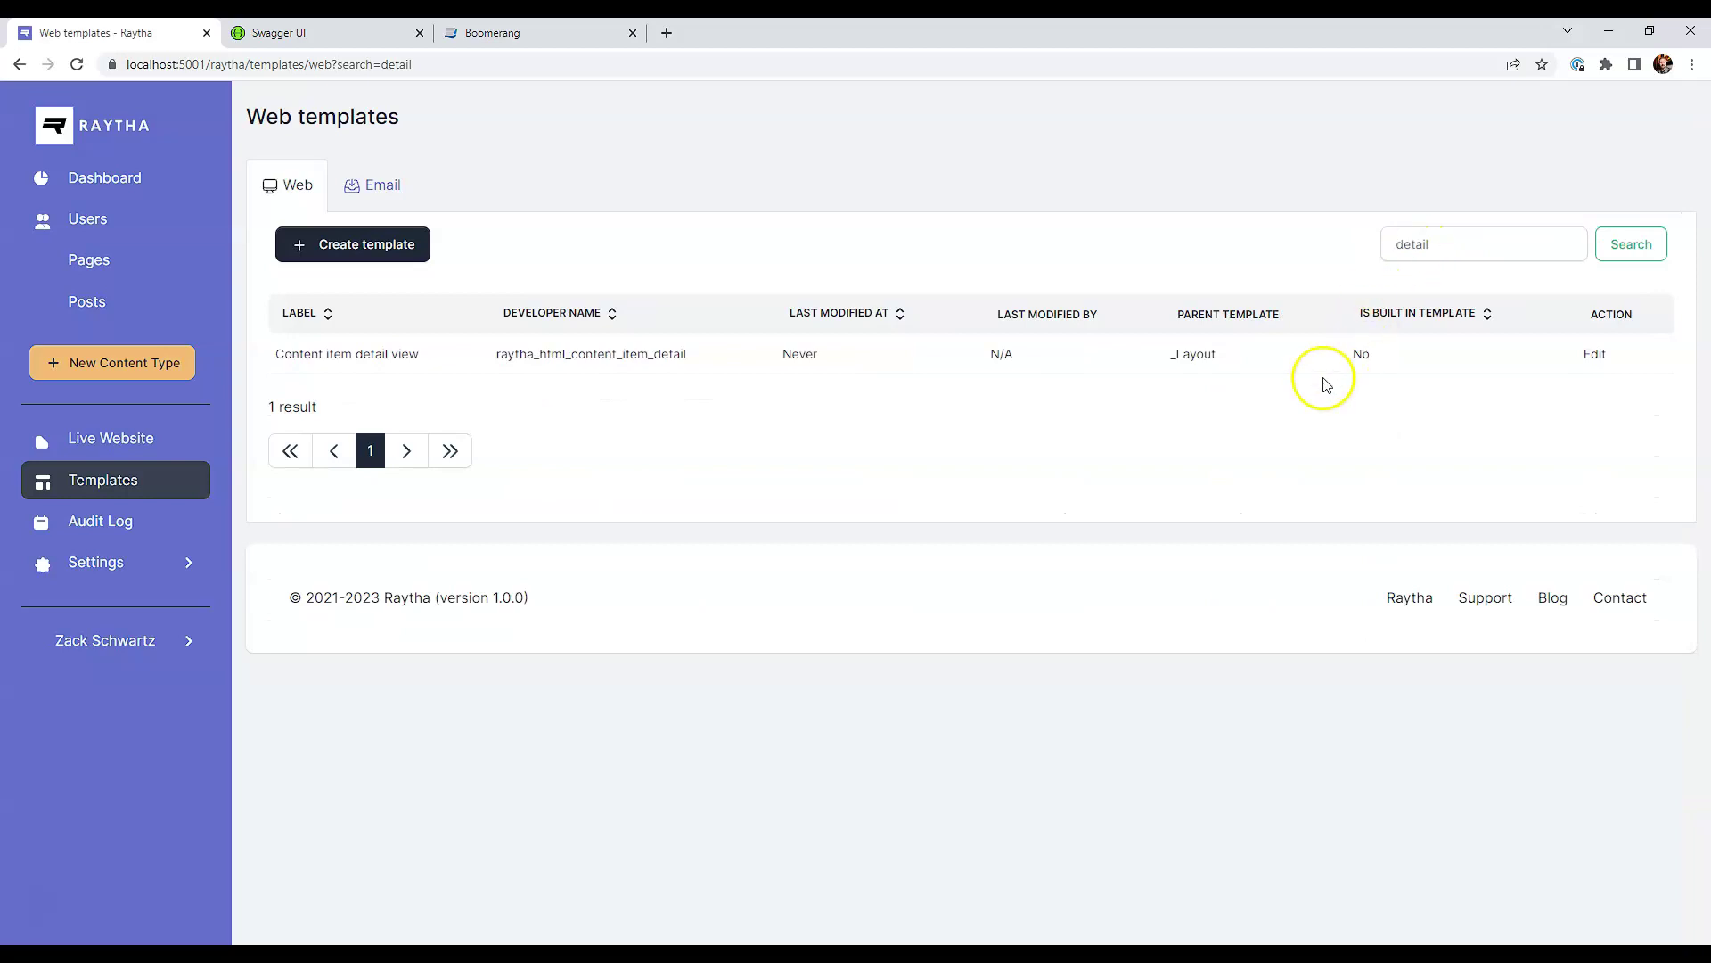
left_click(1593, 354)
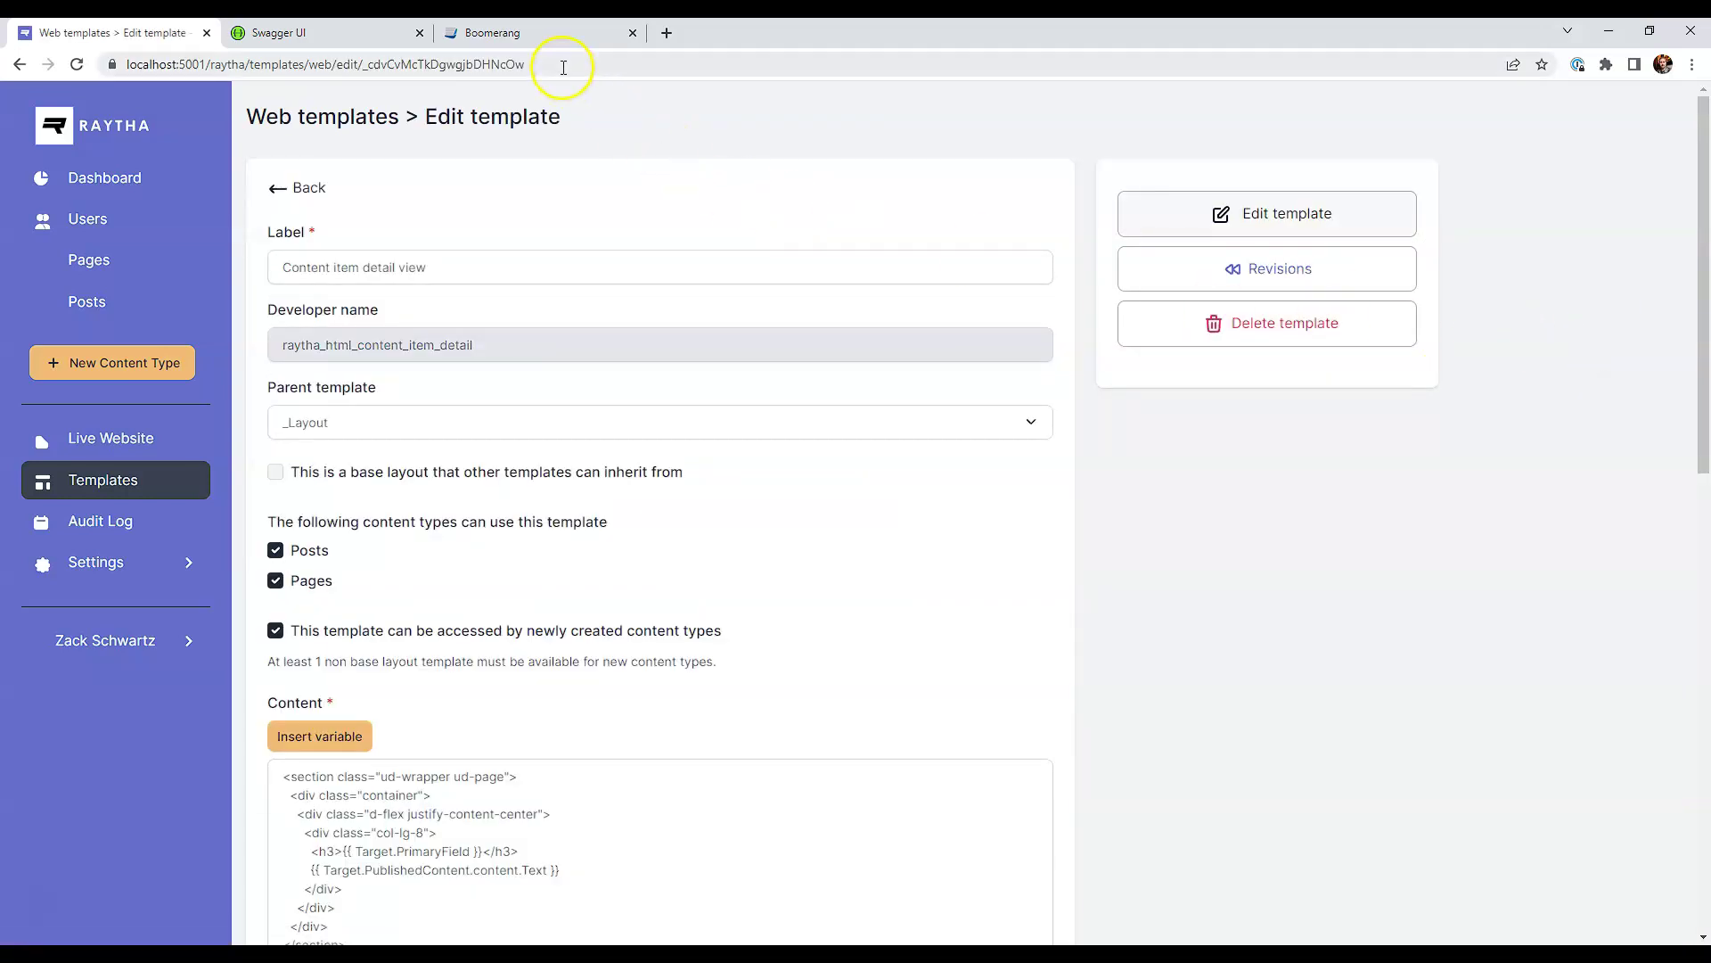
left_click_drag(565, 64, 403, 64)
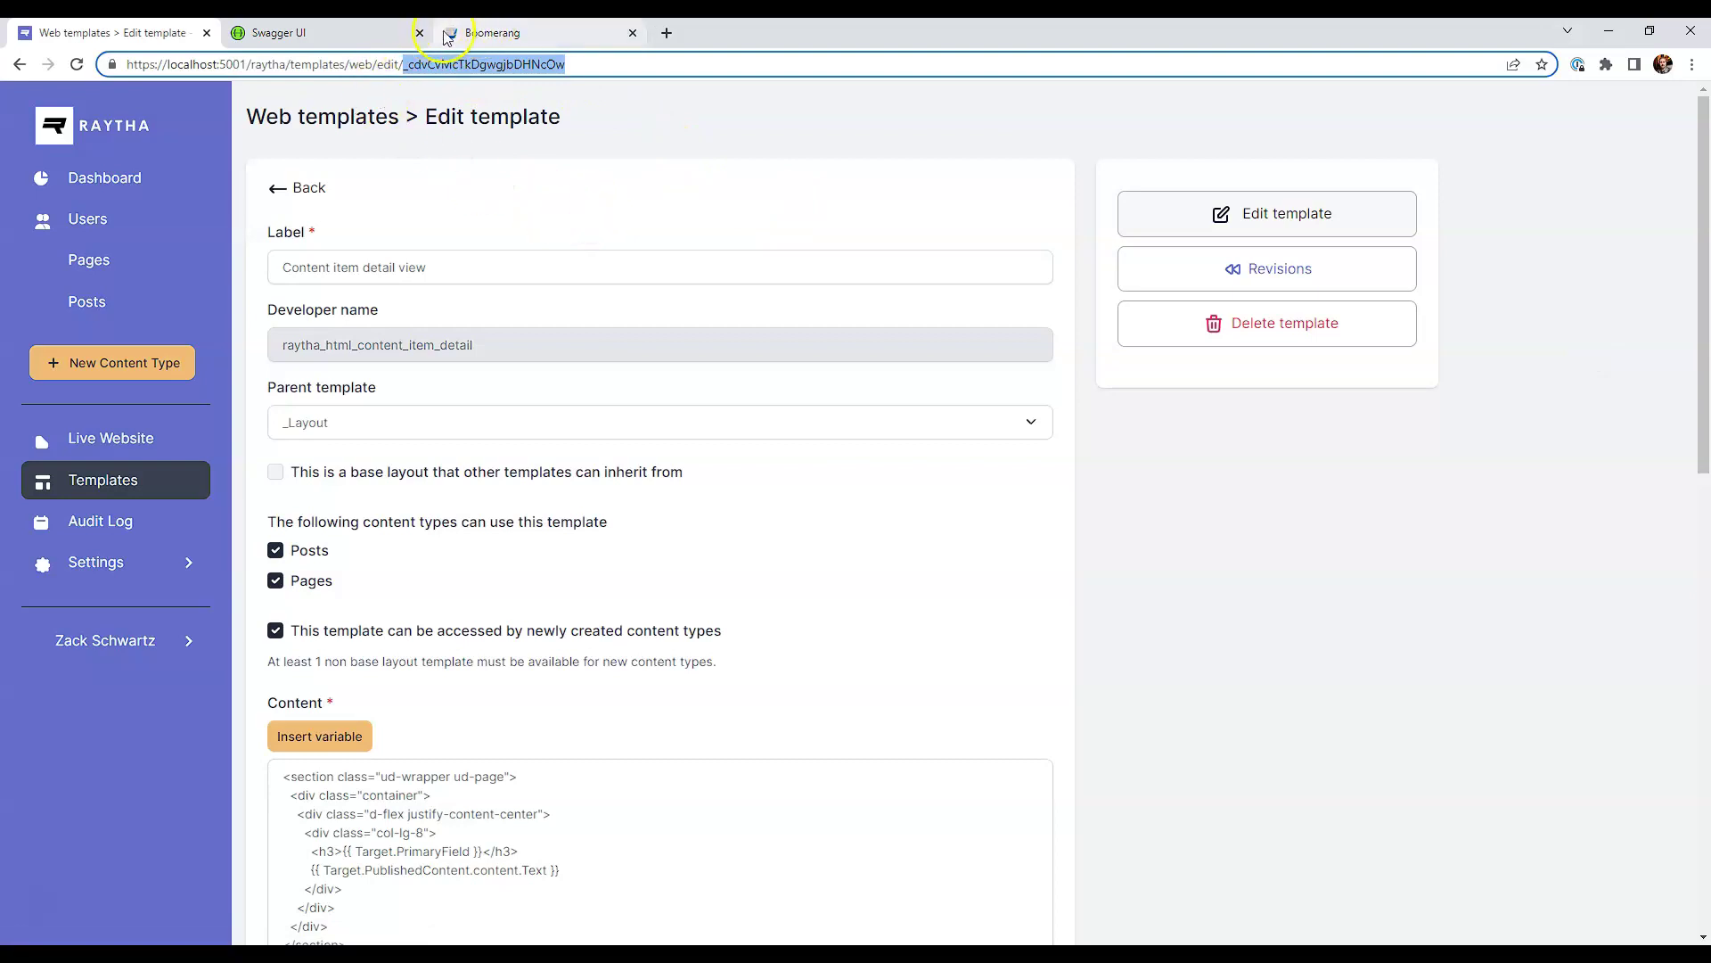
left_click(325, 33)
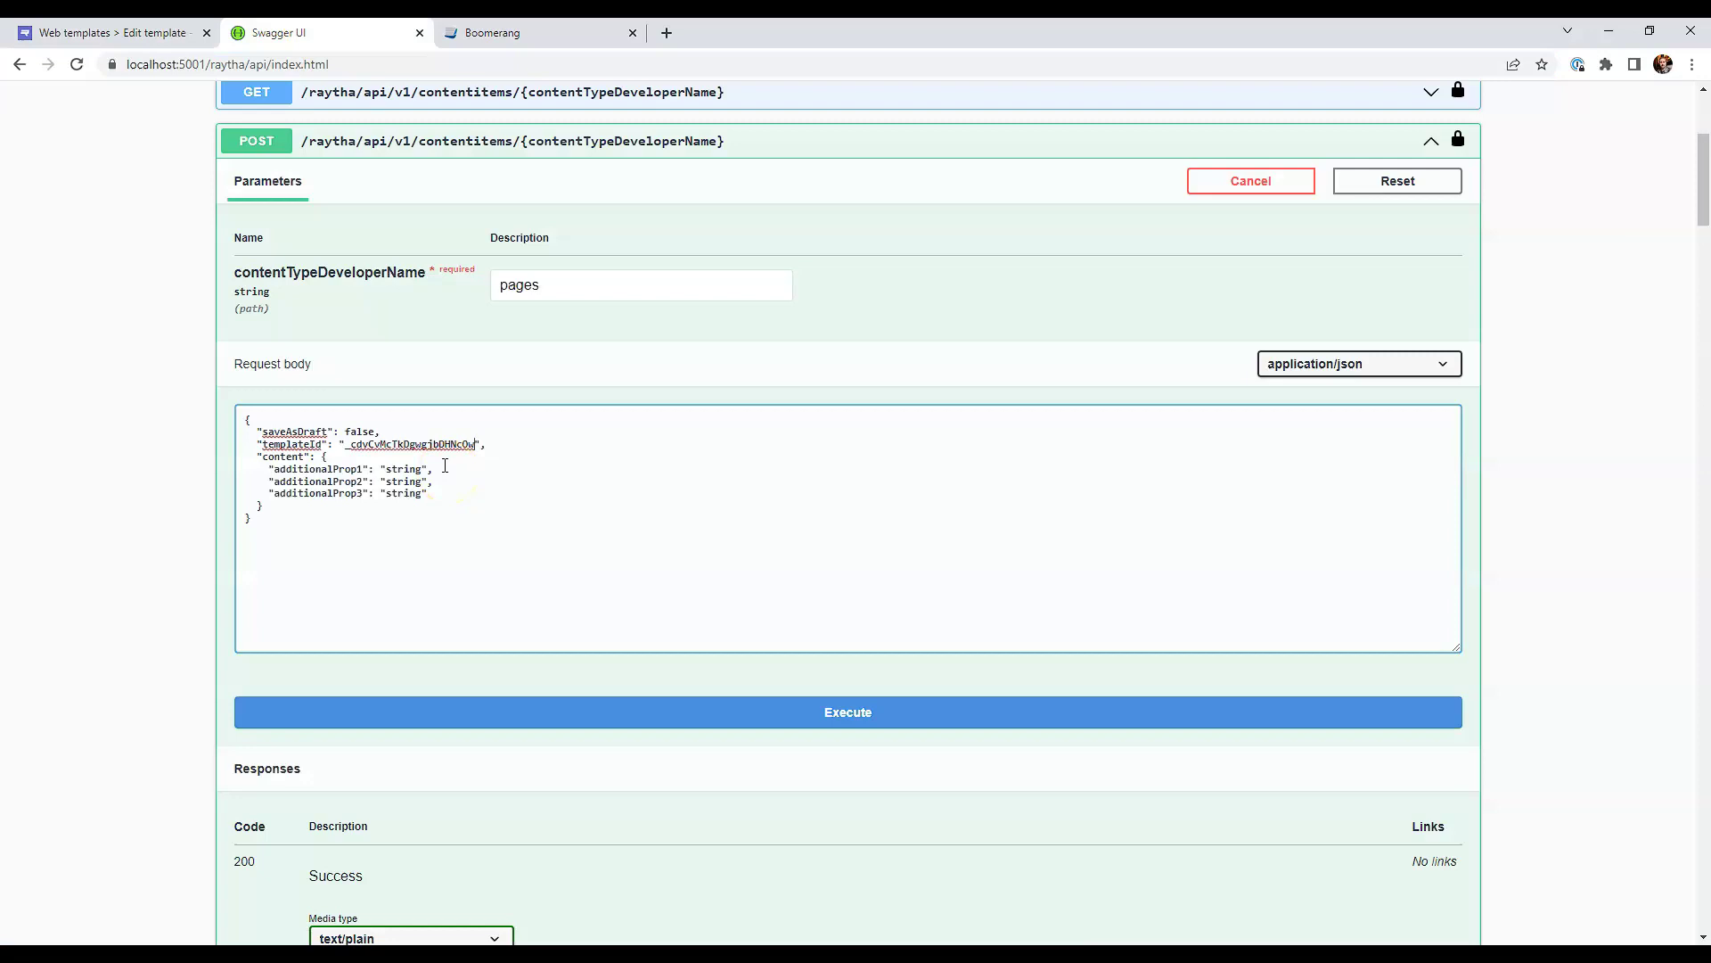
left_click(278, 470)
left_click(104, 36)
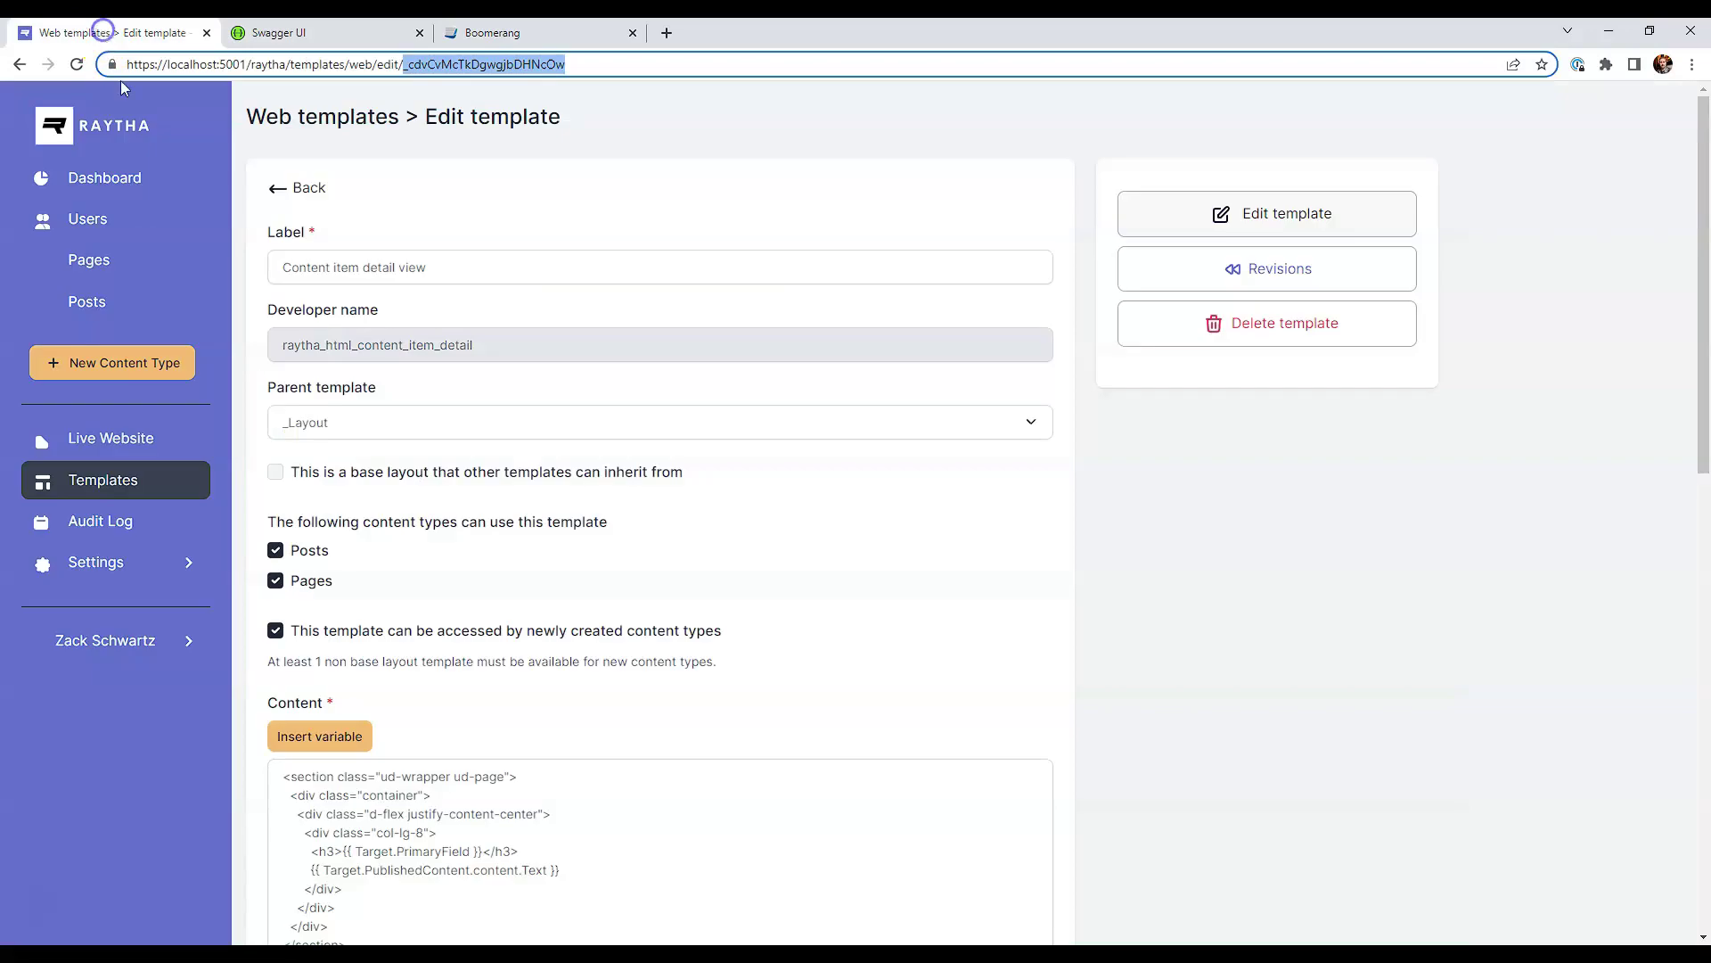
Step: Open the Pages fields list and highlight the developer names title and content
left_click(124, 265)
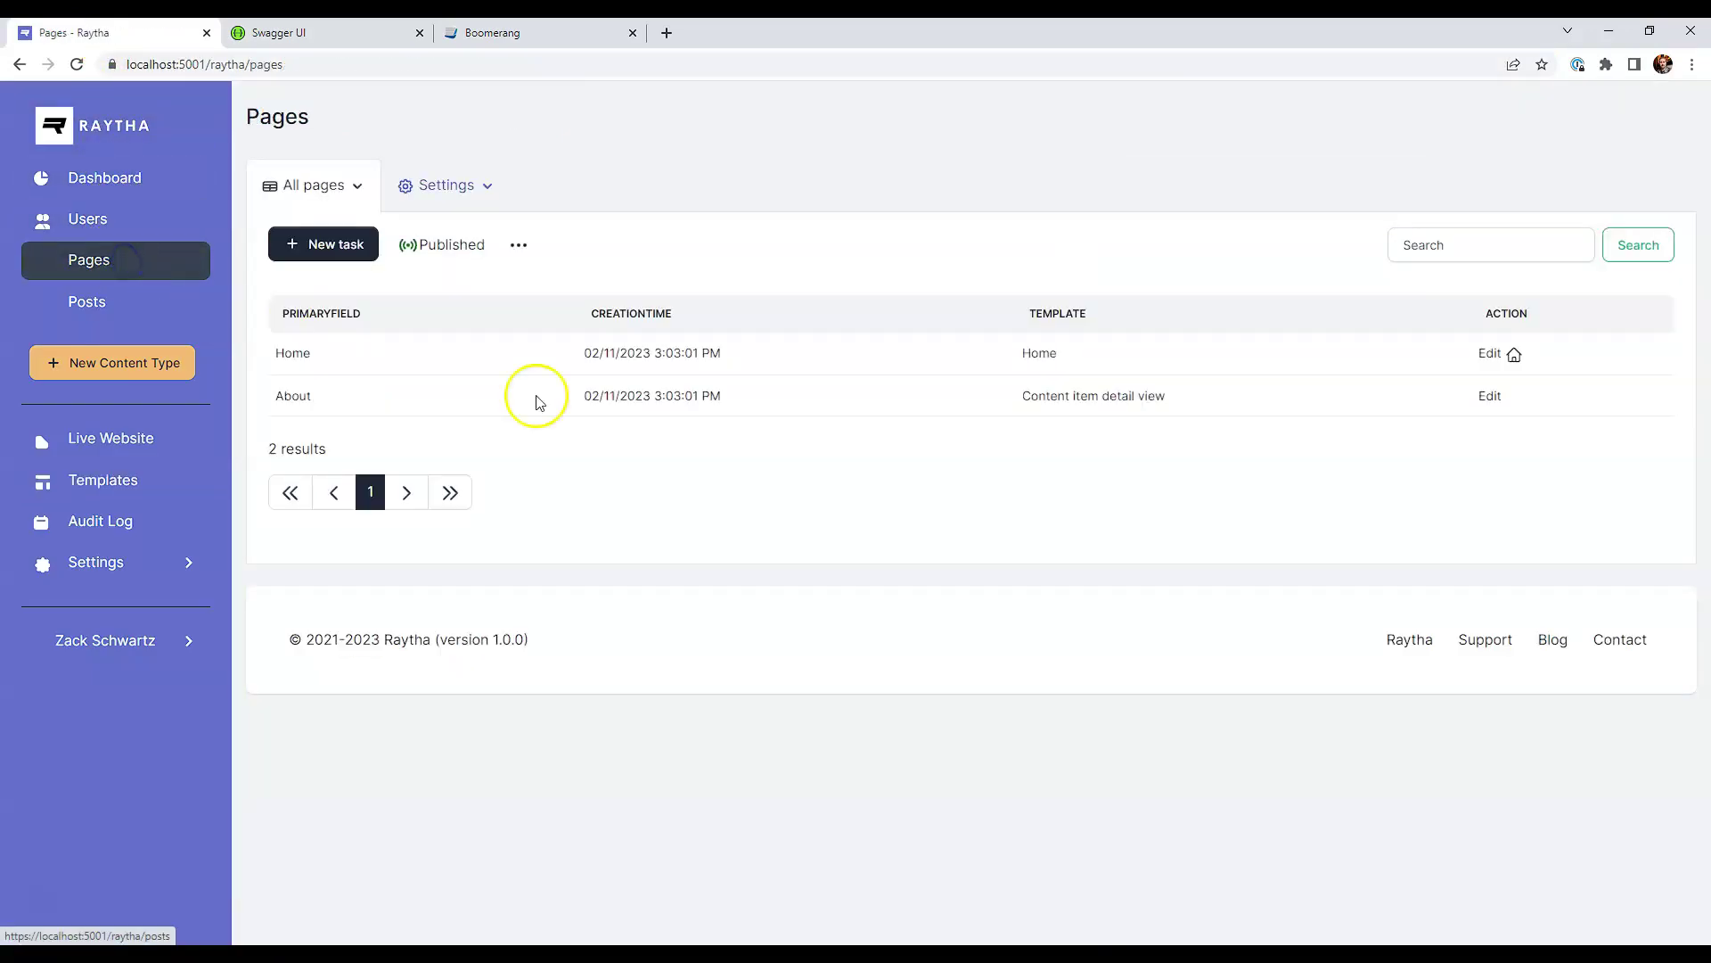
left_click(466, 185)
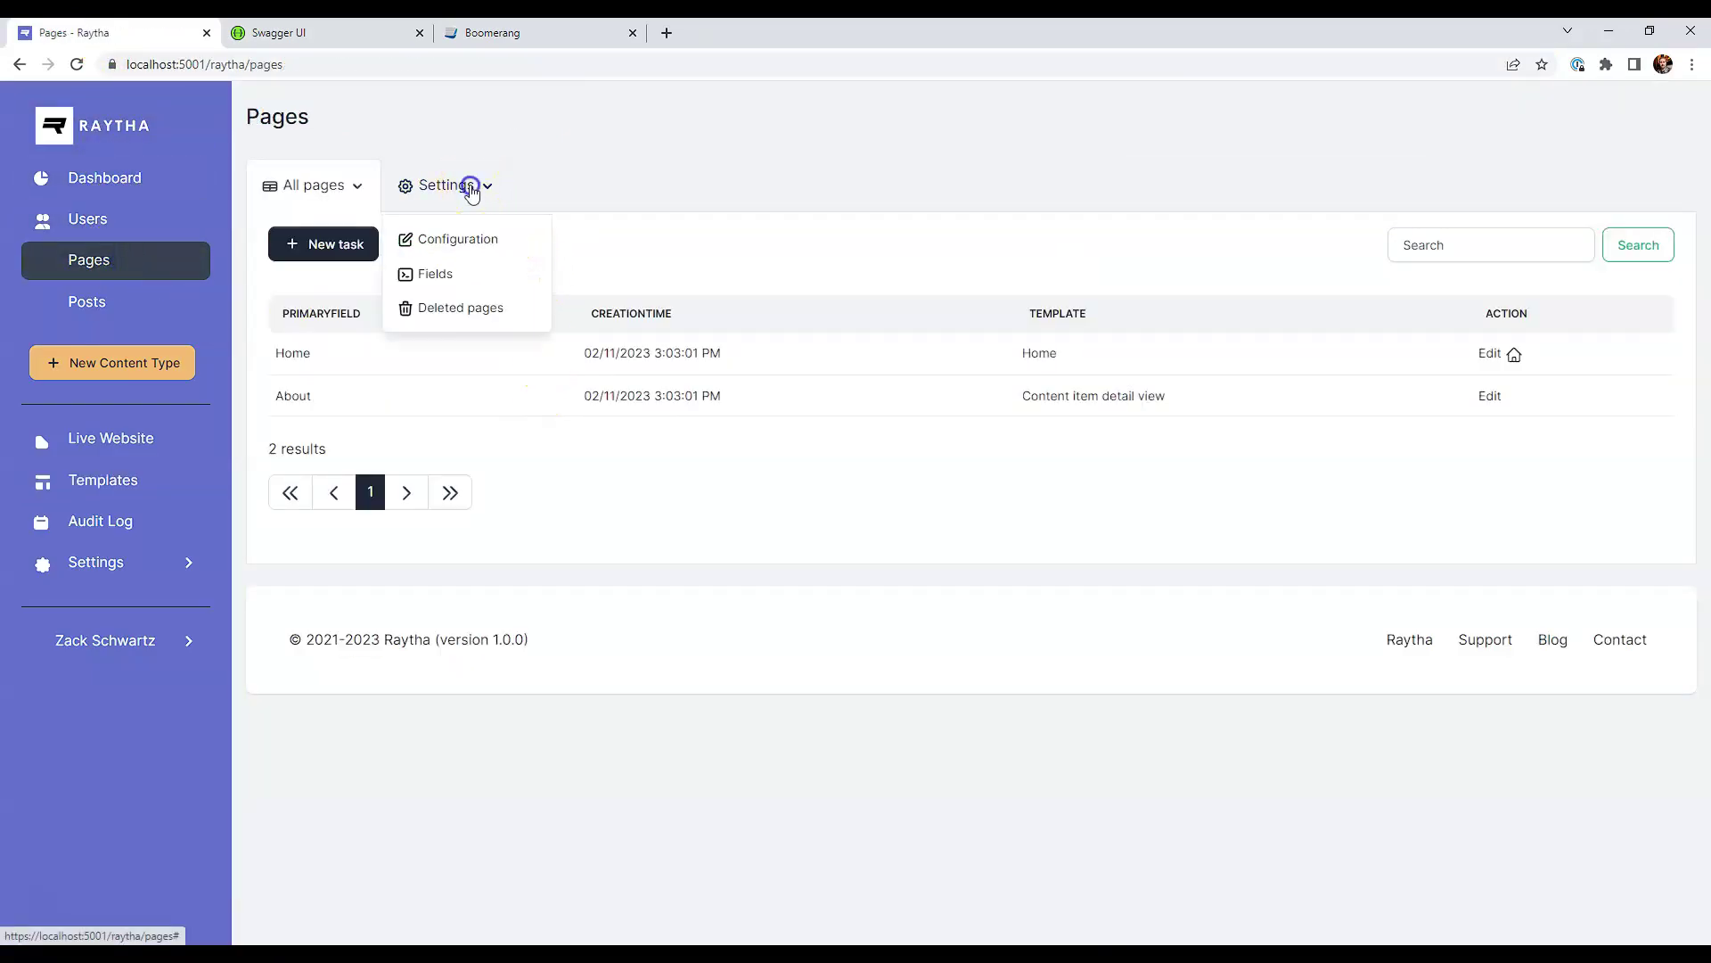
left_click(470, 269)
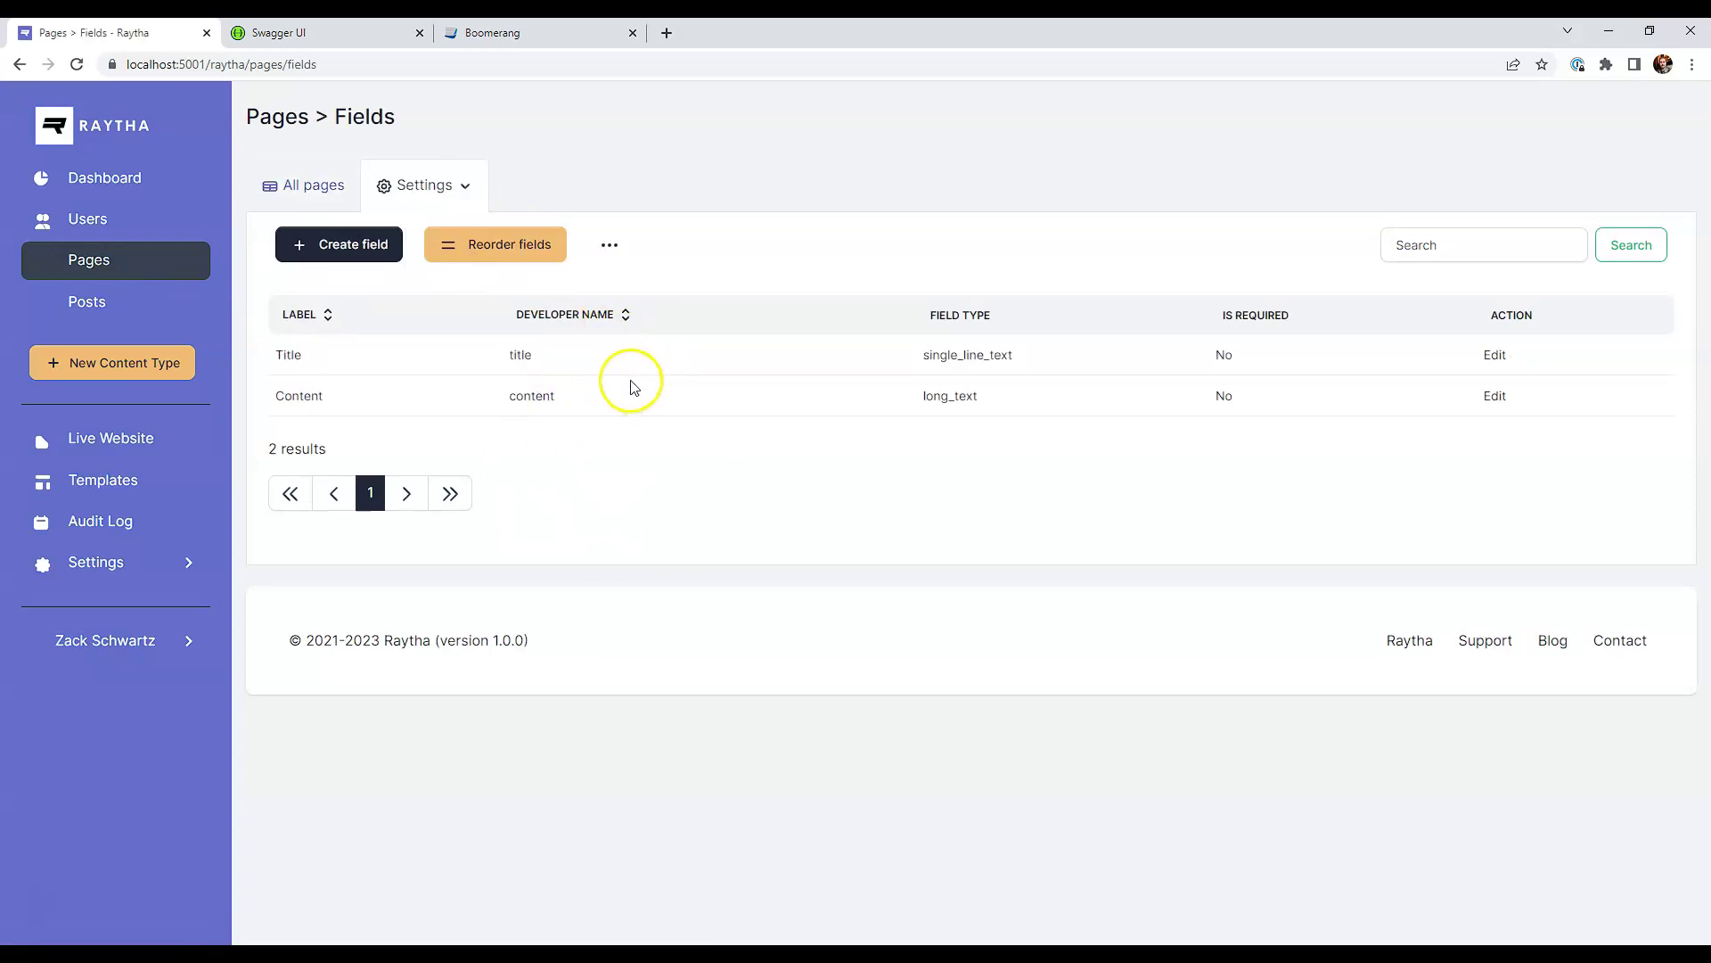
left_click(510, 356)
left_click(589, 430)
double_click(518, 355)
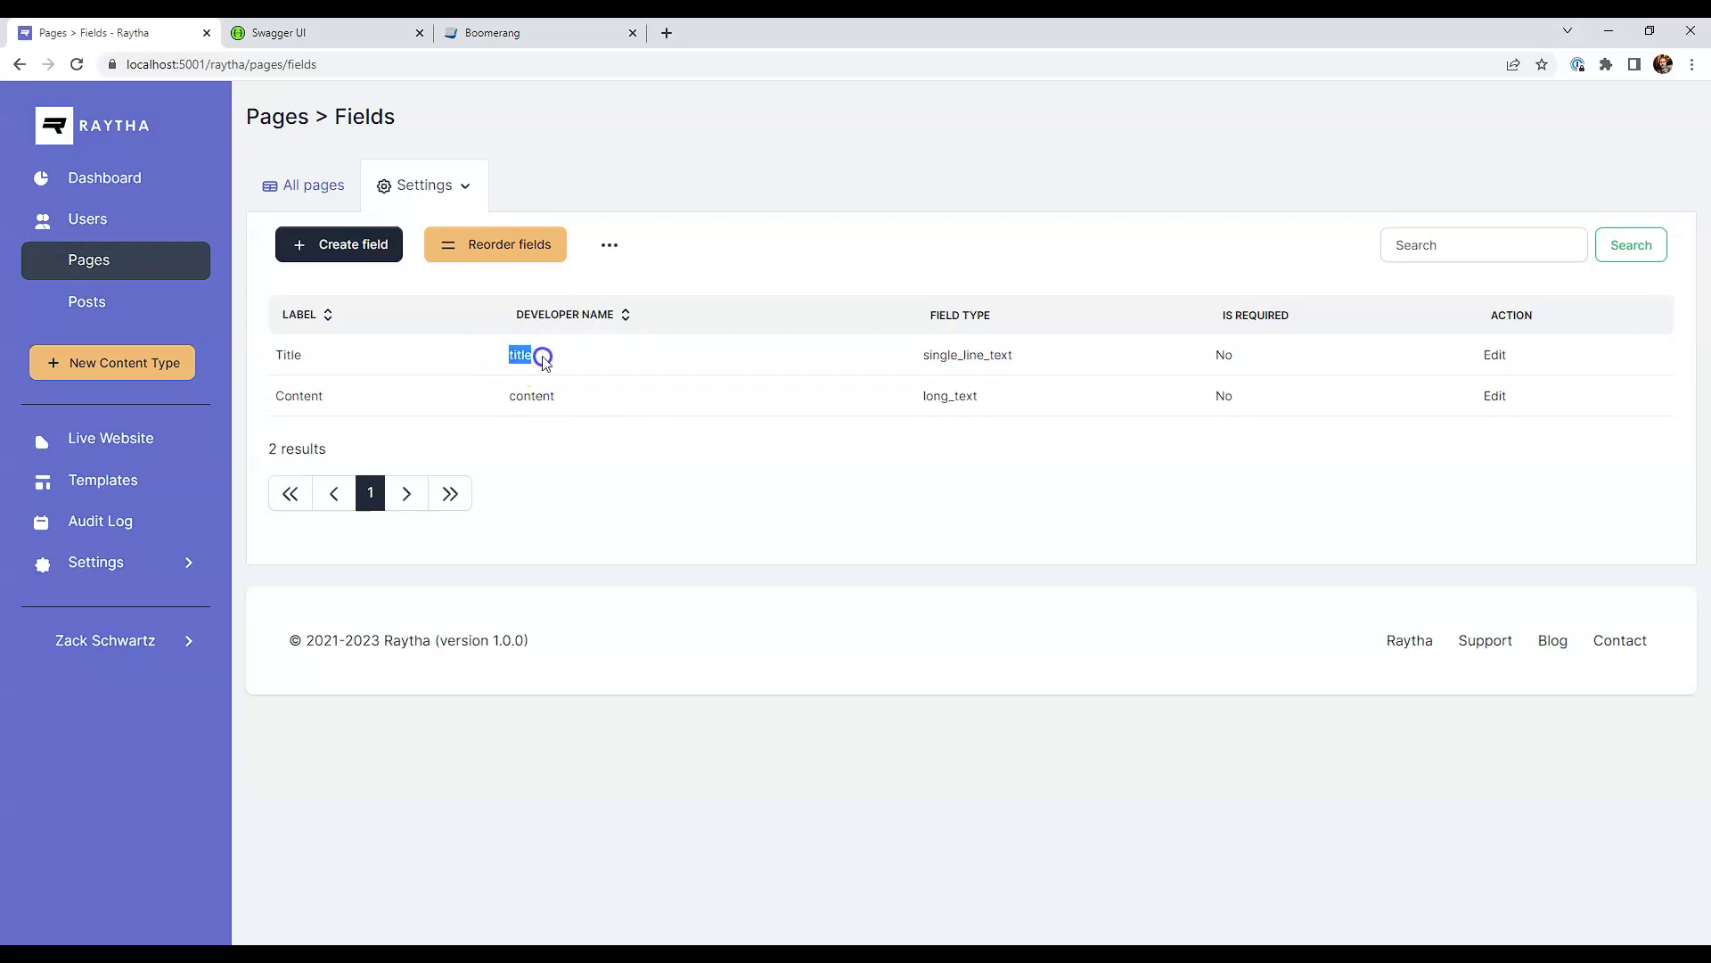
double_click(508, 399)
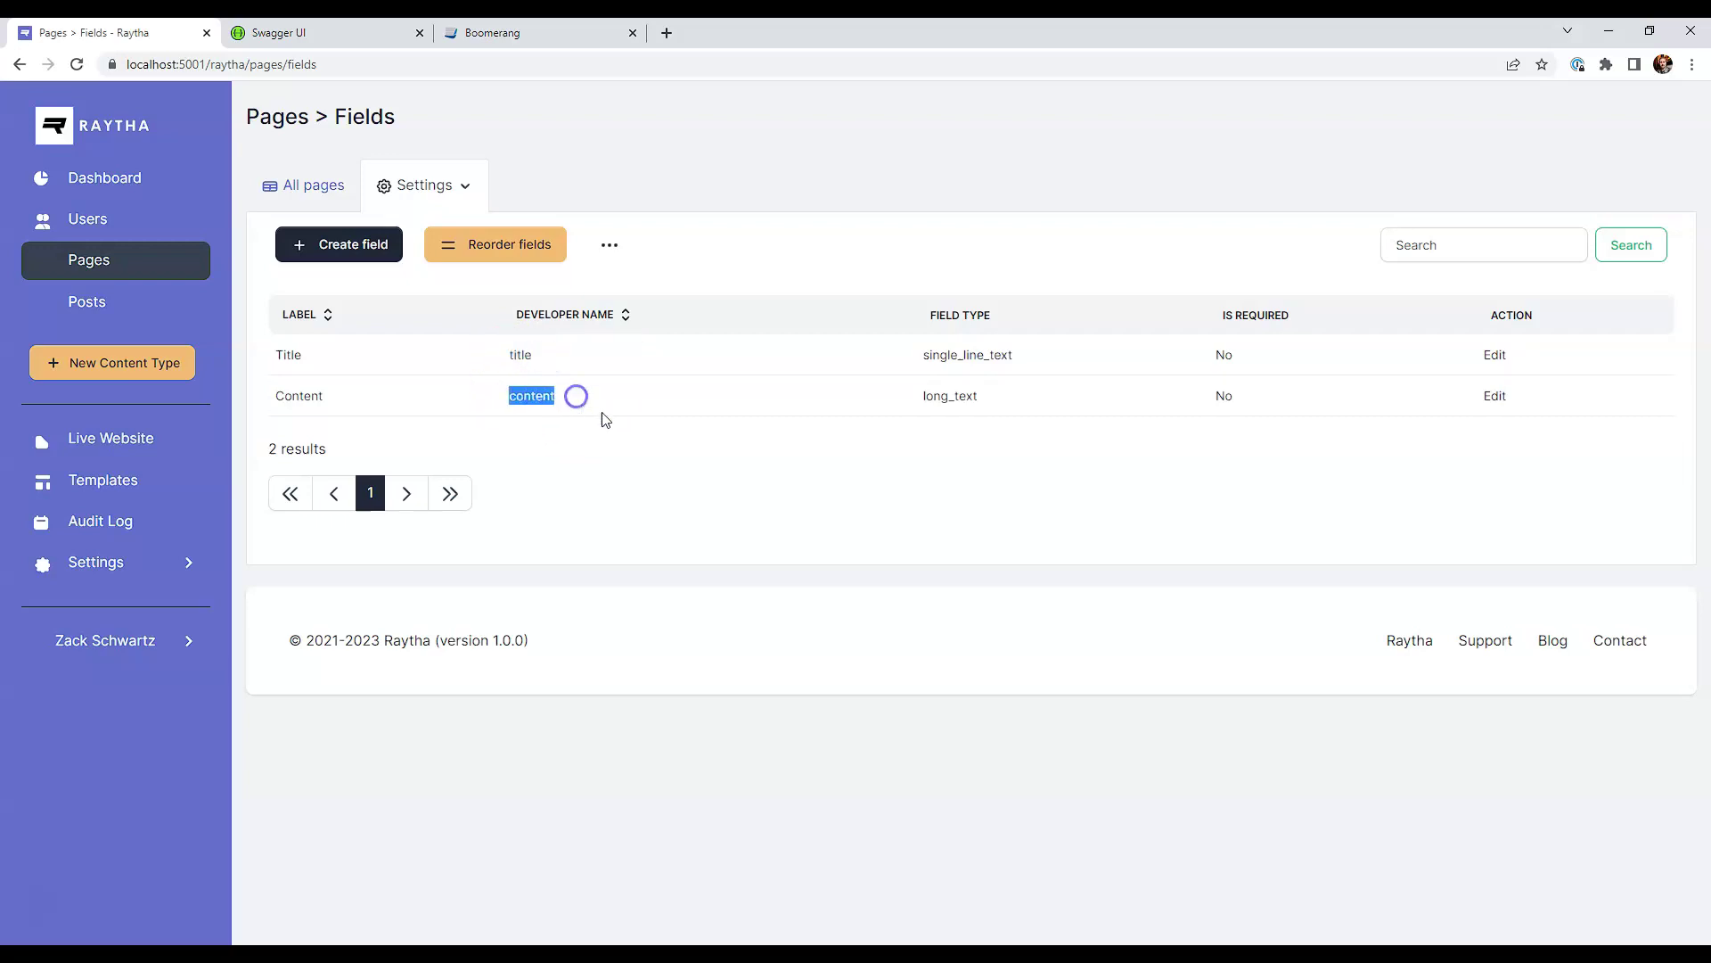
Step: Highlight the field types single_line_text for Title and long_text for Content
left_click_drag(897, 352, 1030, 358)
left_click_drag(925, 396, 995, 395)
left_click(519, 353)
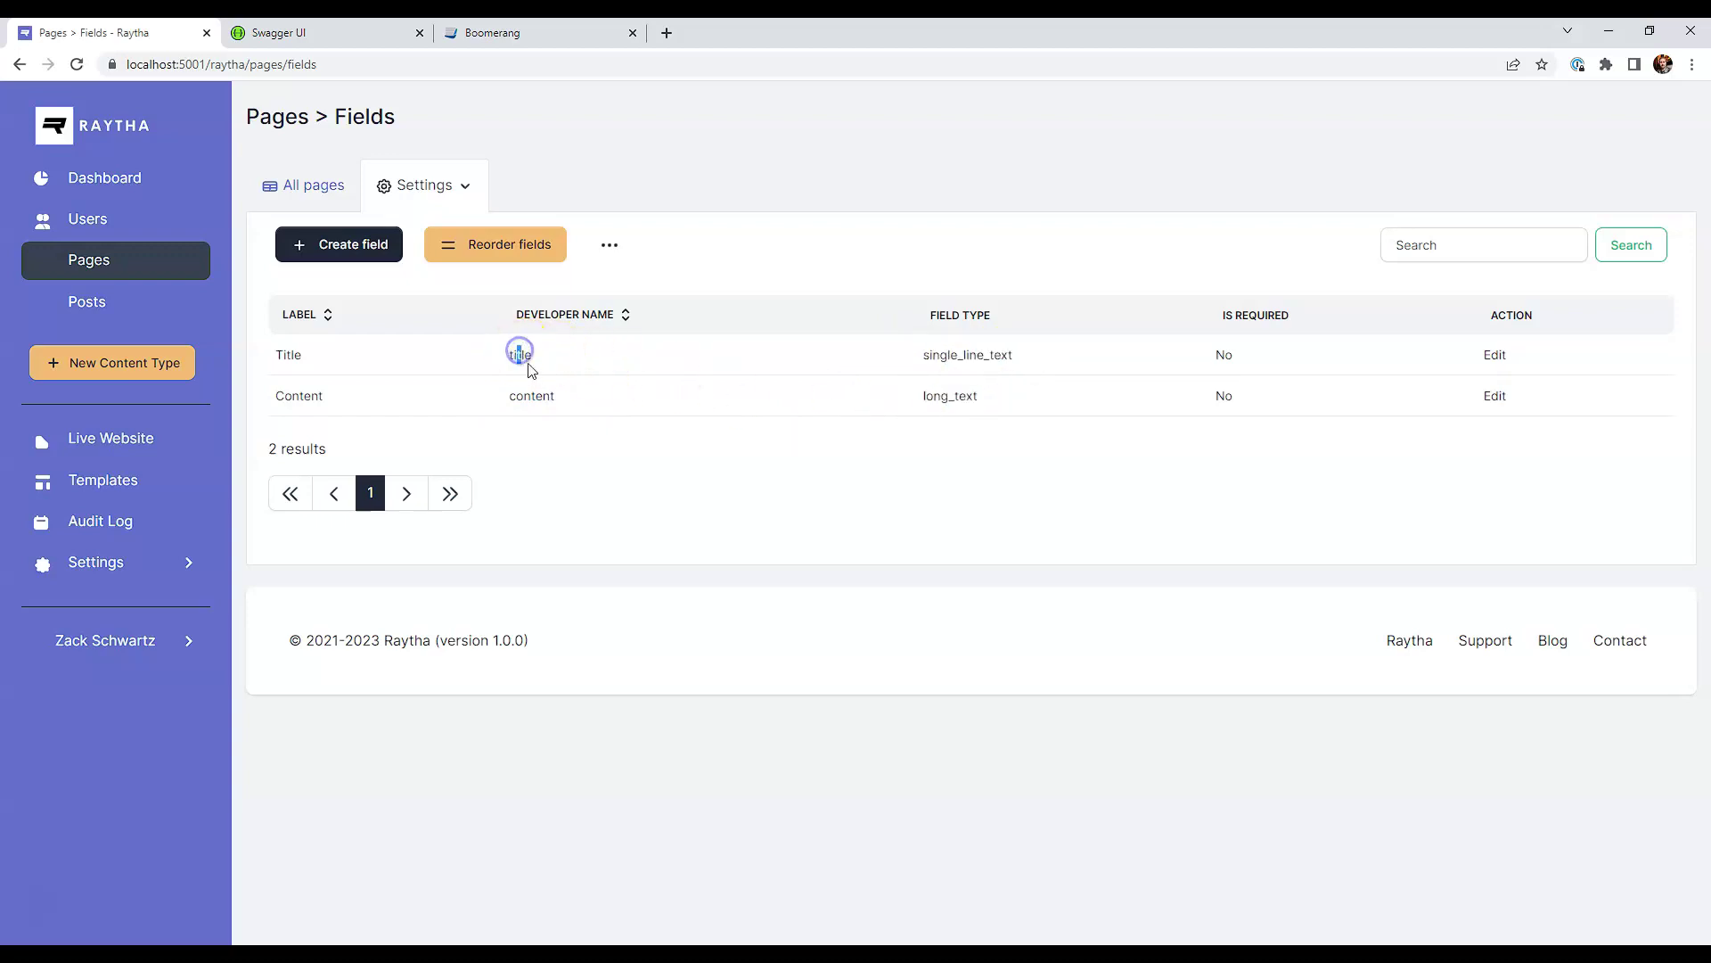
left_click(962, 357)
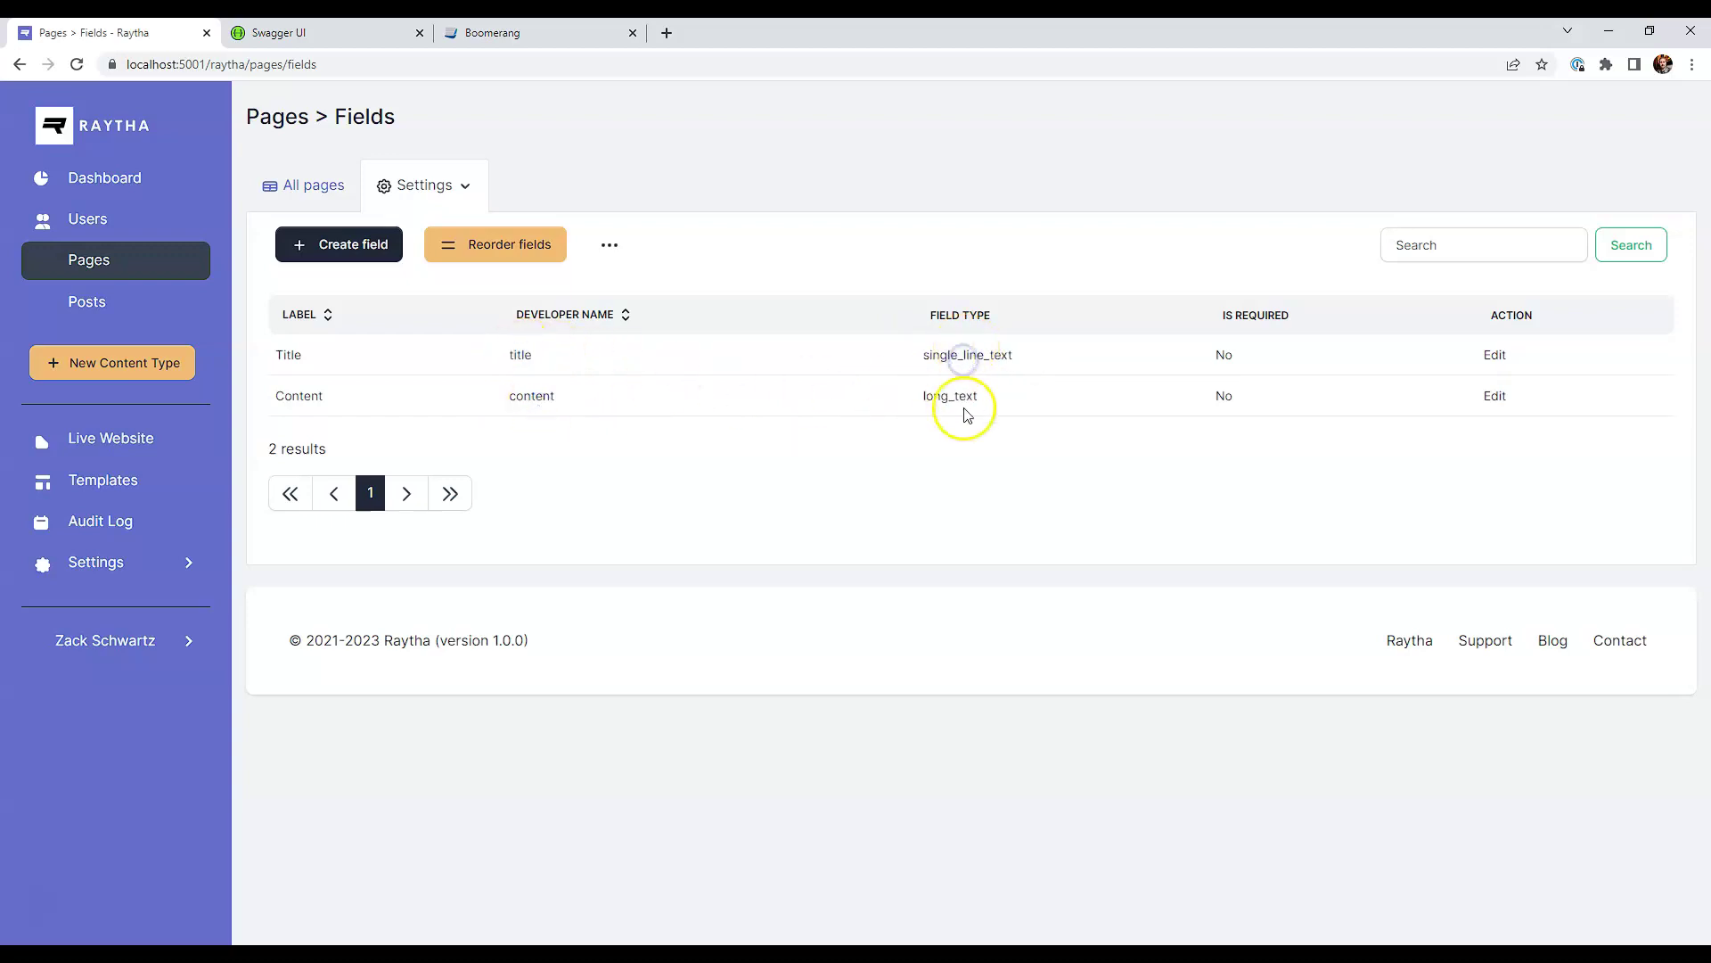
left_click(964, 398)
Step: Rename the placeholder properties to title and content, deleting additionalProp3
left_click(319, 39)
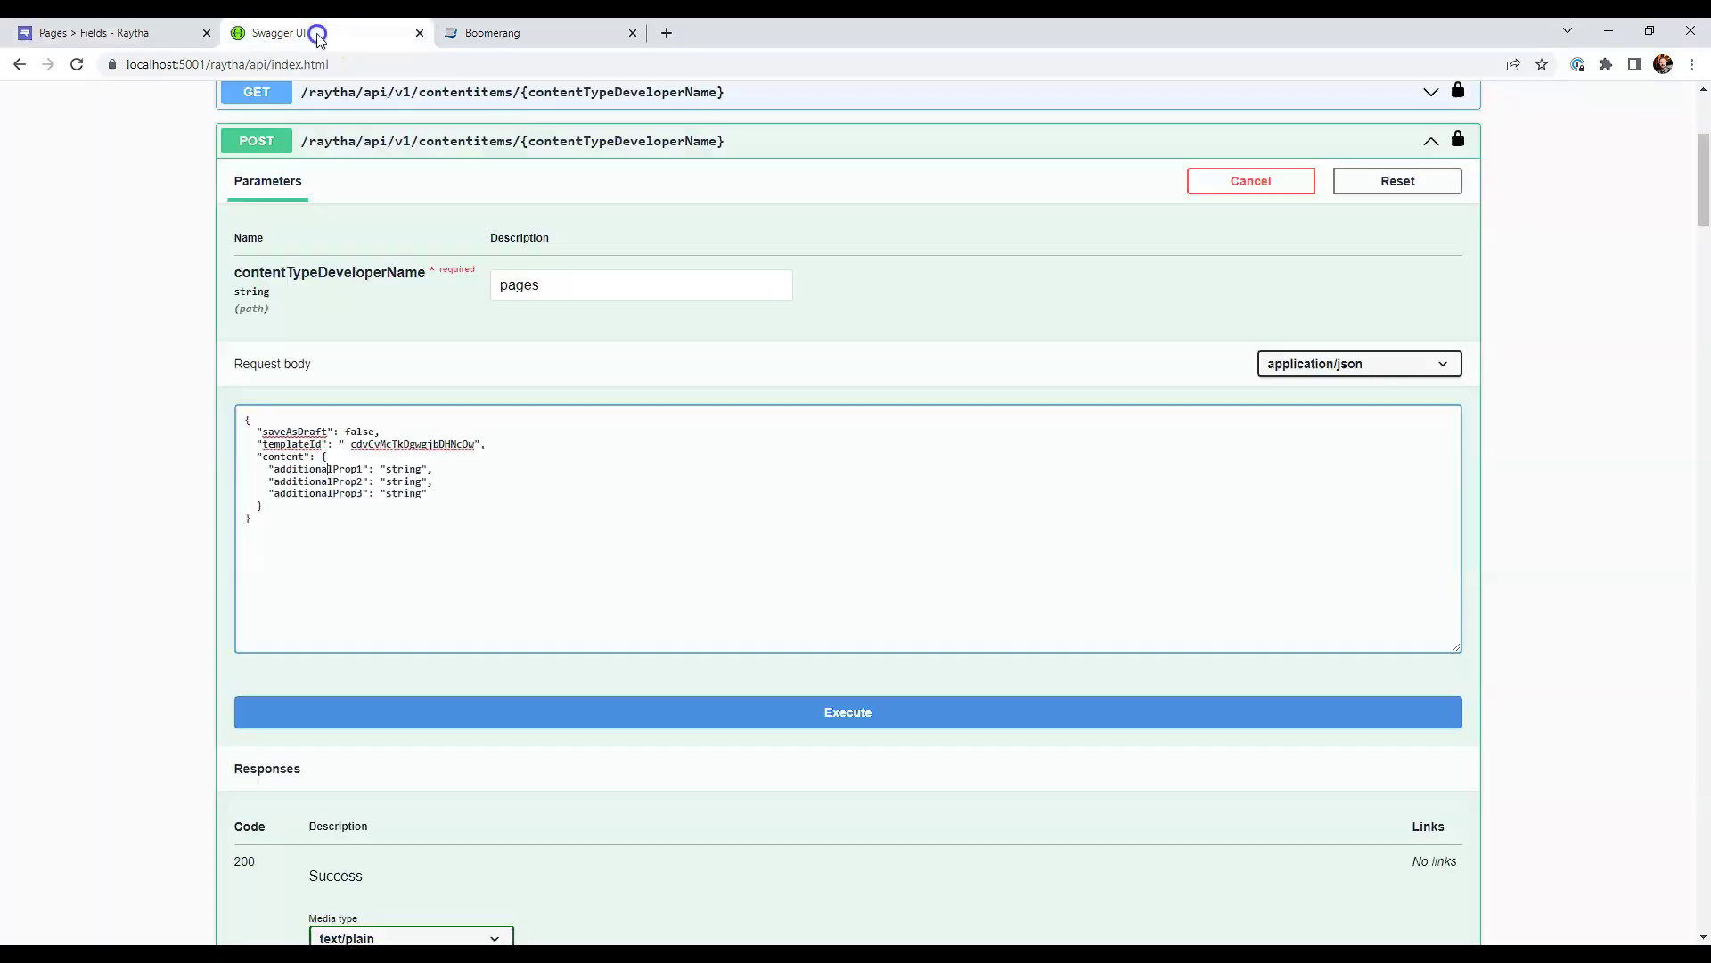
double_click(307, 469)
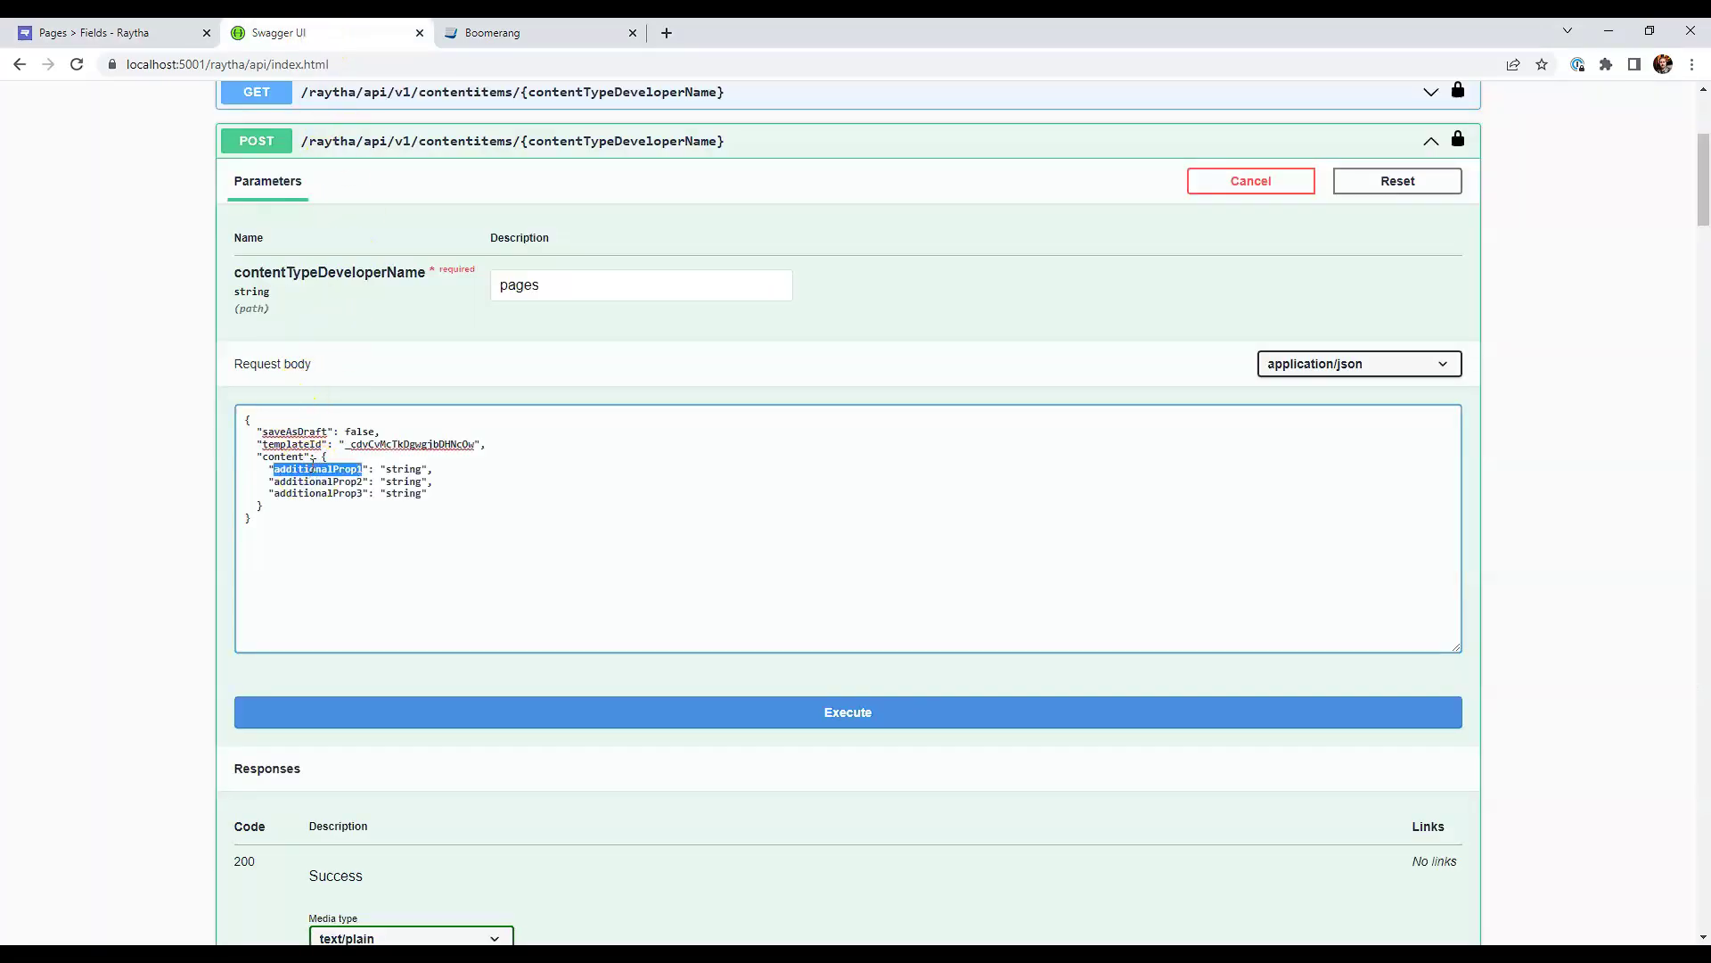
type("ti")
key("BackSpace")
key("BackSpace")
key("BackSpace")
key("Delete")
key("Delete")
key("Delete")
key("Delete")
key("Delete")
key("Delete")
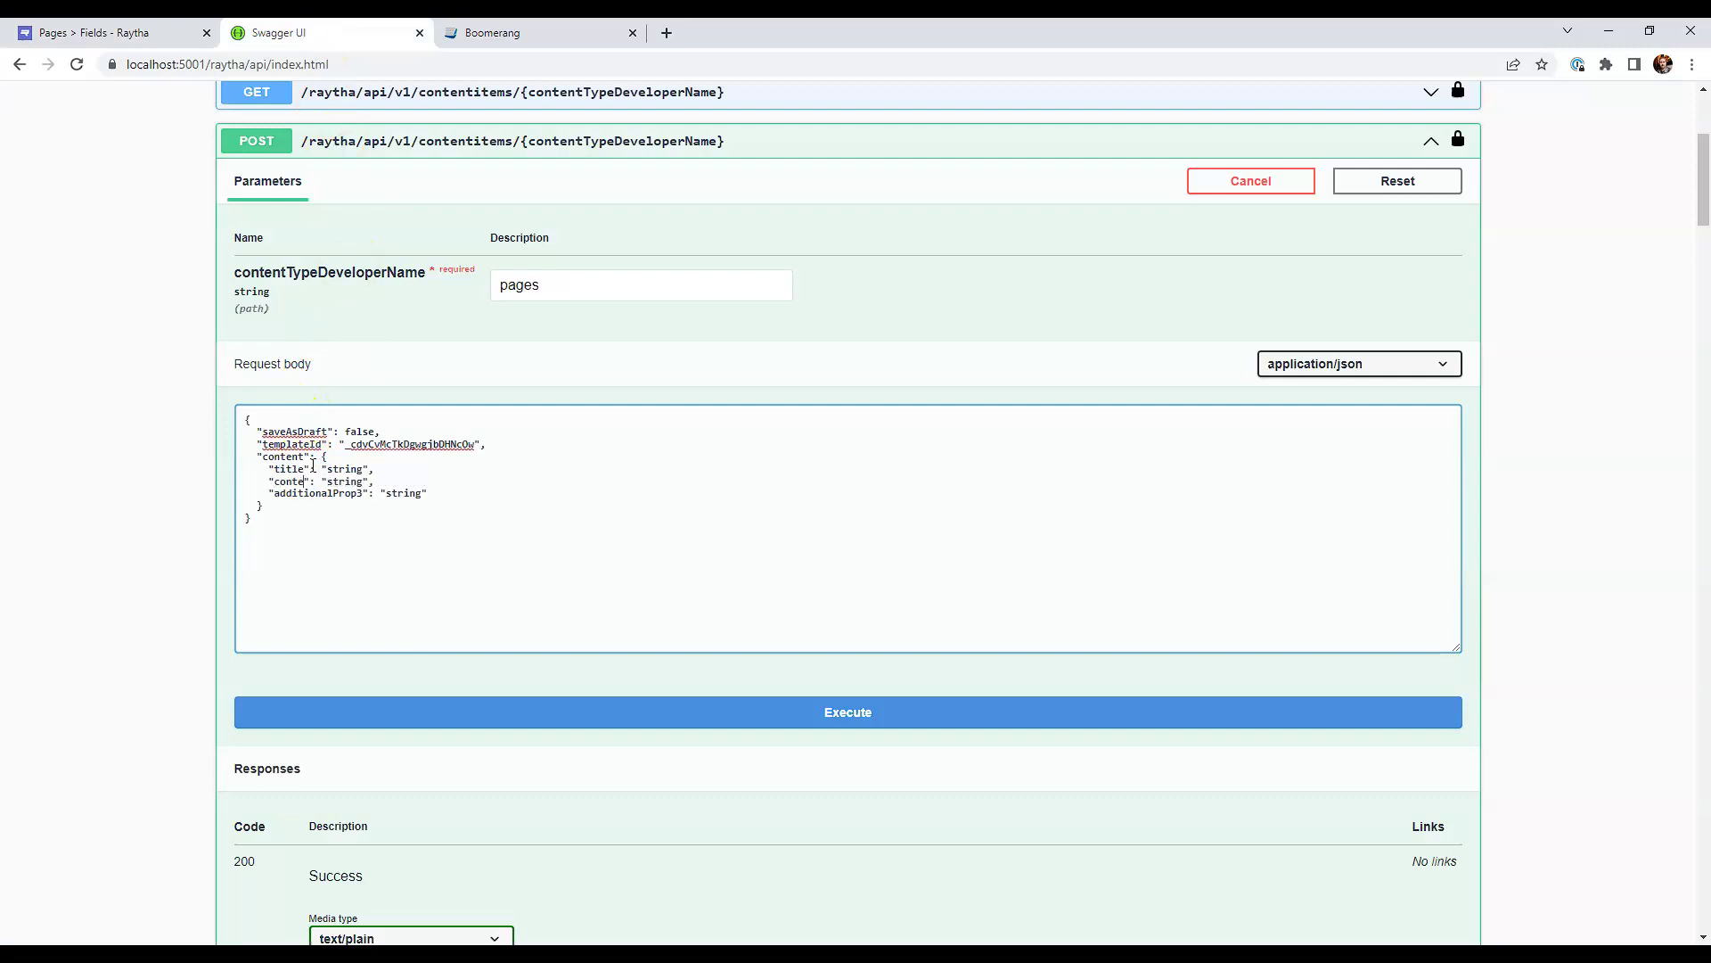
left_click_drag(435, 493, 205, 499)
key("BackSpace")
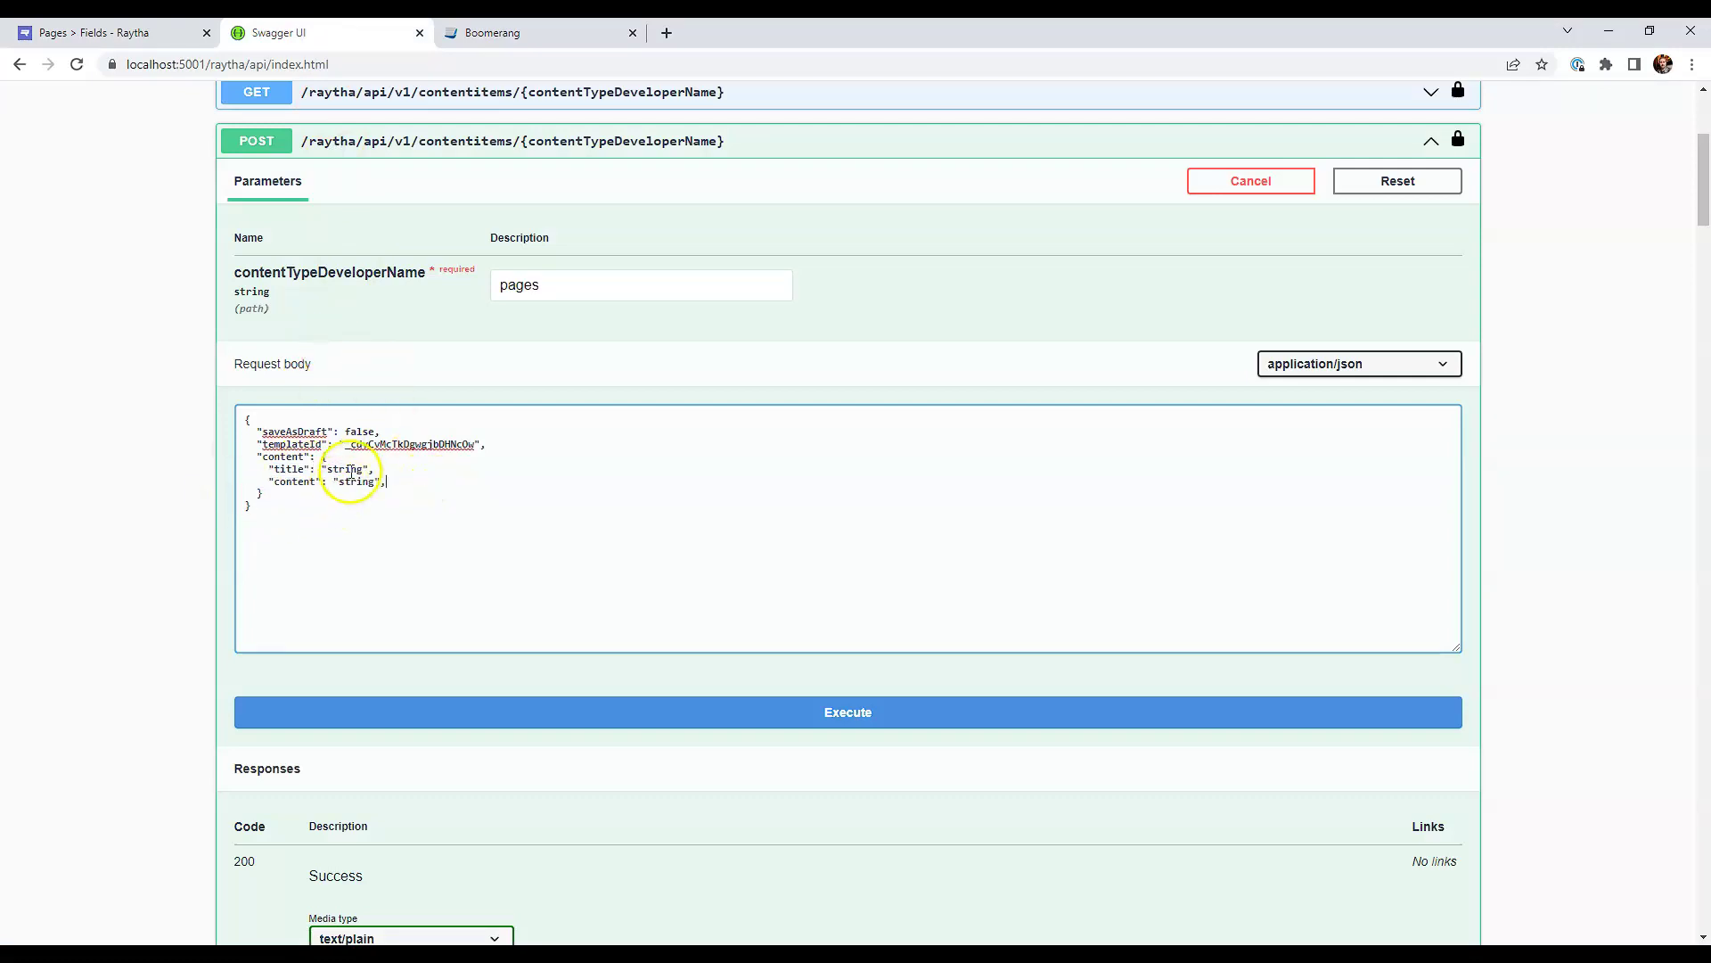
Step: Set title to 'Hello world title 1' and content to 'Hello world content 1', then send
double_click(347, 469)
type("Hello world title 1")
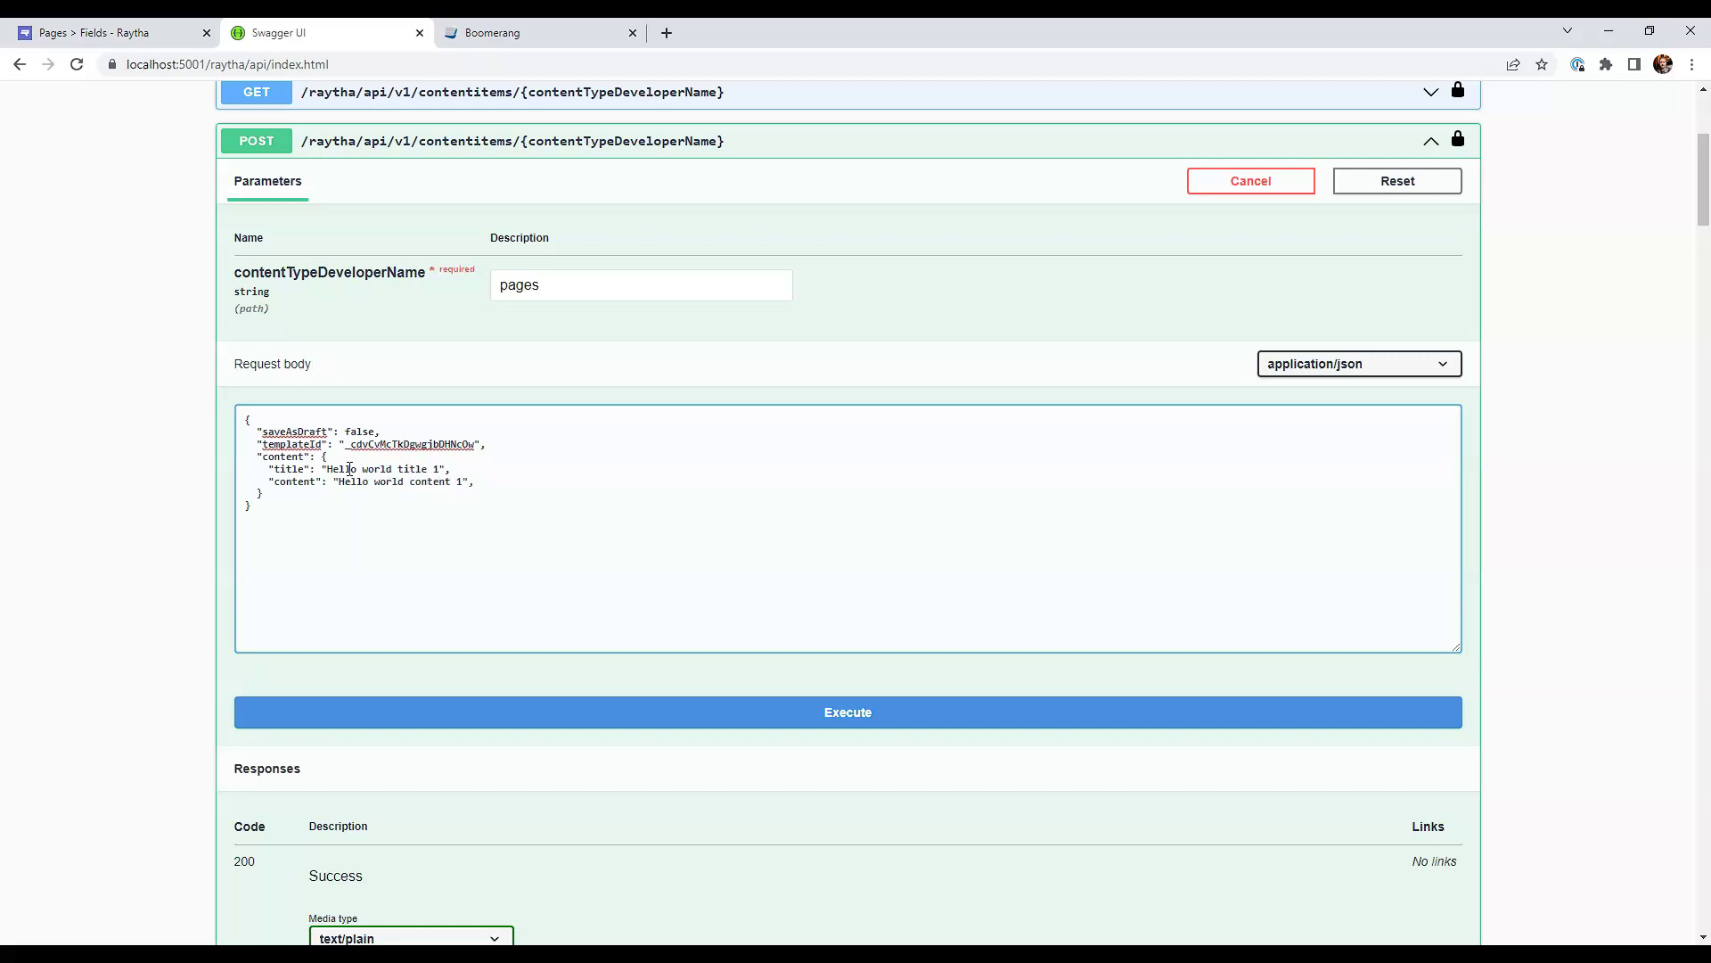
left_click(402, 545)
Step: Execute the create-page request and read the 400 error about the trailing comma in the body
left_click(762, 712)
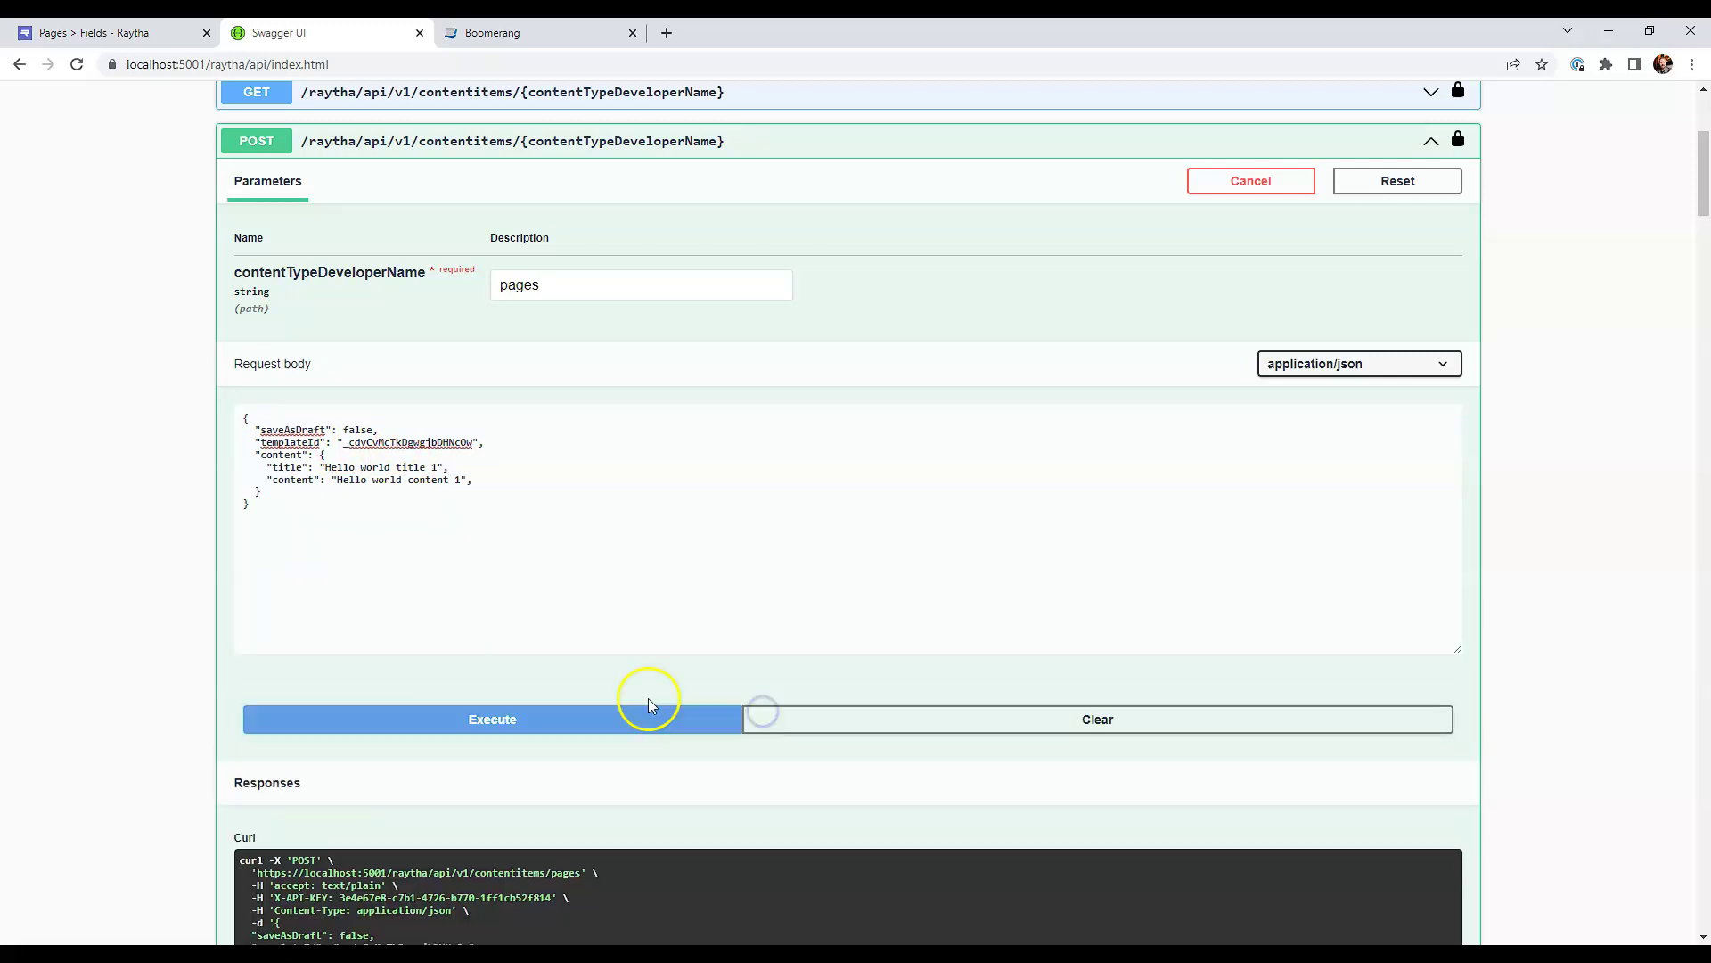
scroll(130, 634, "down", 7)
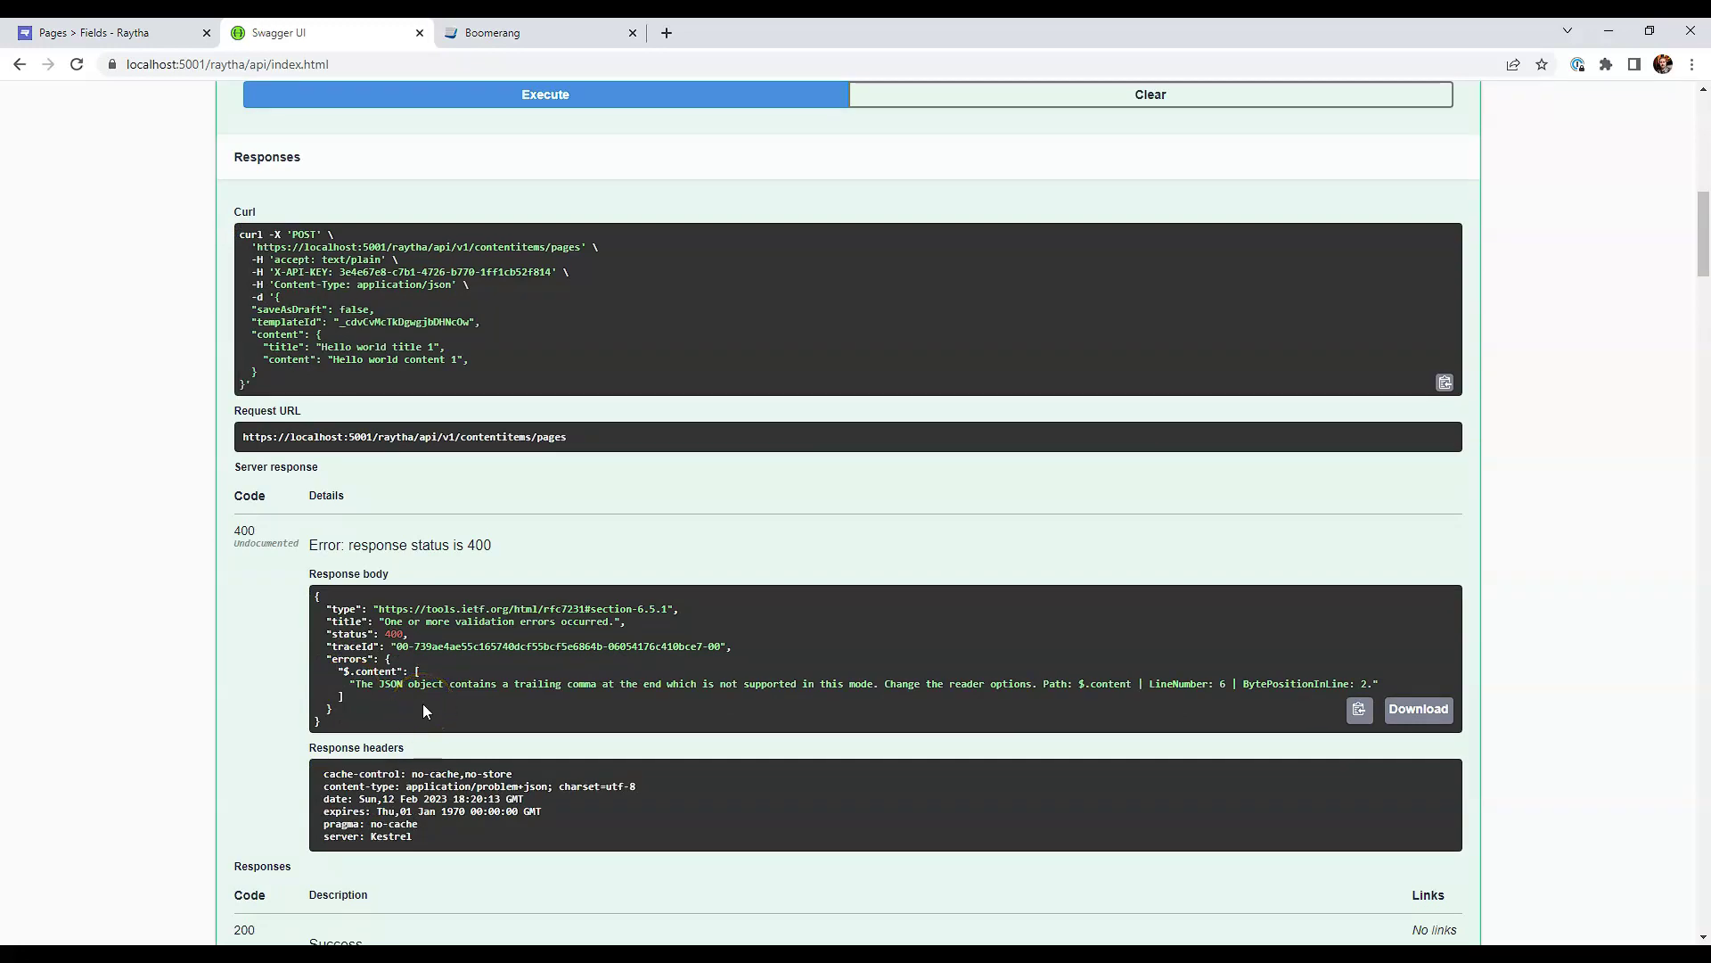
scroll(237, 682, "up", 1)
scroll(237, 683, "up", 6)
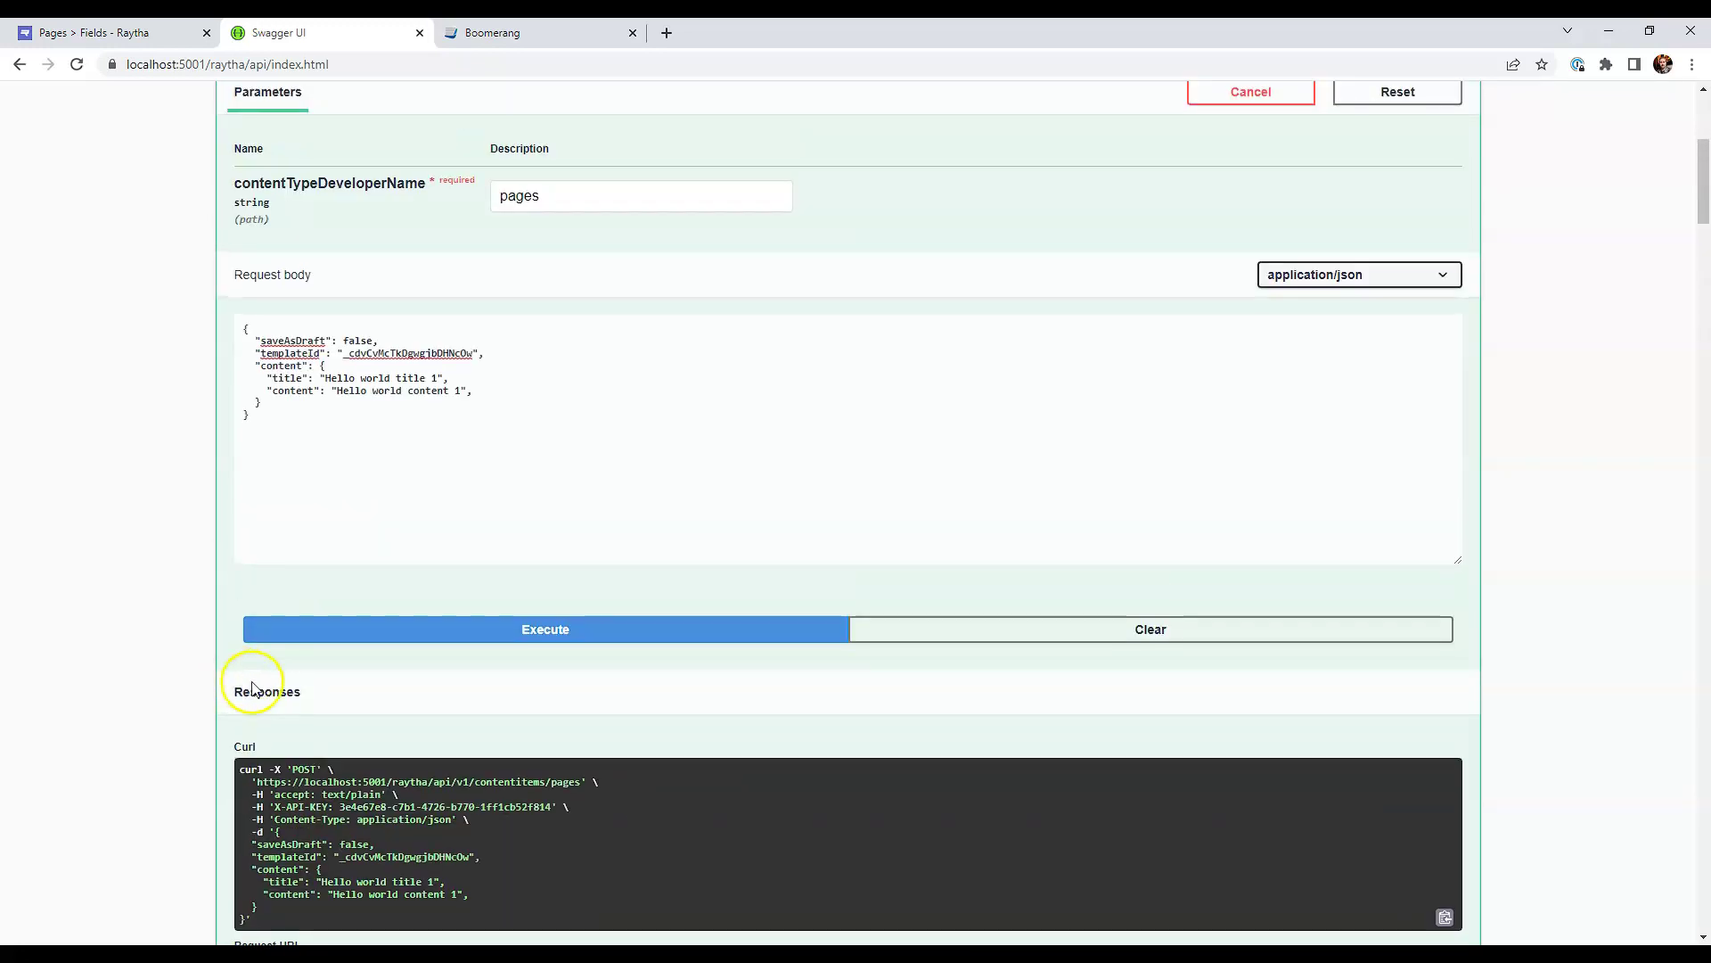
Step: Remove the trailing comma after the content value and resend, getting a 201 response
left_click(509, 392)
key("BackSpace")
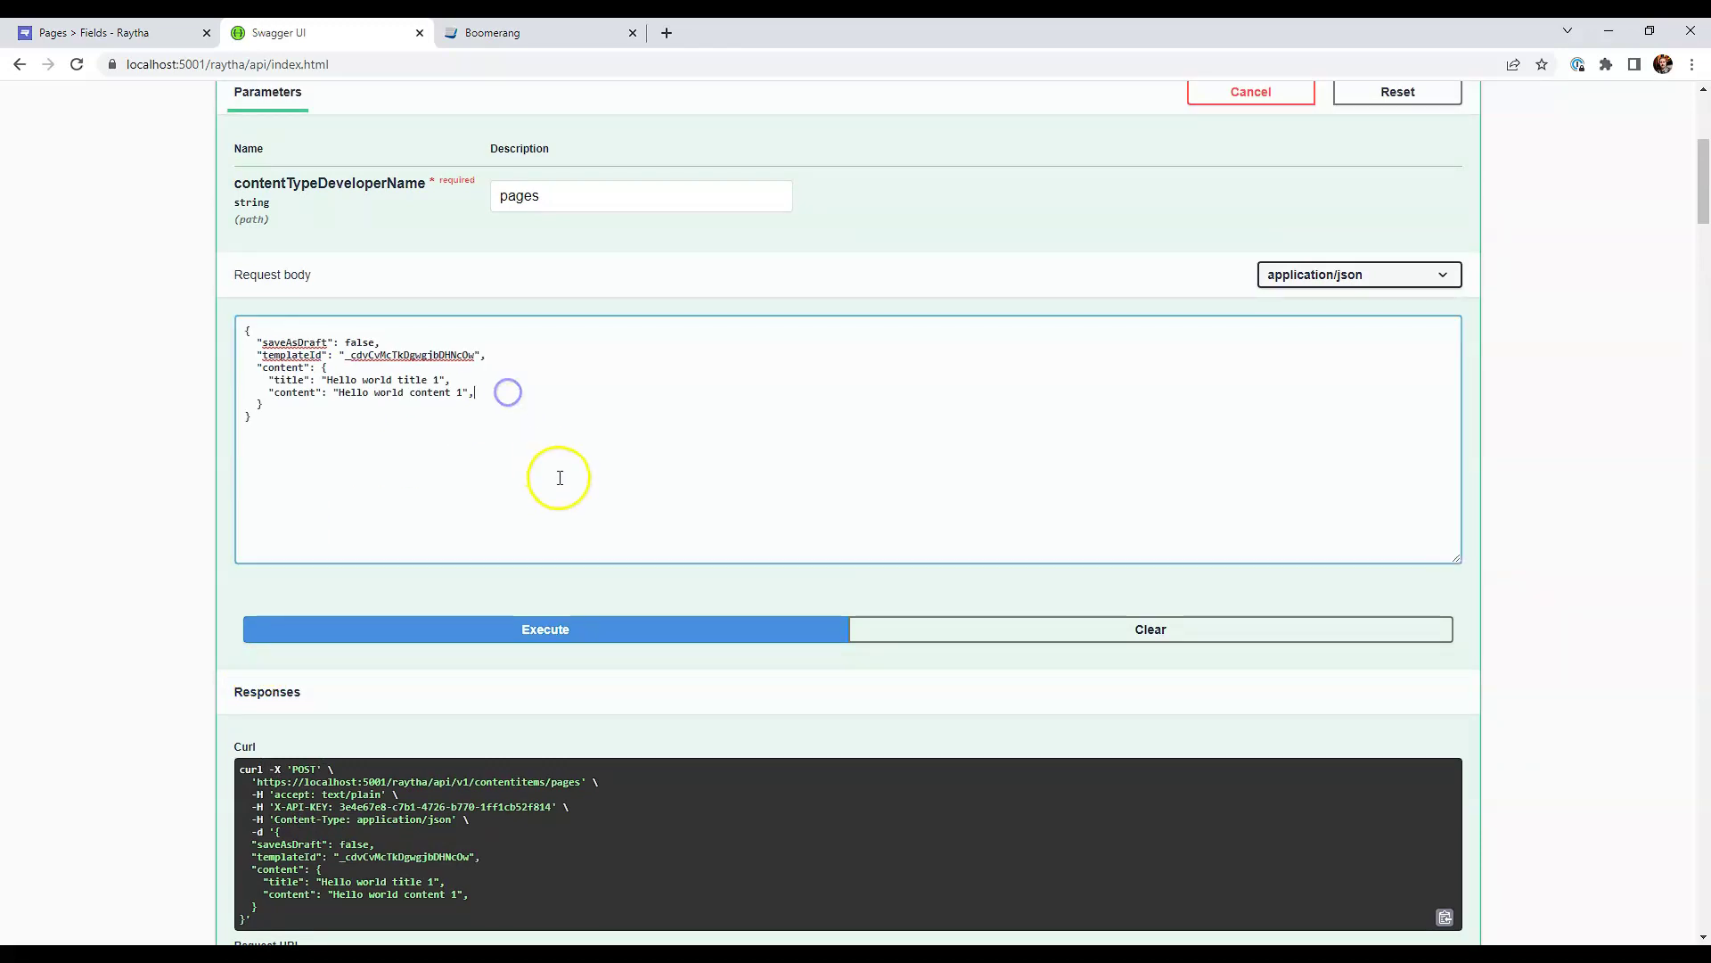
left_click(534, 630)
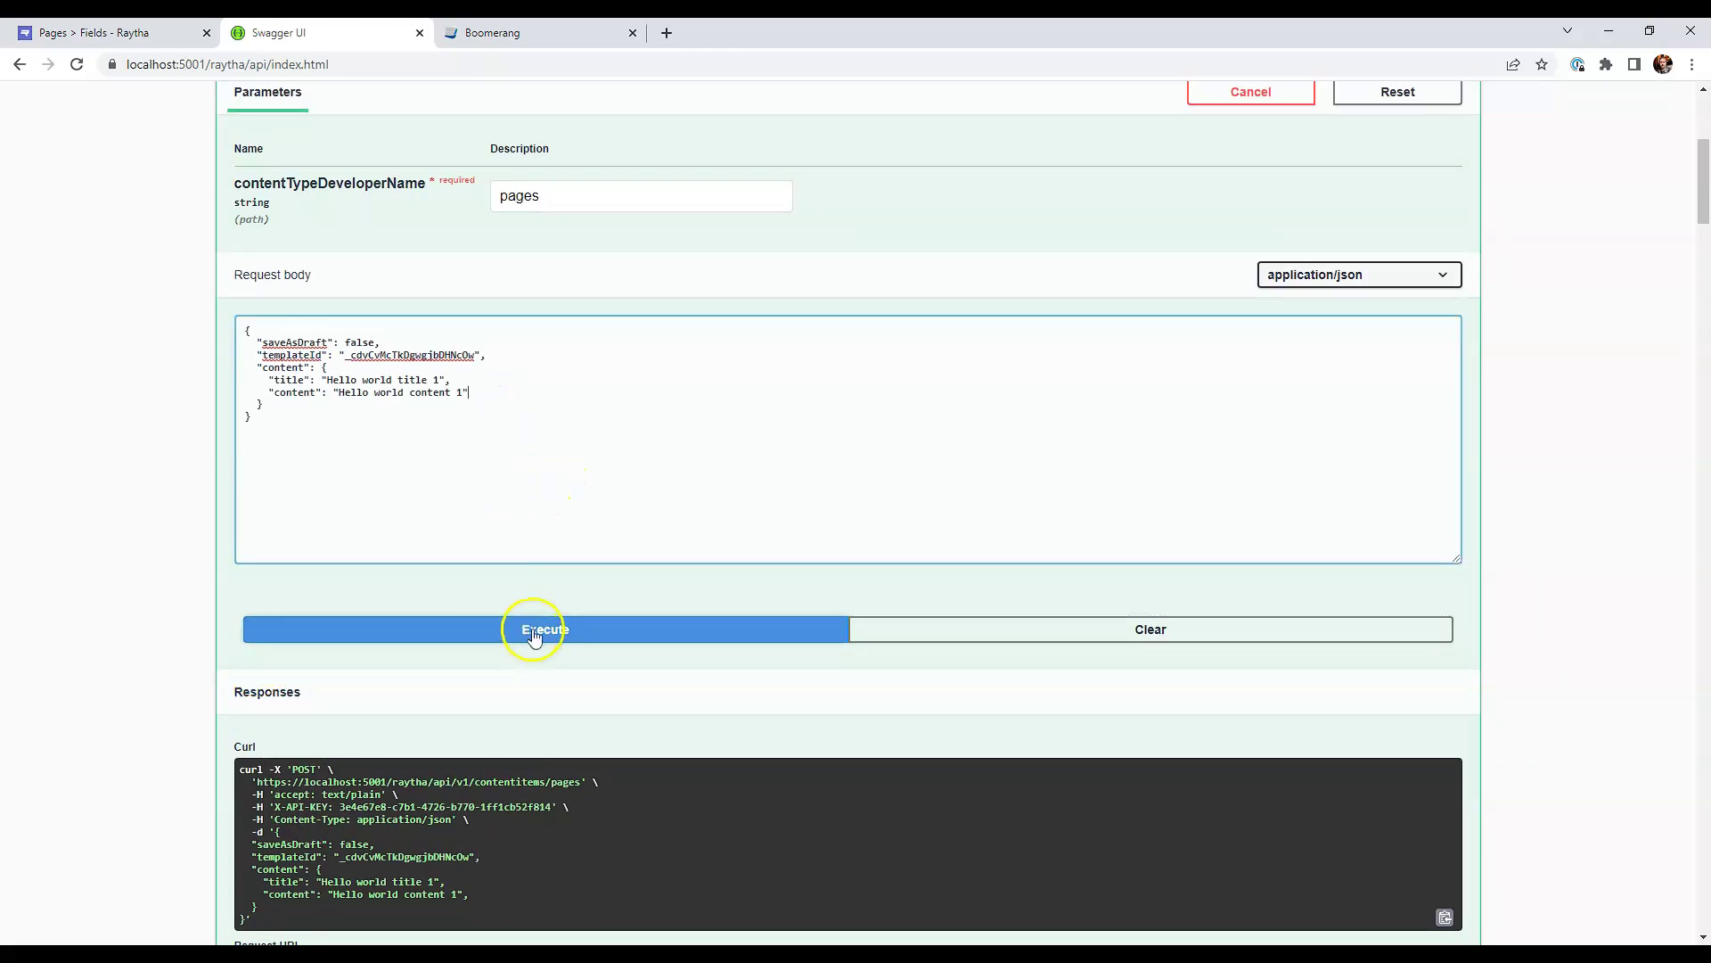
scroll(535, 635, "down", 5)
scroll(534, 635, "down", 2)
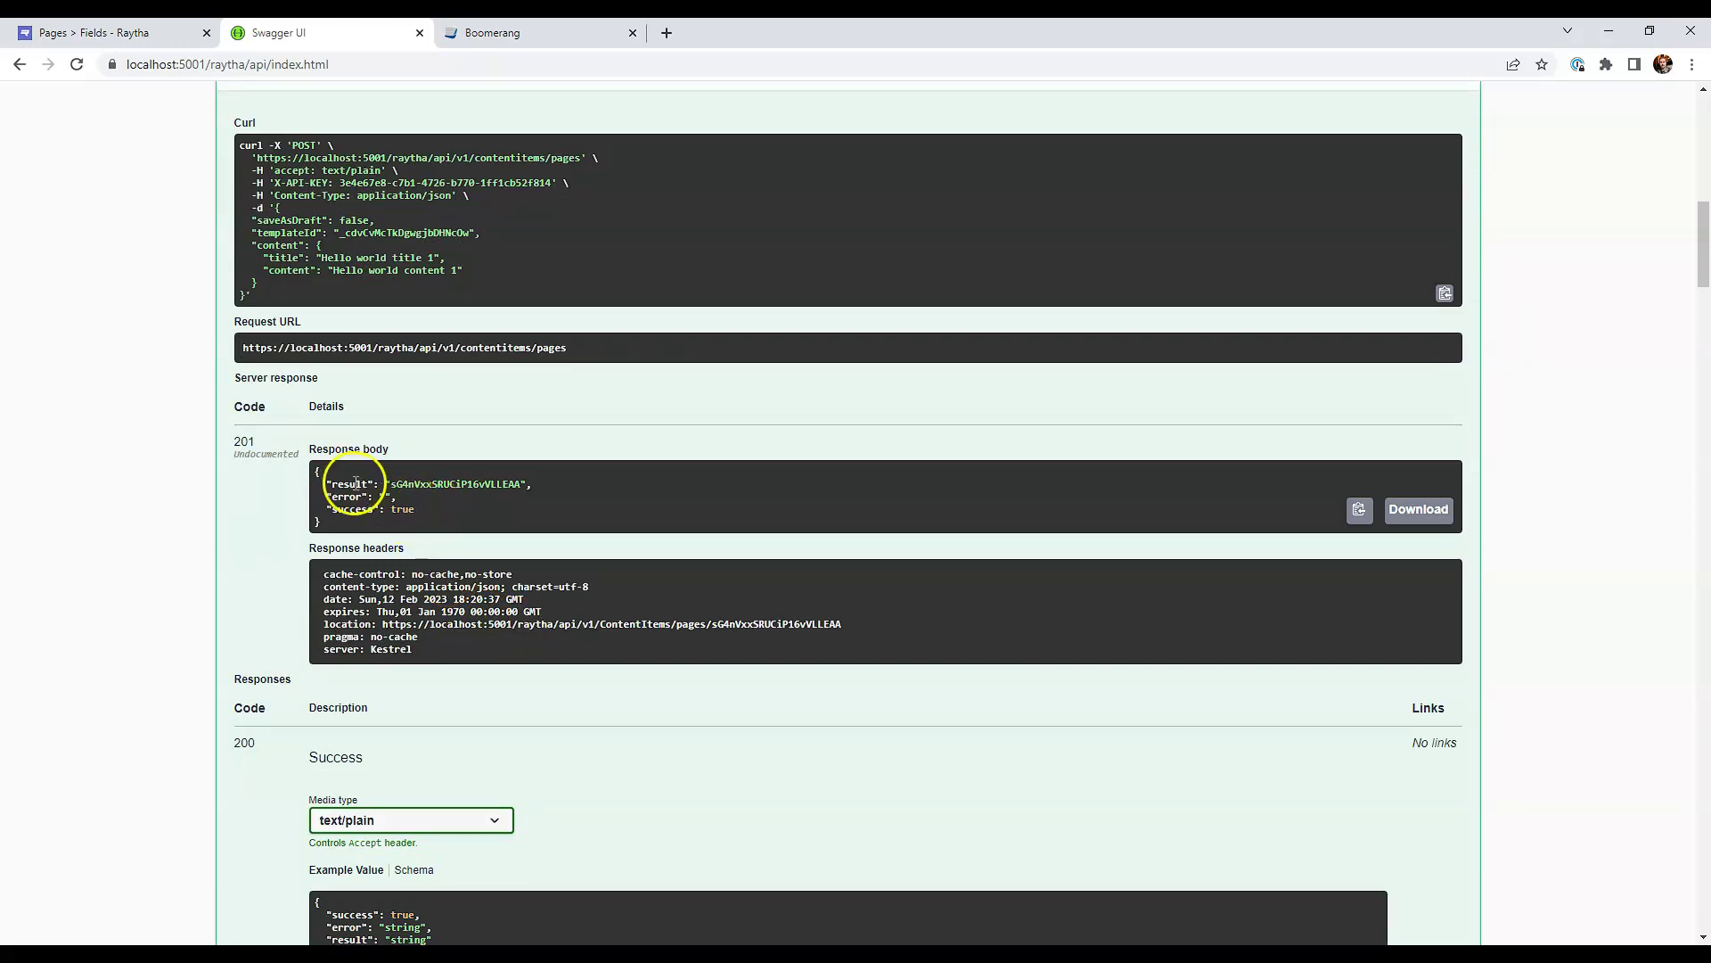
Step: Select the new content item ID in the 201 response body
left_click_drag(391, 484, 508, 490)
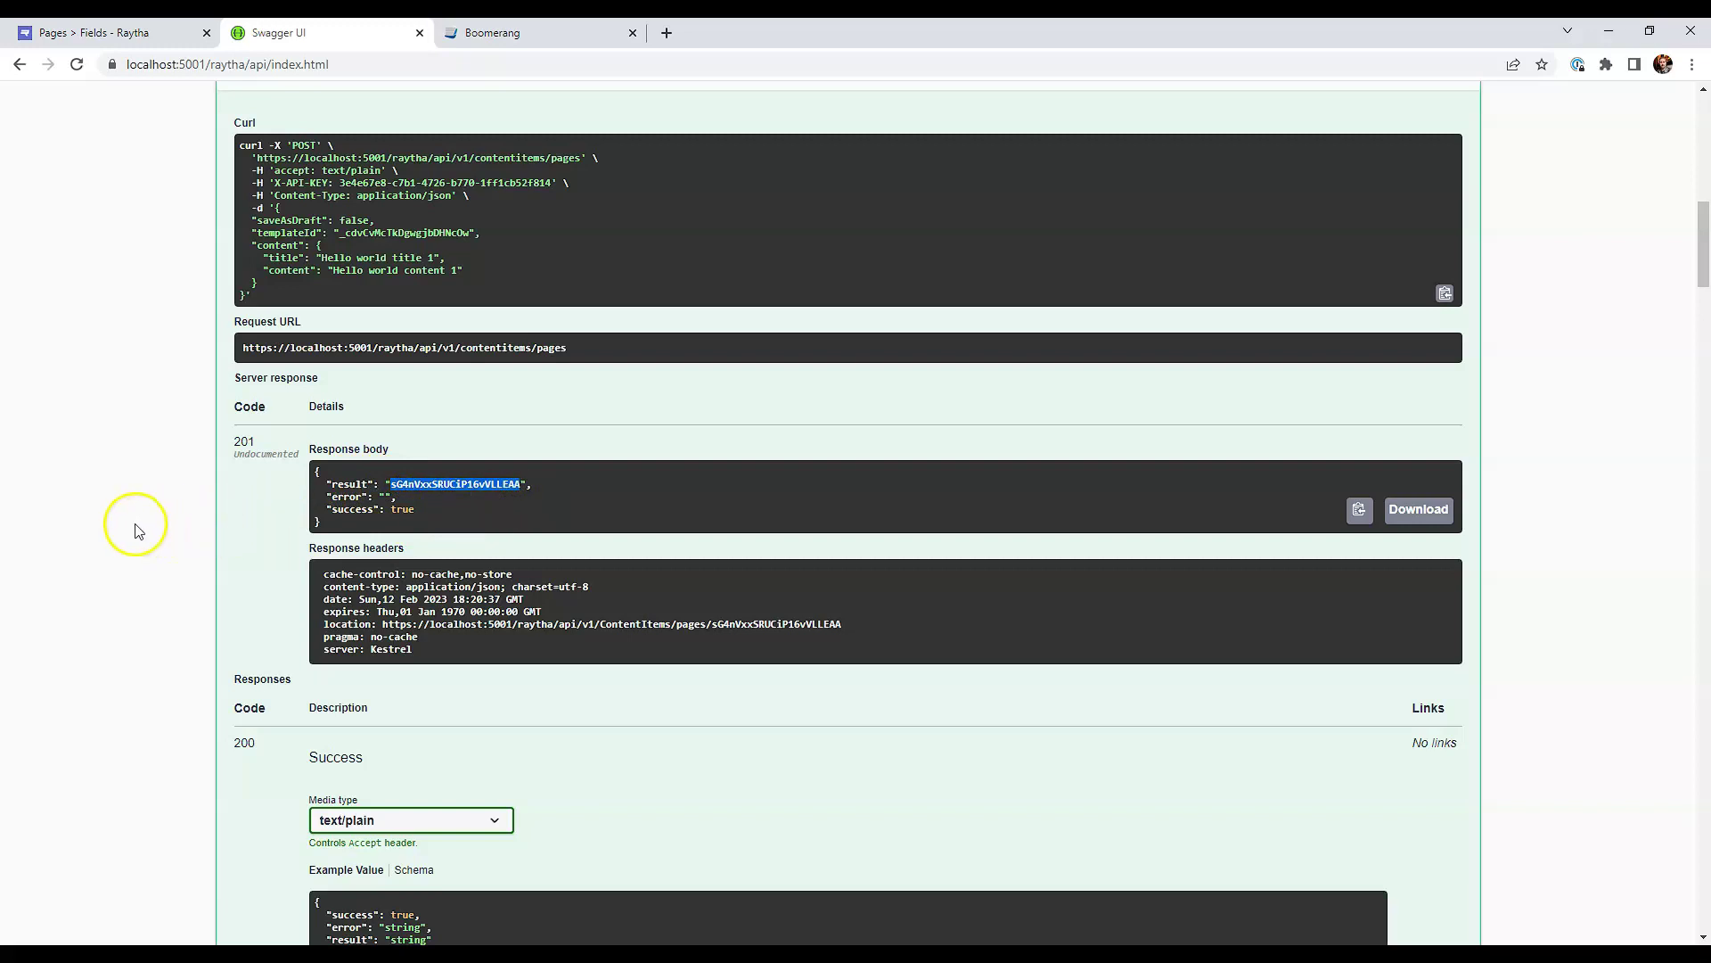
scroll(138, 531, "up", 2)
scroll(139, 531, "up", 9)
scroll(511, 485, "down", 1)
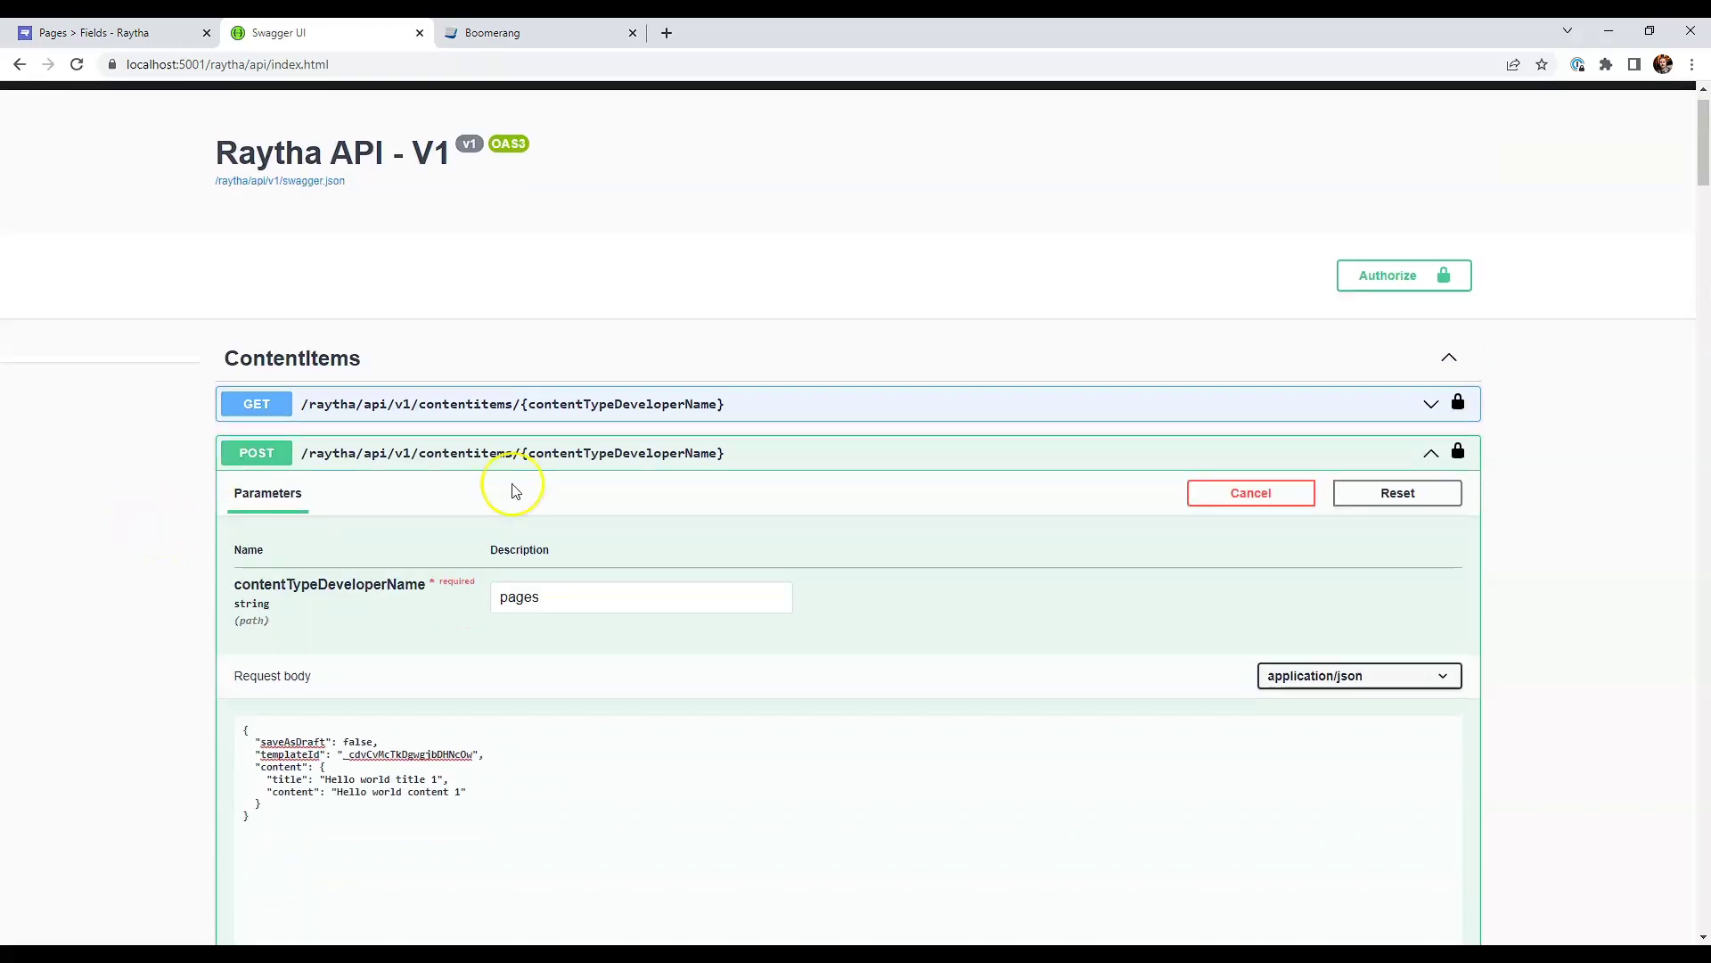
Step: Fill GET /contentitems/{contentTypeDeveloperName}/{contentItemId} with 'pages' and the copied item ID
left_click(813, 408)
scroll(639, 490, "down", 3)
scroll(650, 459, "up", 2)
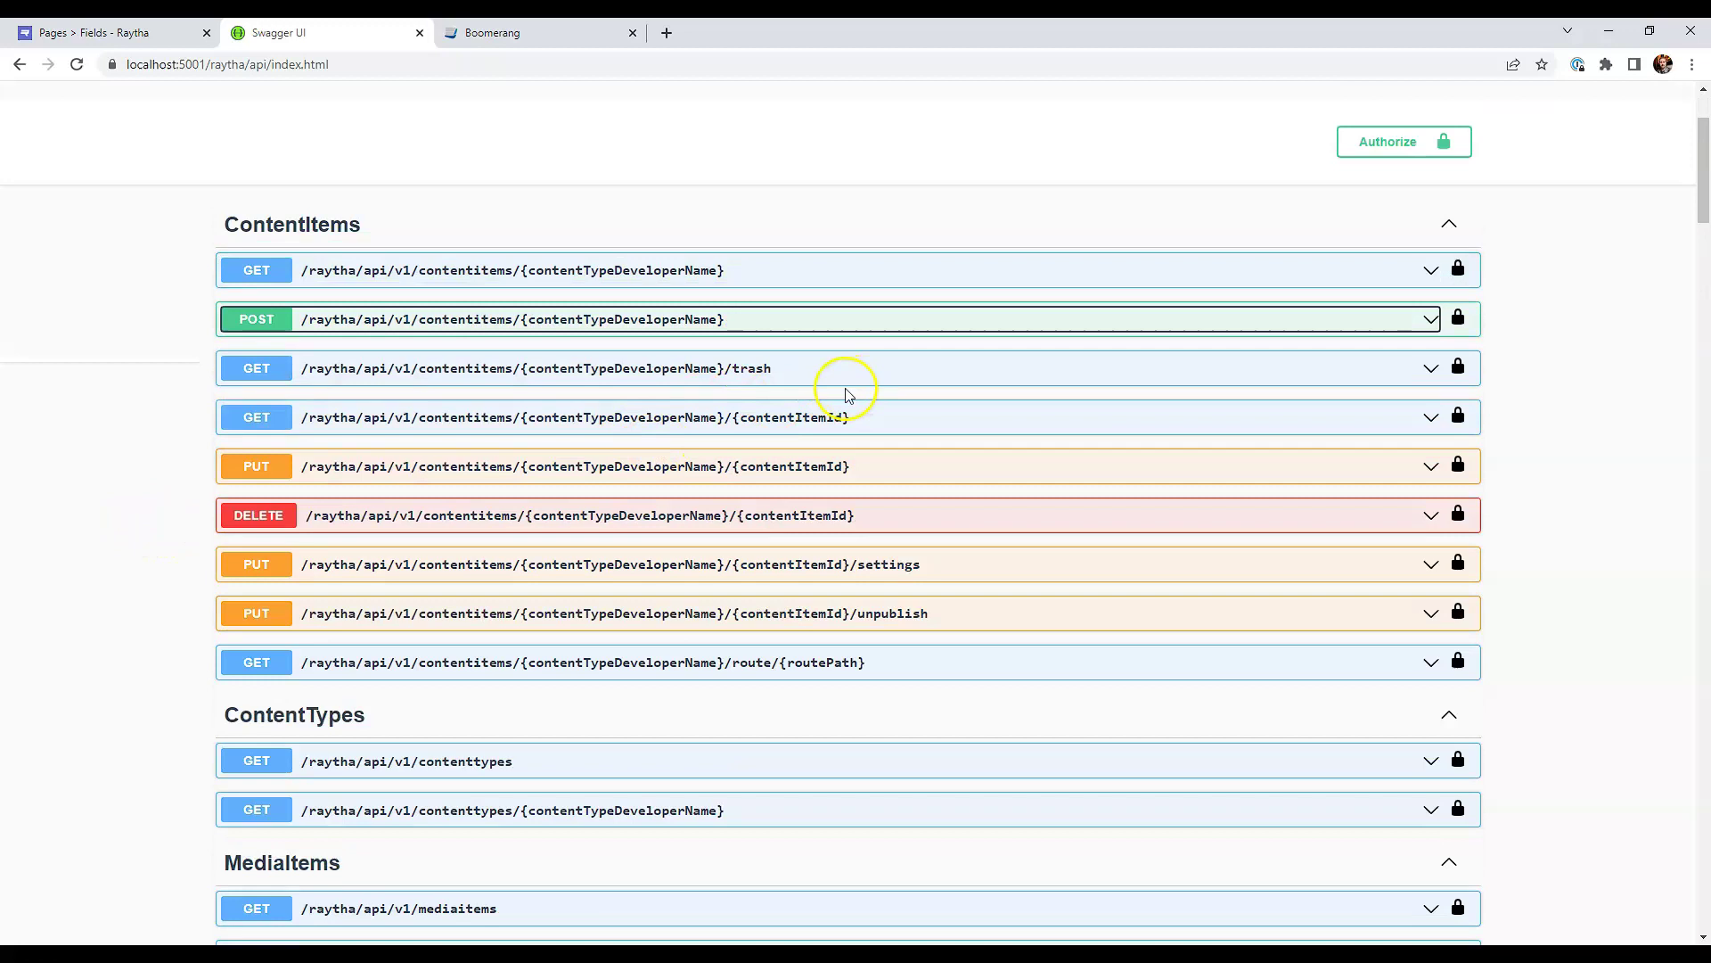
left_click(903, 419)
left_click(1413, 457)
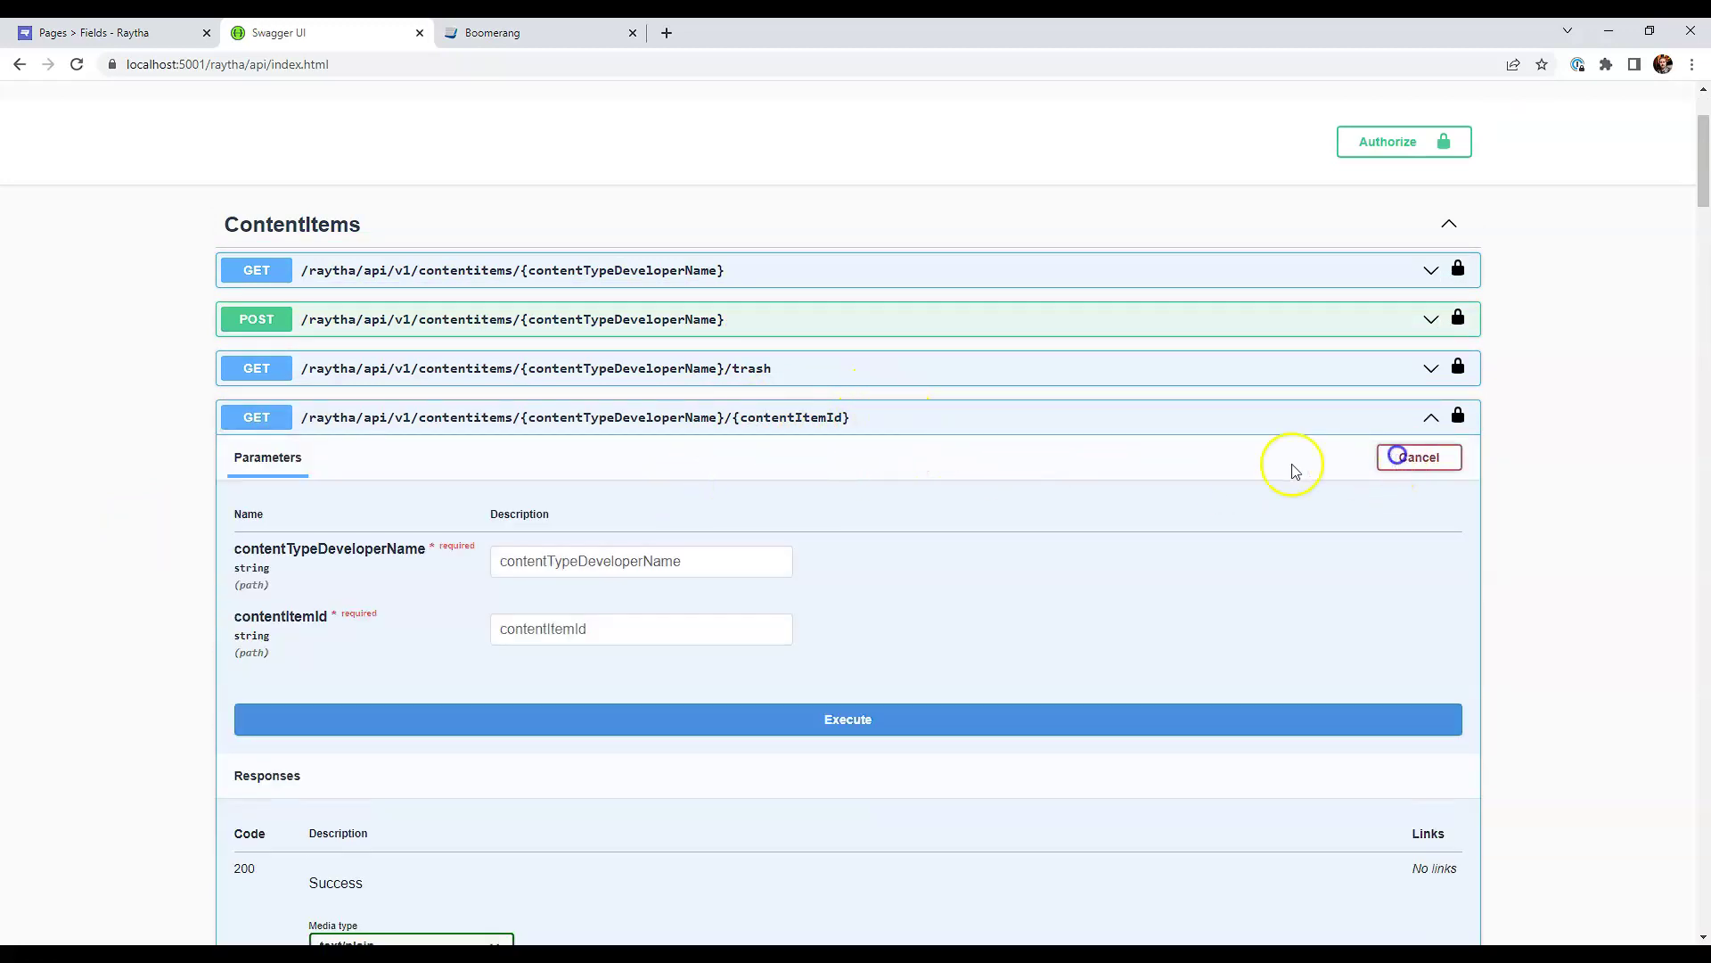
left_click(673, 562)
type("pa")
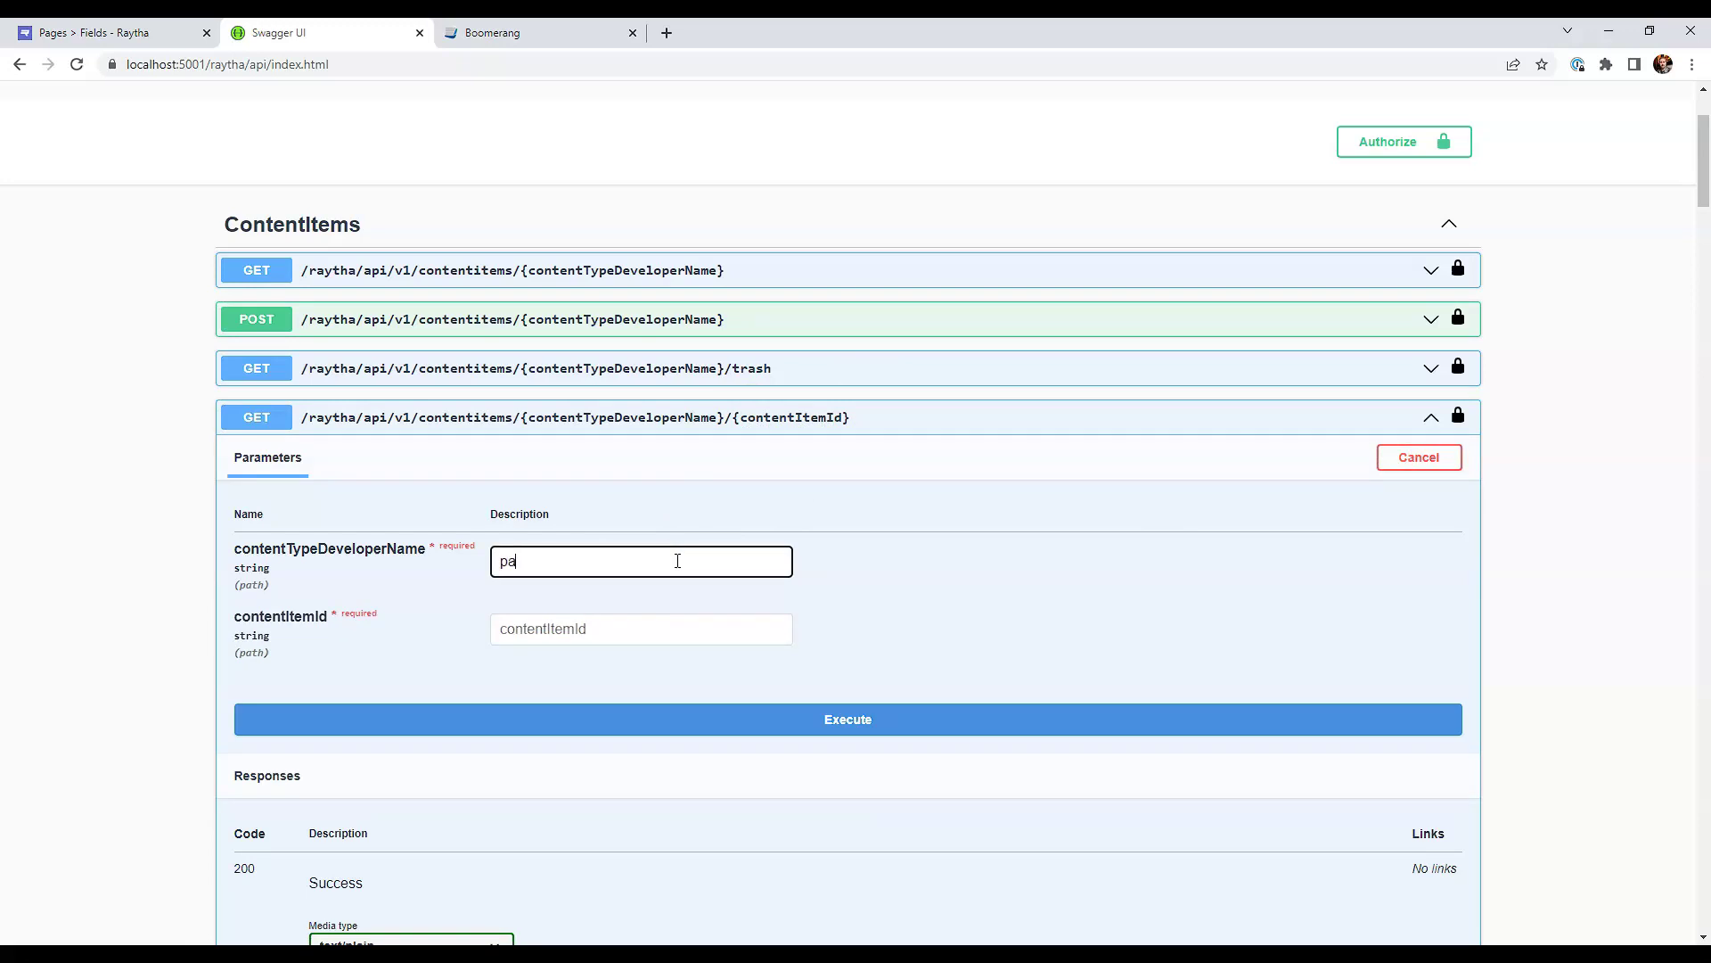
type("ges")
left_click(635, 626)
type("sG4nVxxSRUCiP16vVLLEAA")
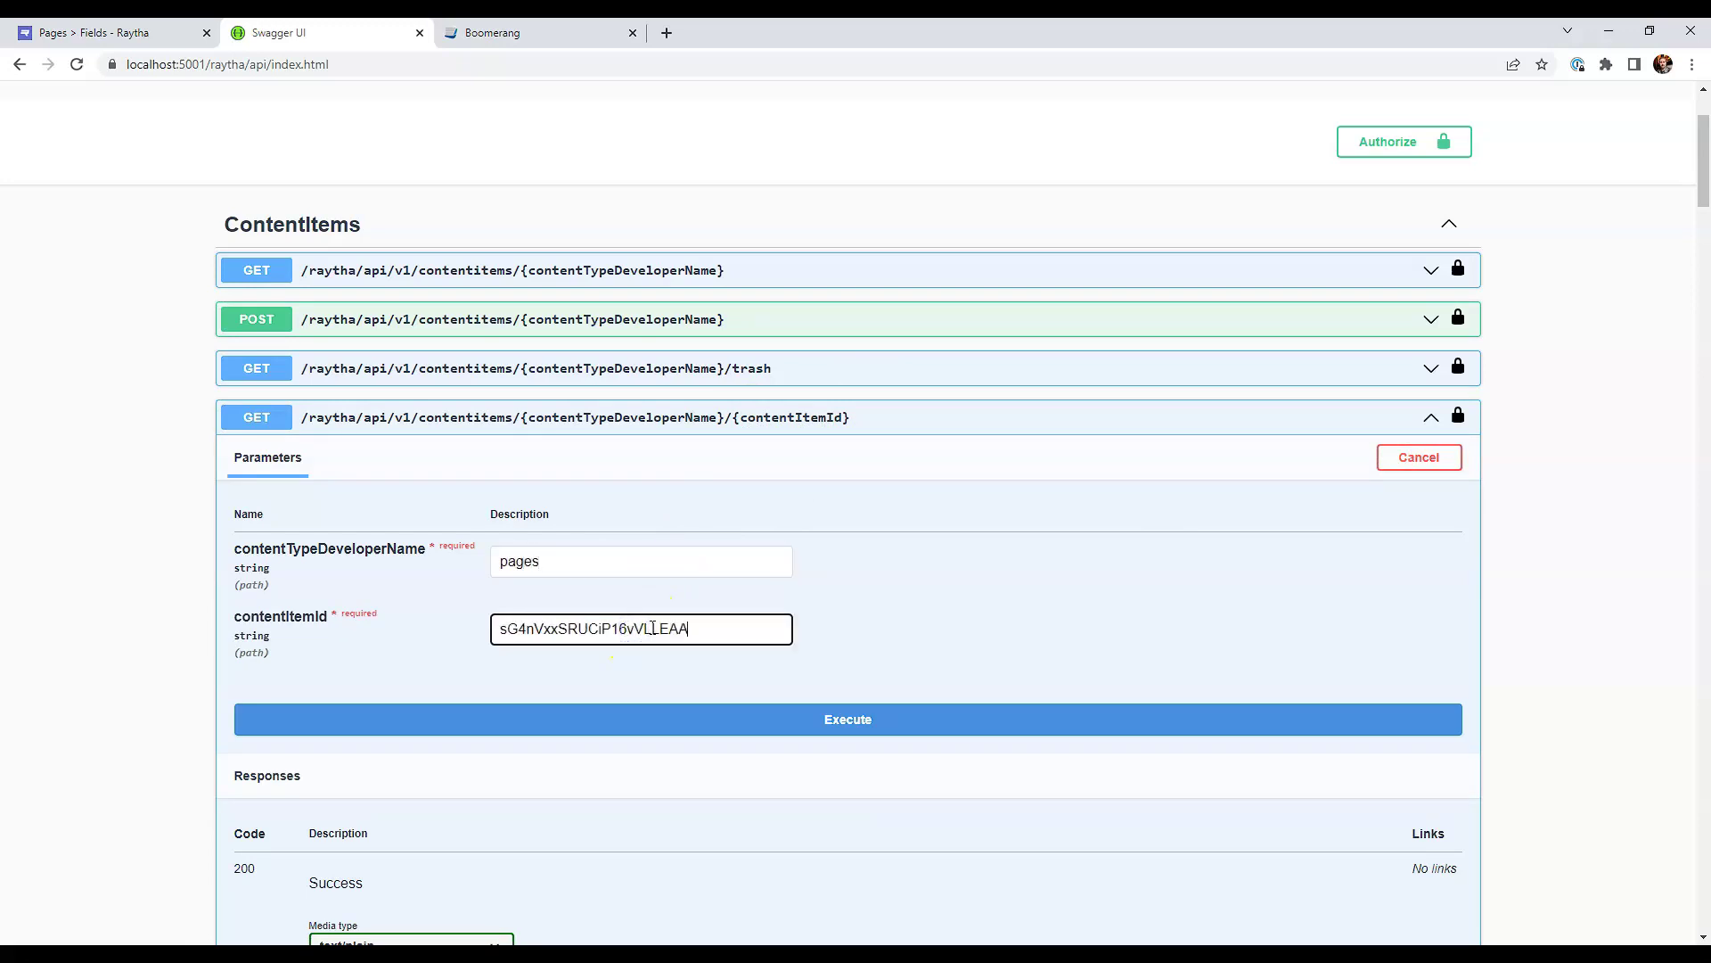
Step: Execute the fetch and review the 200 response showing published 'Hello world title 1'
left_click(822, 720)
scroll(788, 735, "down", 4)
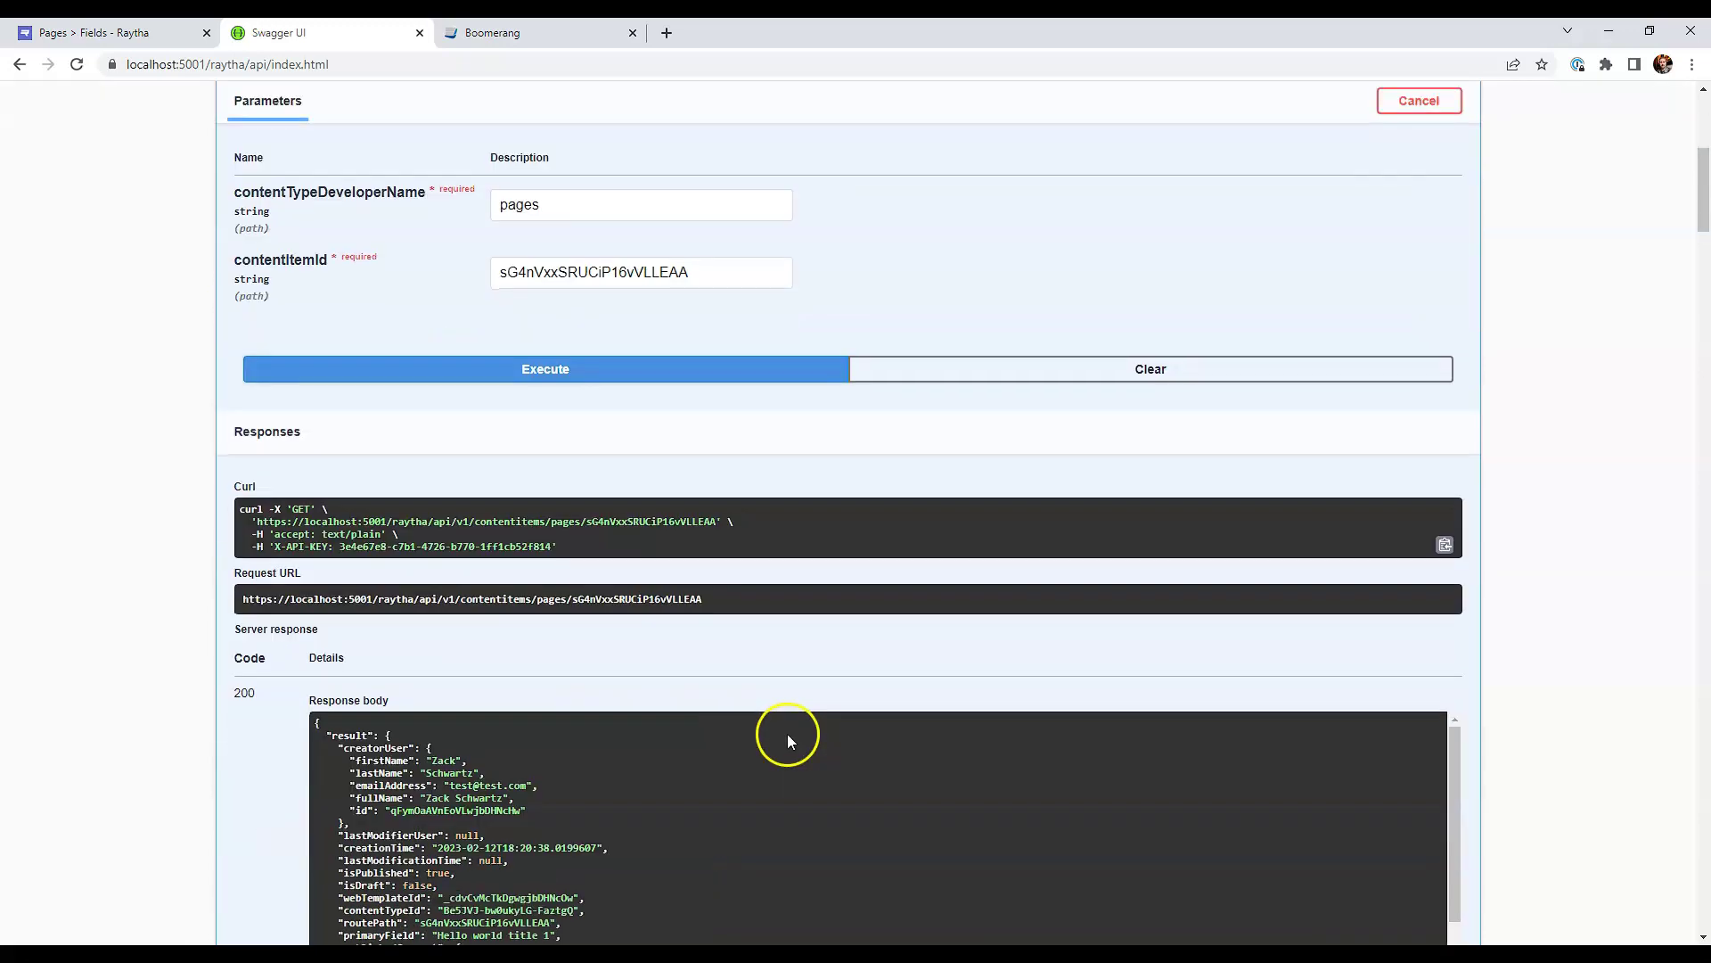
scroll(788, 734, "down", 10)
scroll(705, 686, "up", 8)
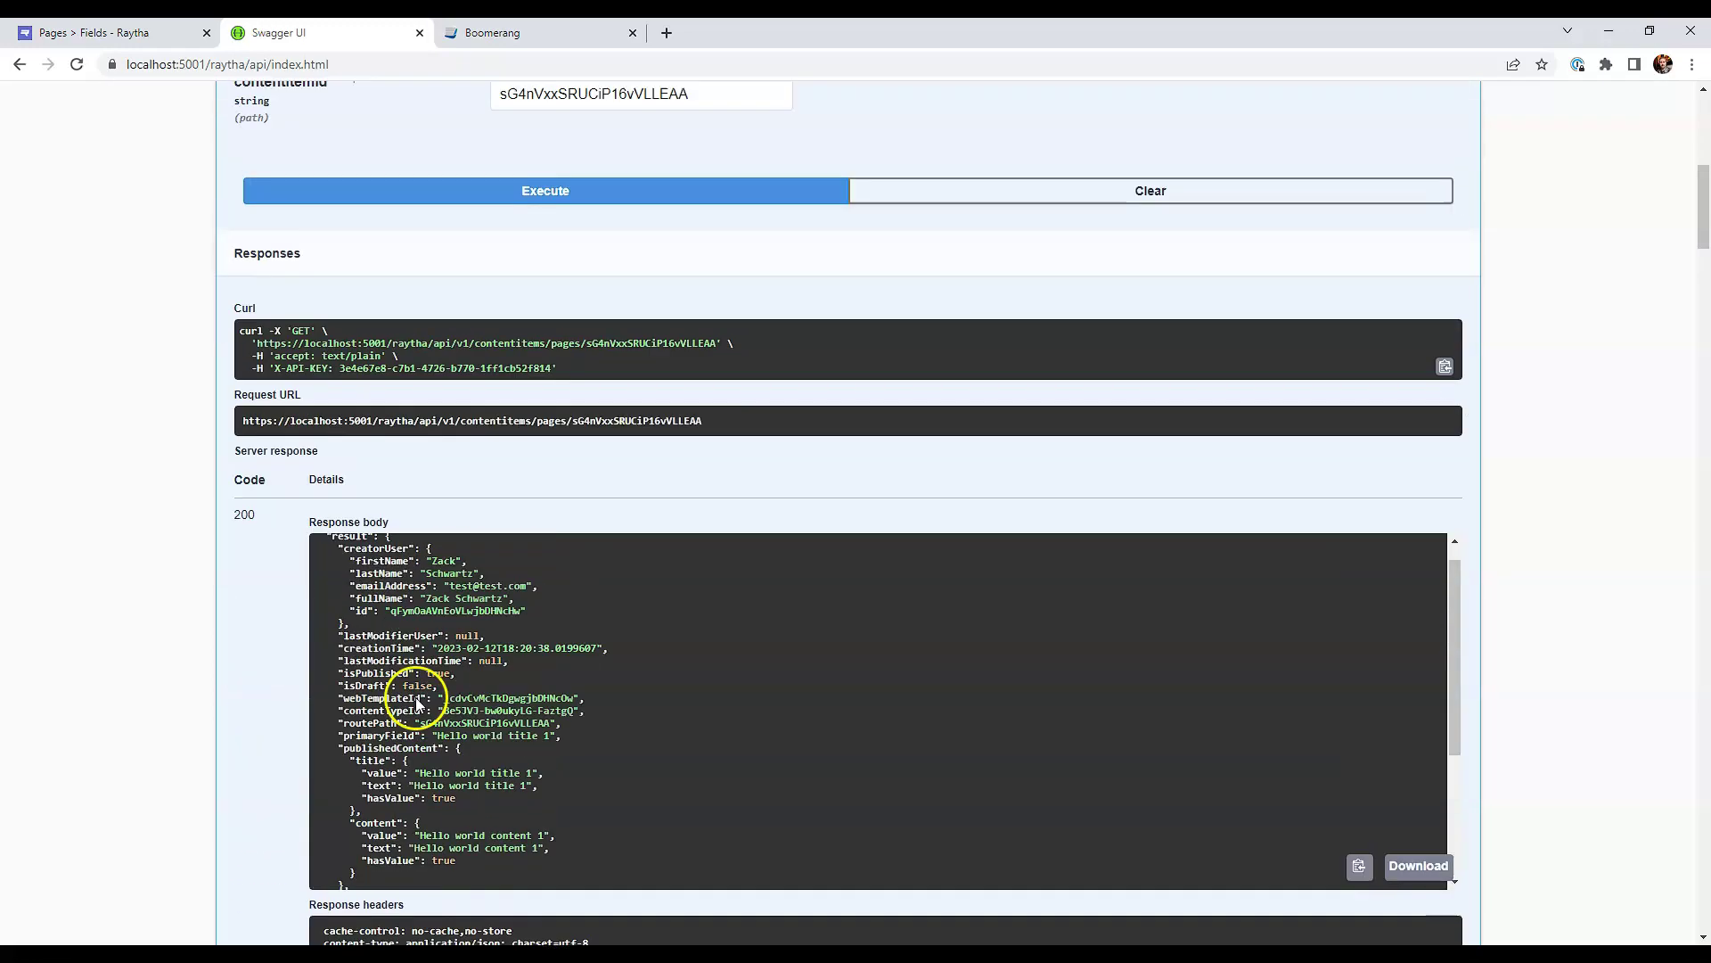
scroll(416, 703, "up", 1)
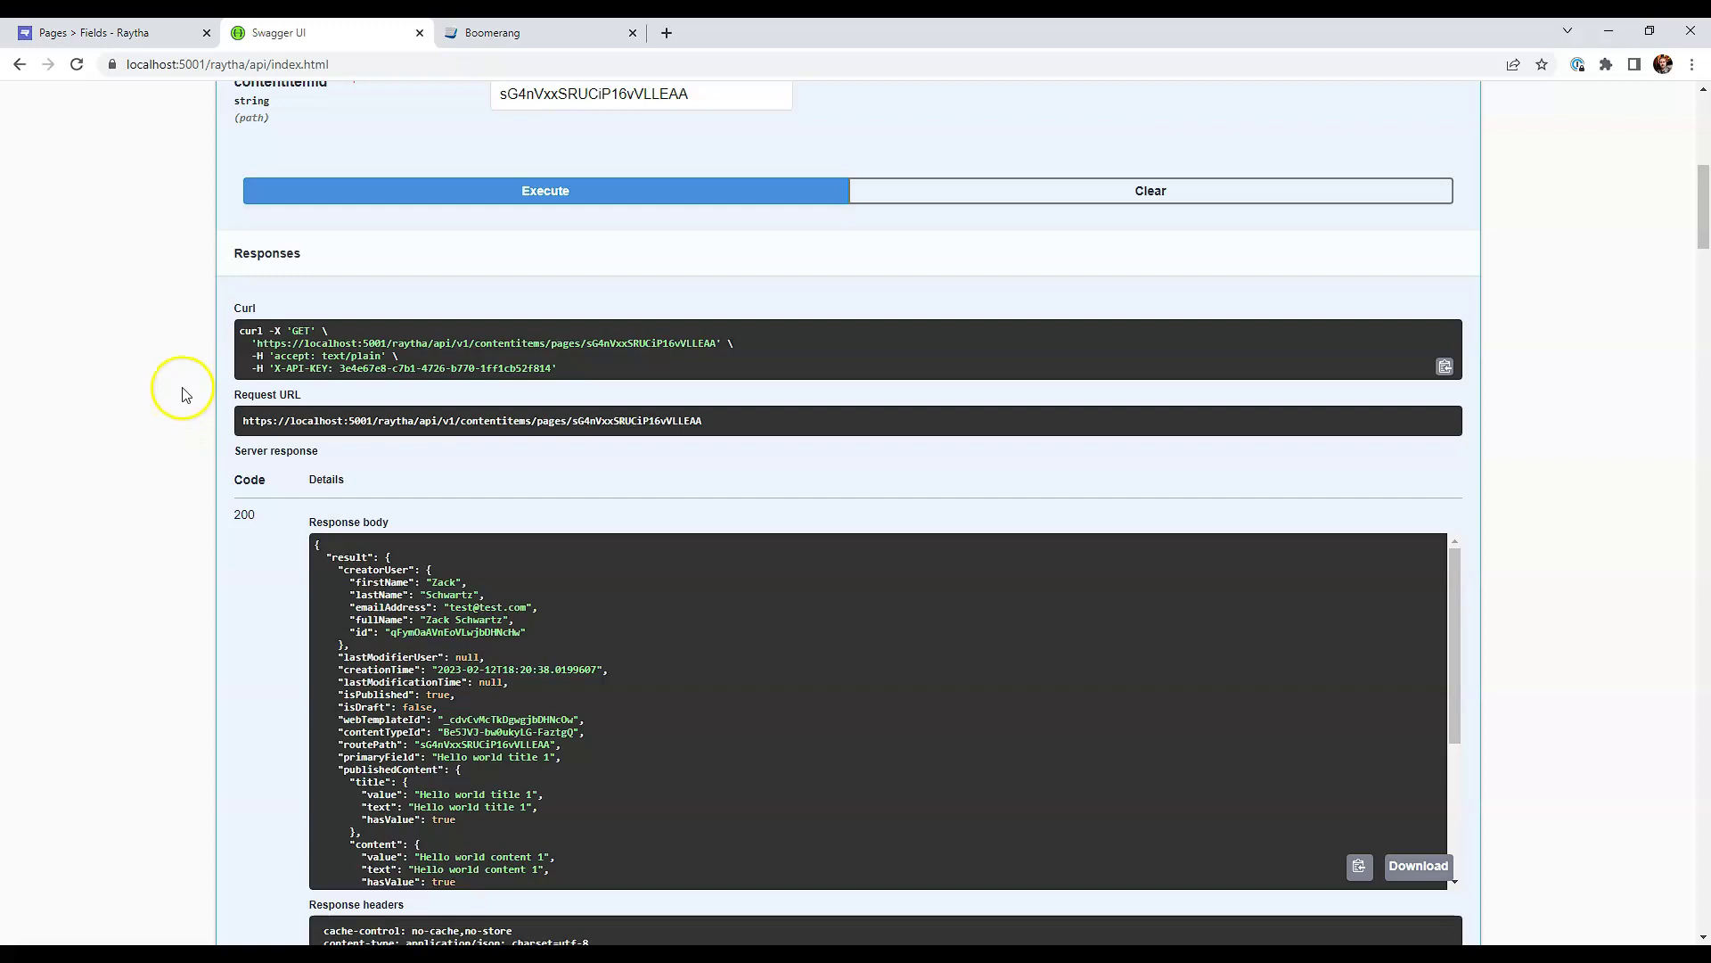
Step: In the Raytha admin Pages list, open 'Hello world title 1' for editing
left_click(114, 38)
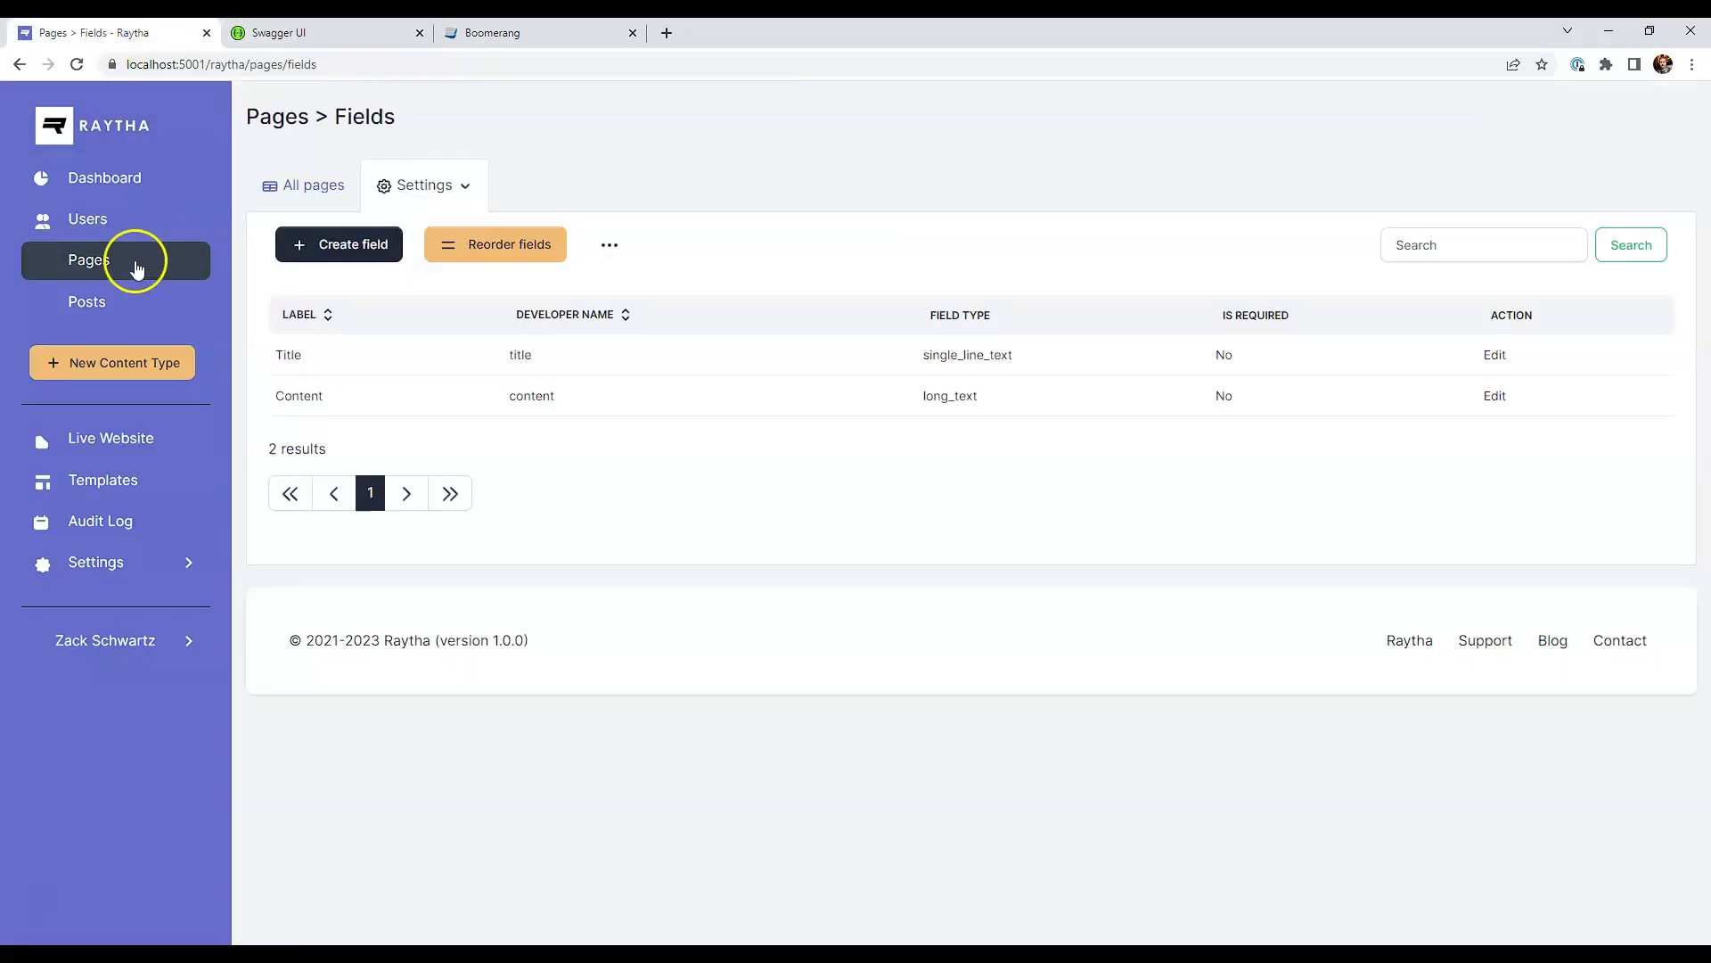
left_click(150, 261)
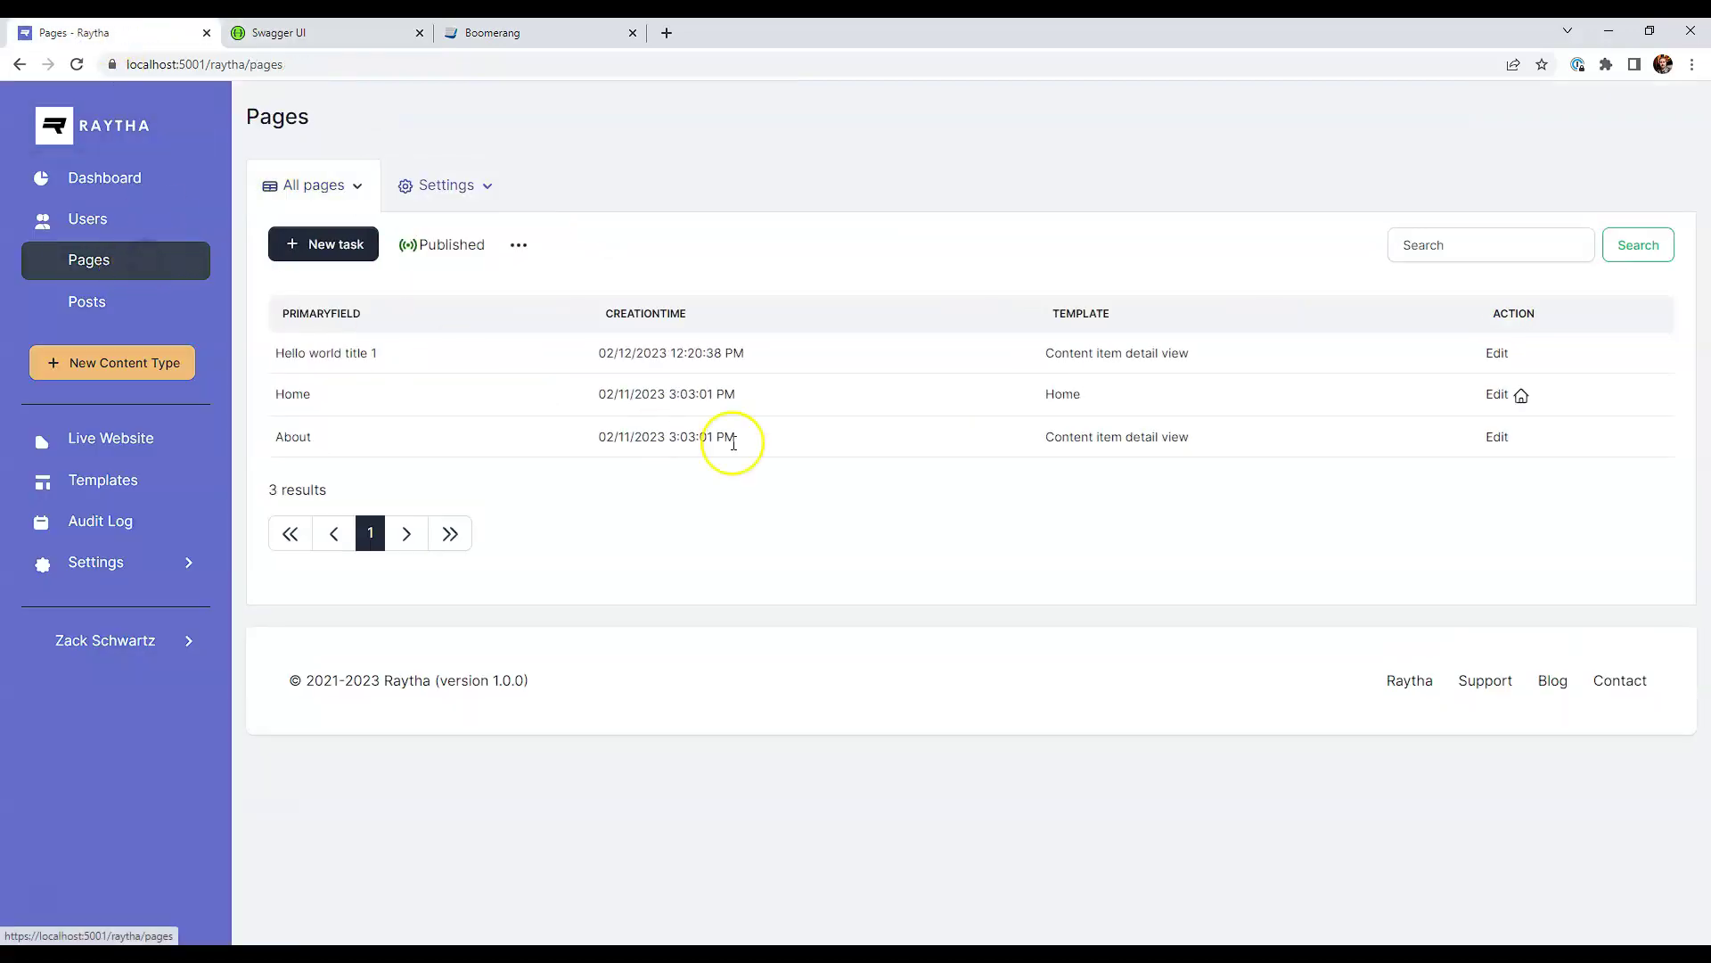
left_click(1499, 354)
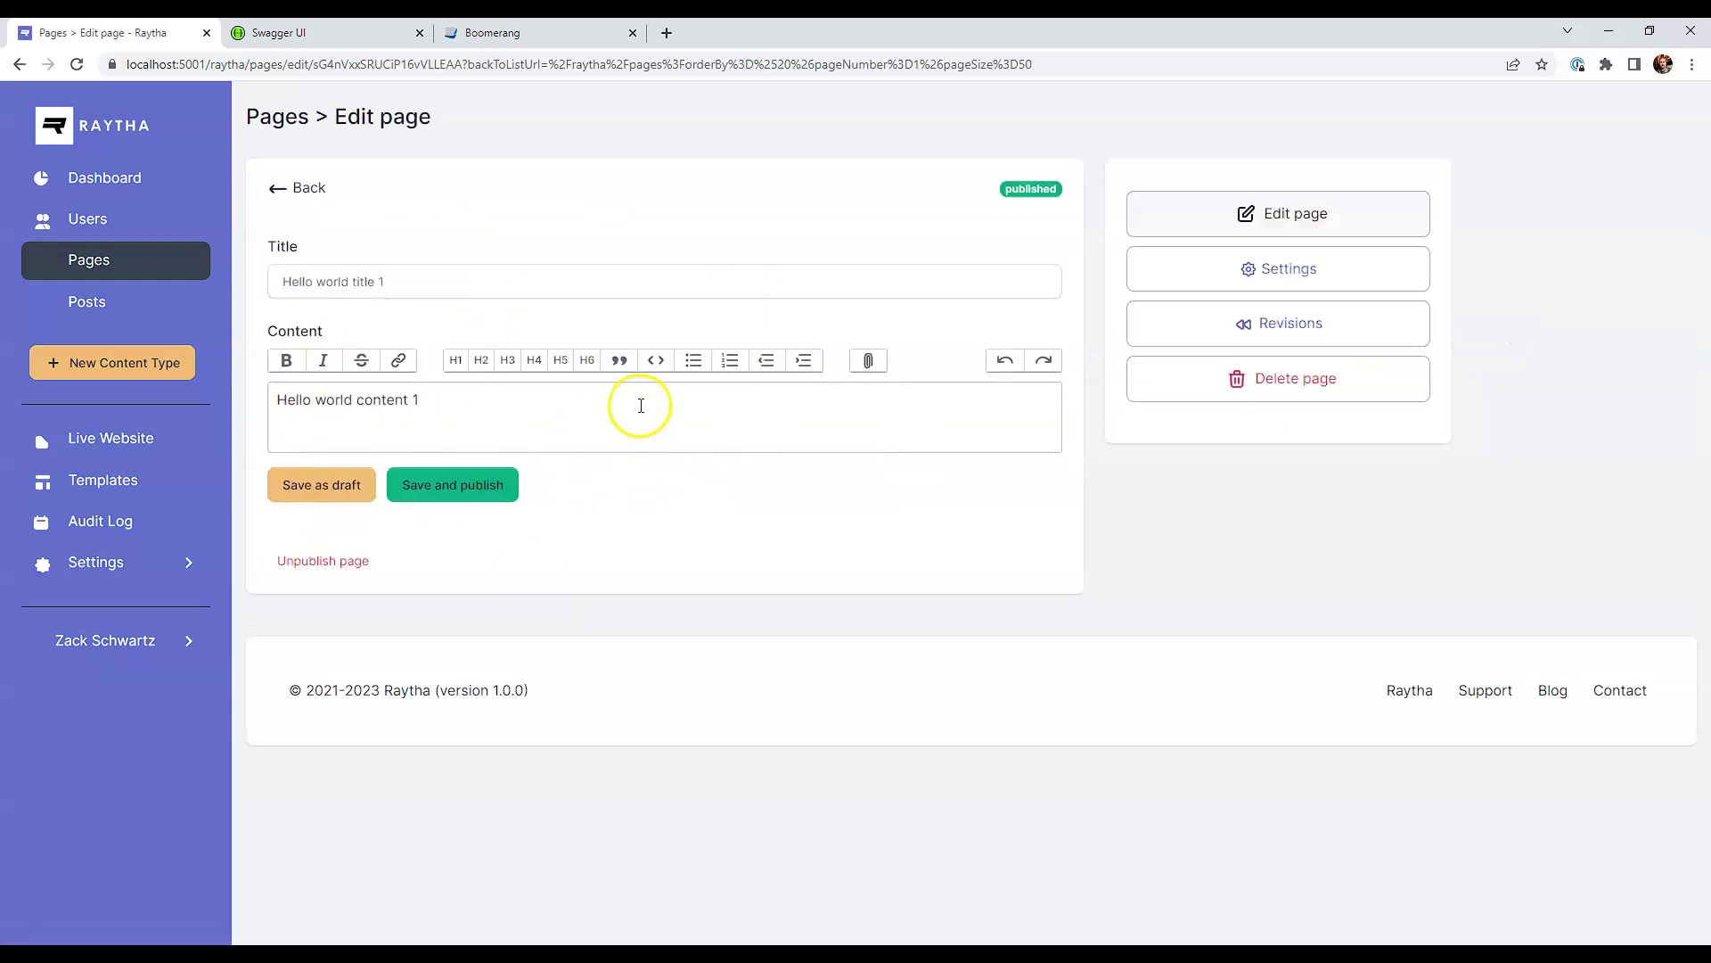
Step: Re-expand the GET {contentItemId} endpoint to review its 200 response, then move to Boomerang
key("ctrl+Tab")
scroll(411, 539, "up", 1)
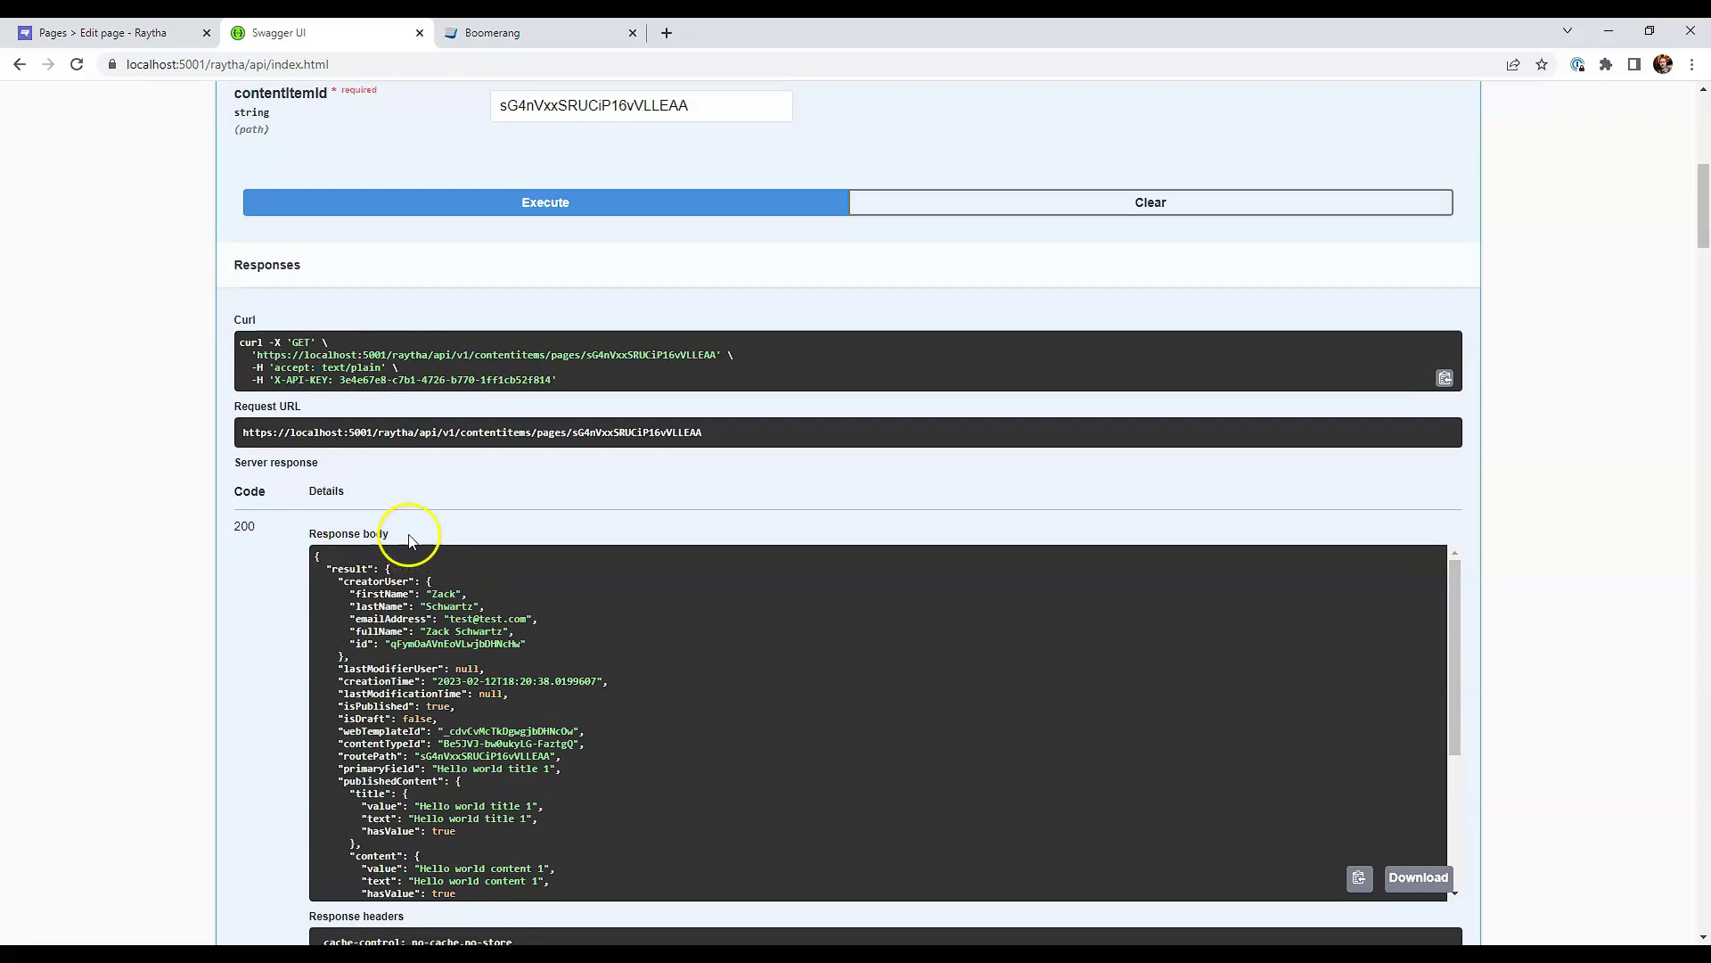
scroll(410, 539, "up", 5)
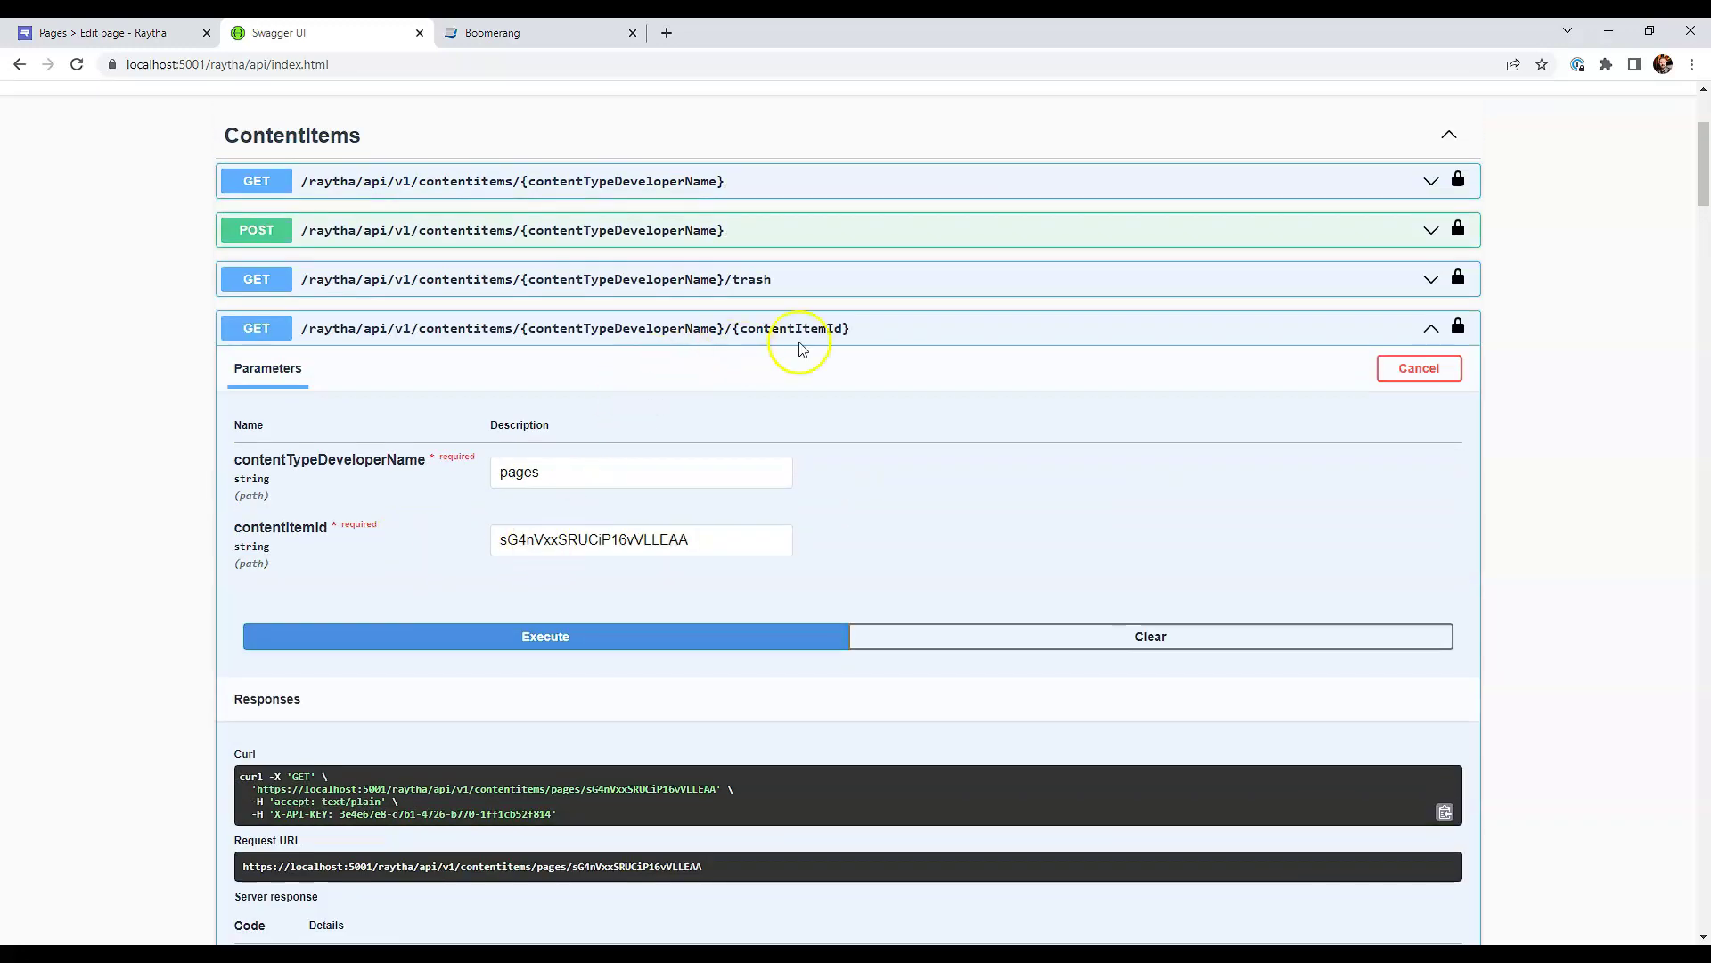
left_click(878, 331)
left_click(886, 330)
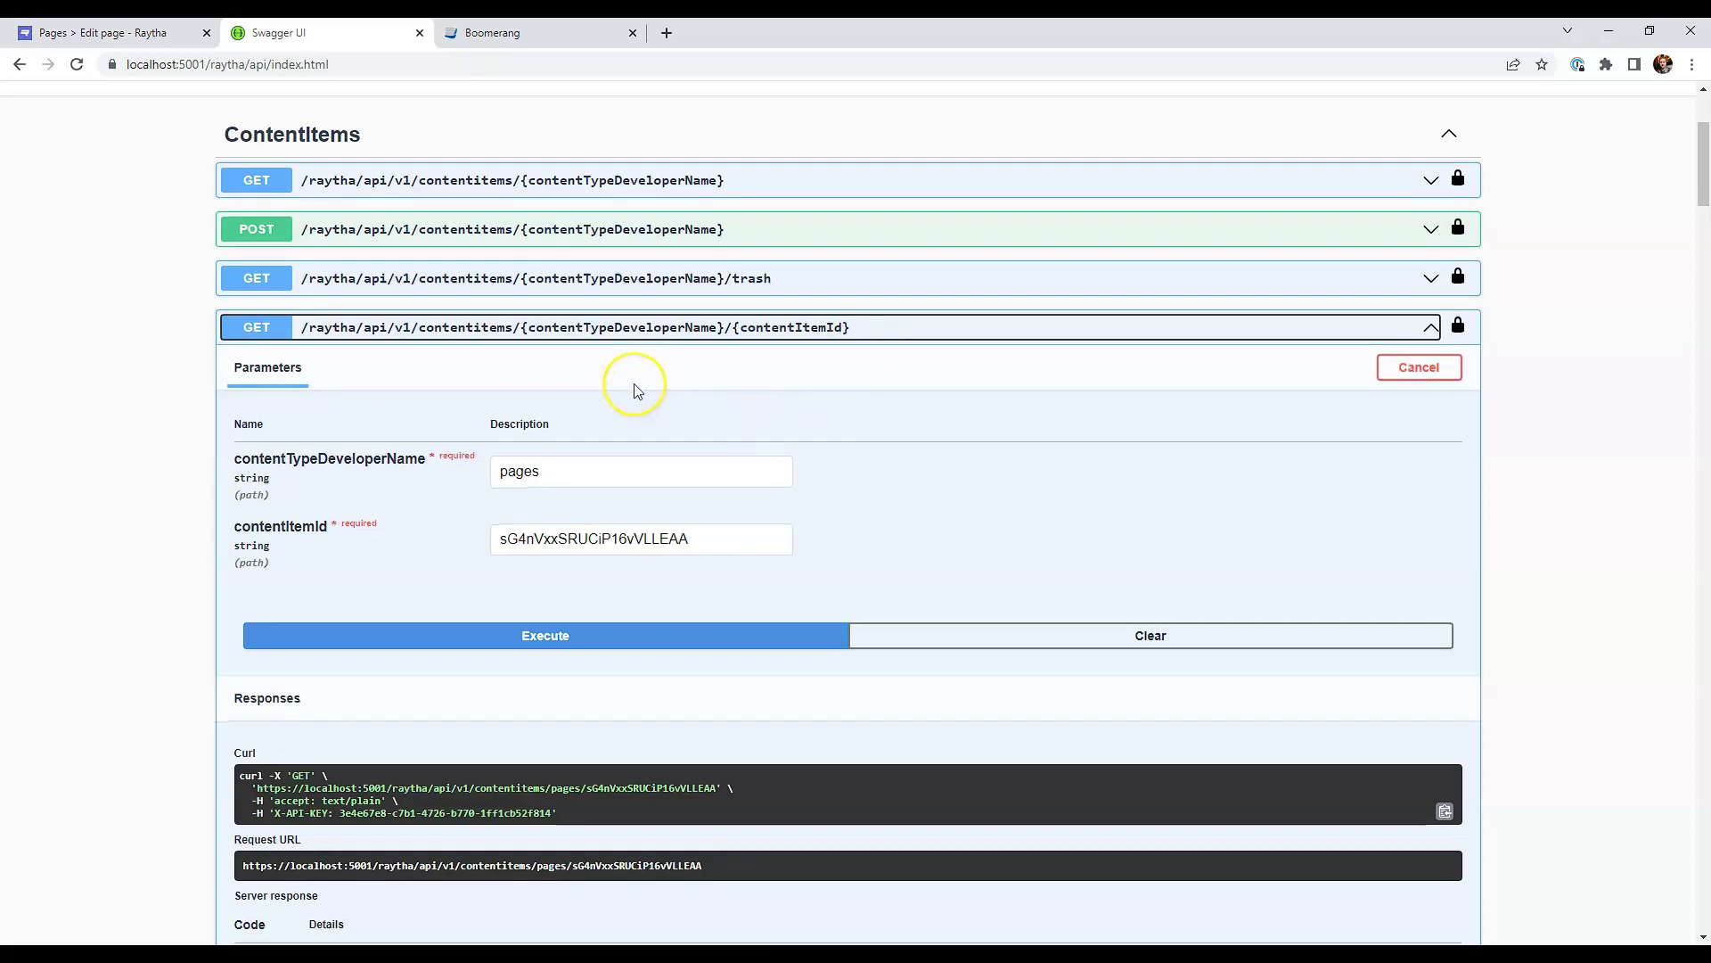
scroll(633, 392, "down", 2)
scroll(635, 383, "down", 2)
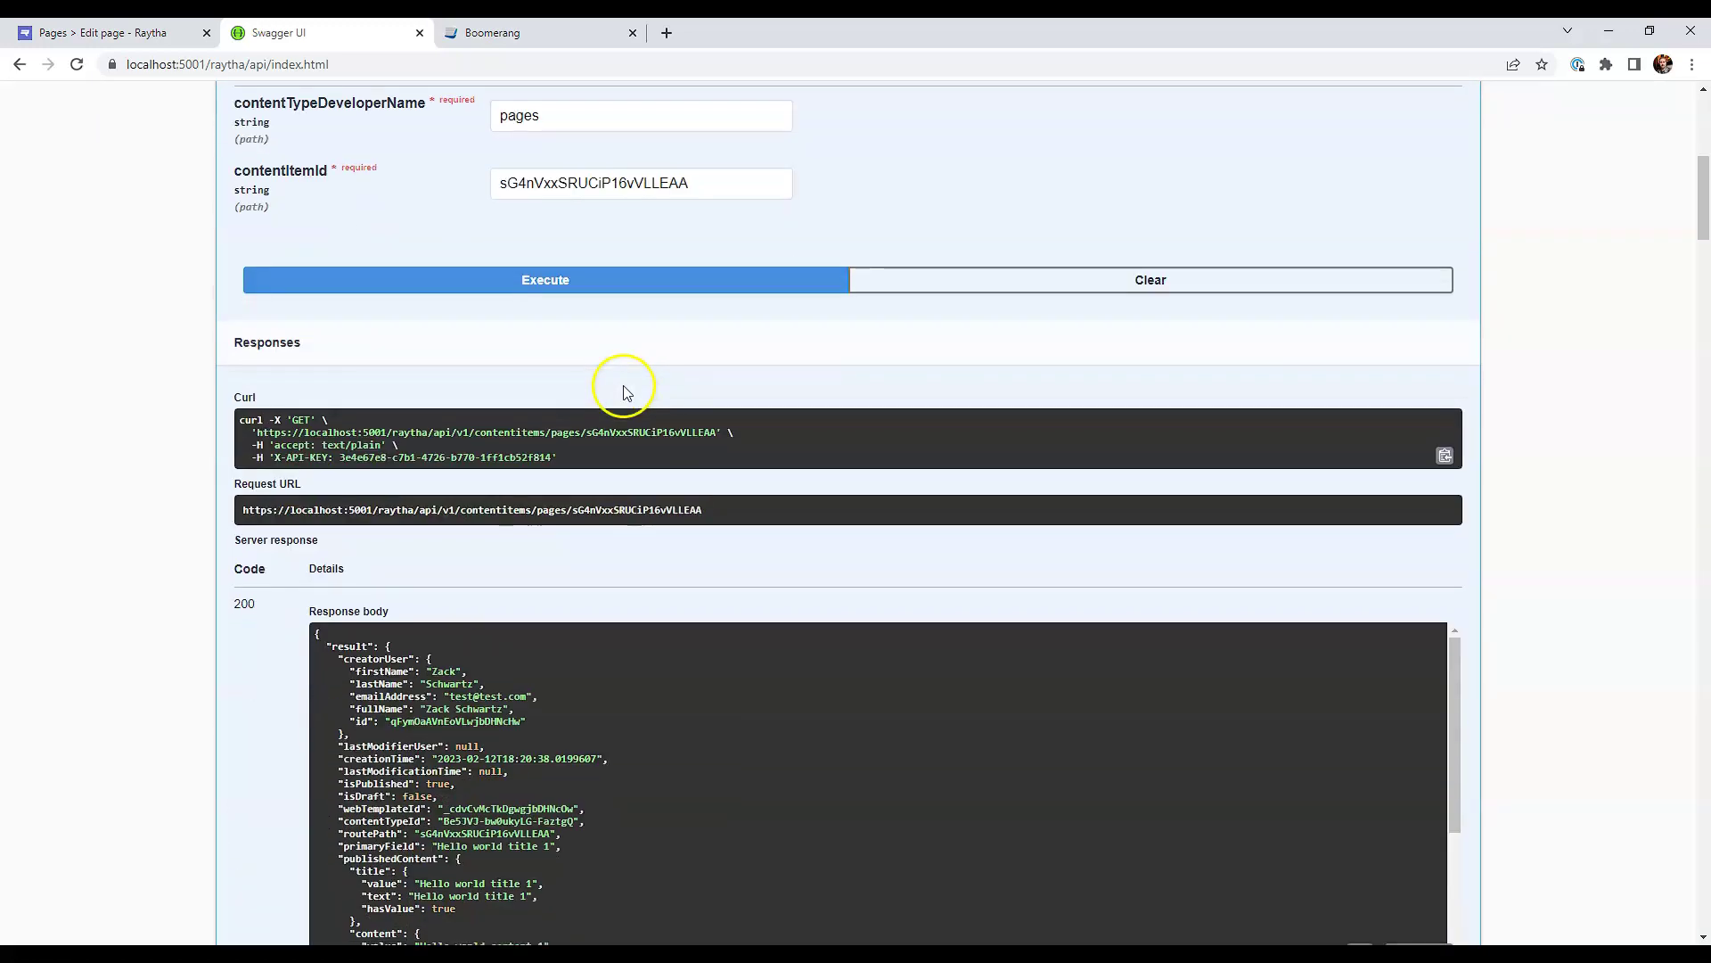
left_click(508, 33)
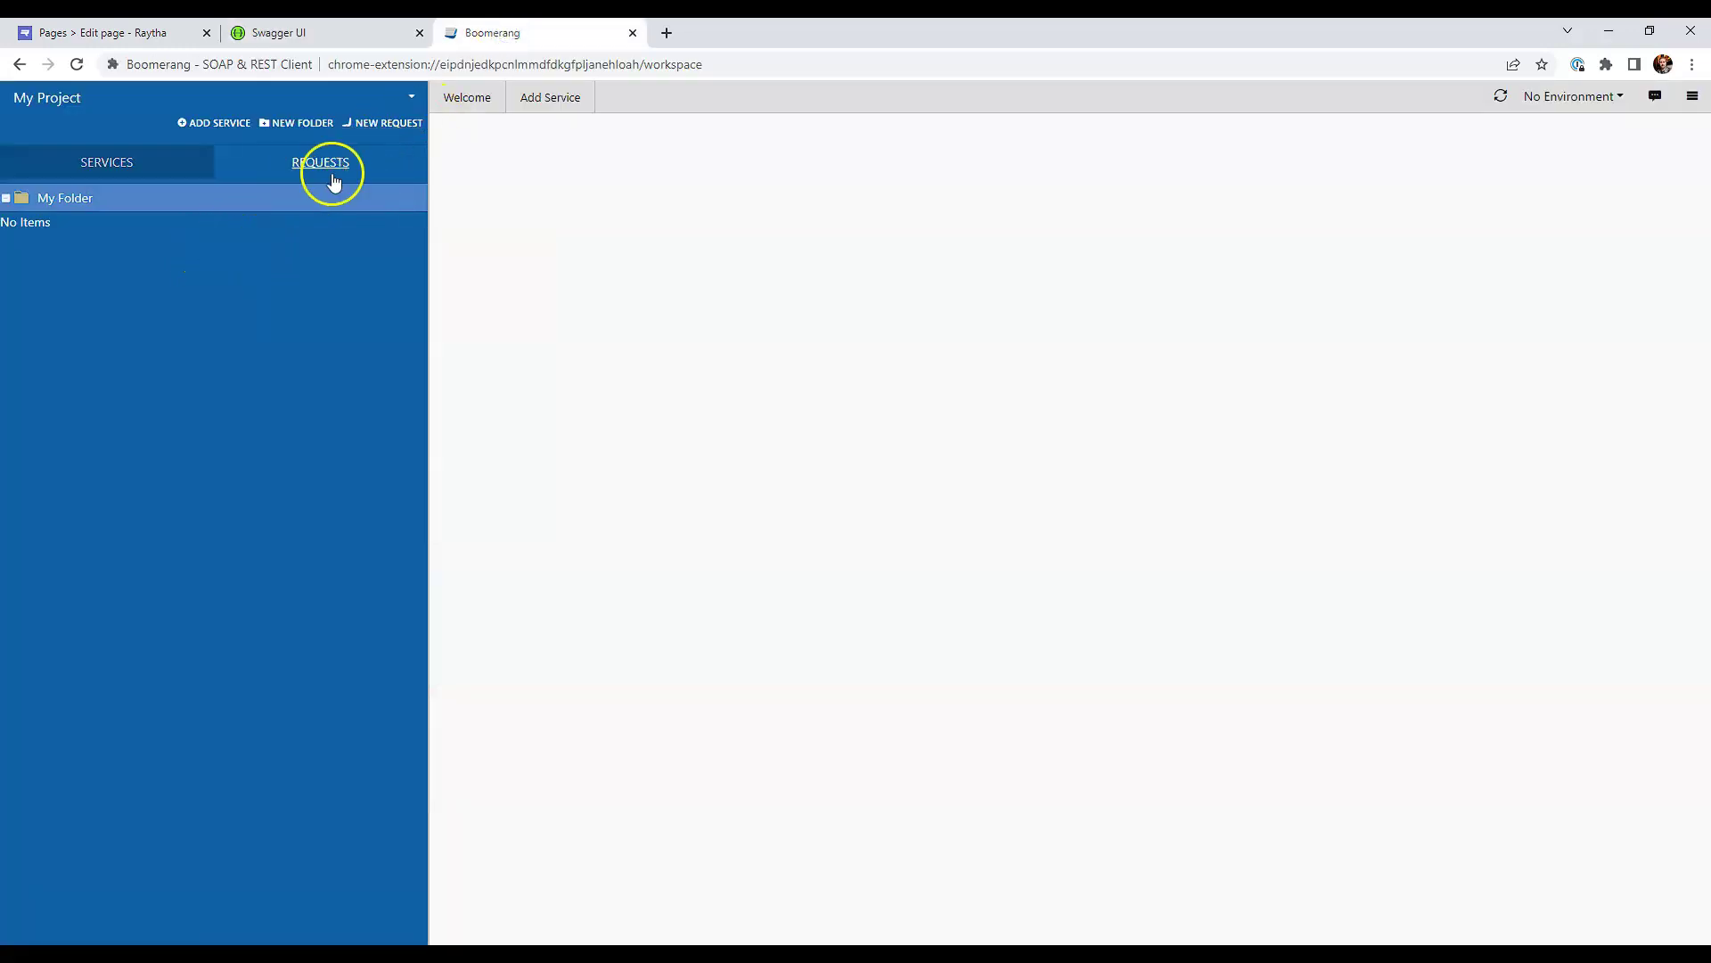
Step: Create a new Boomerang request using the pages item URL copied from Swagger's curl
left_click(384, 122)
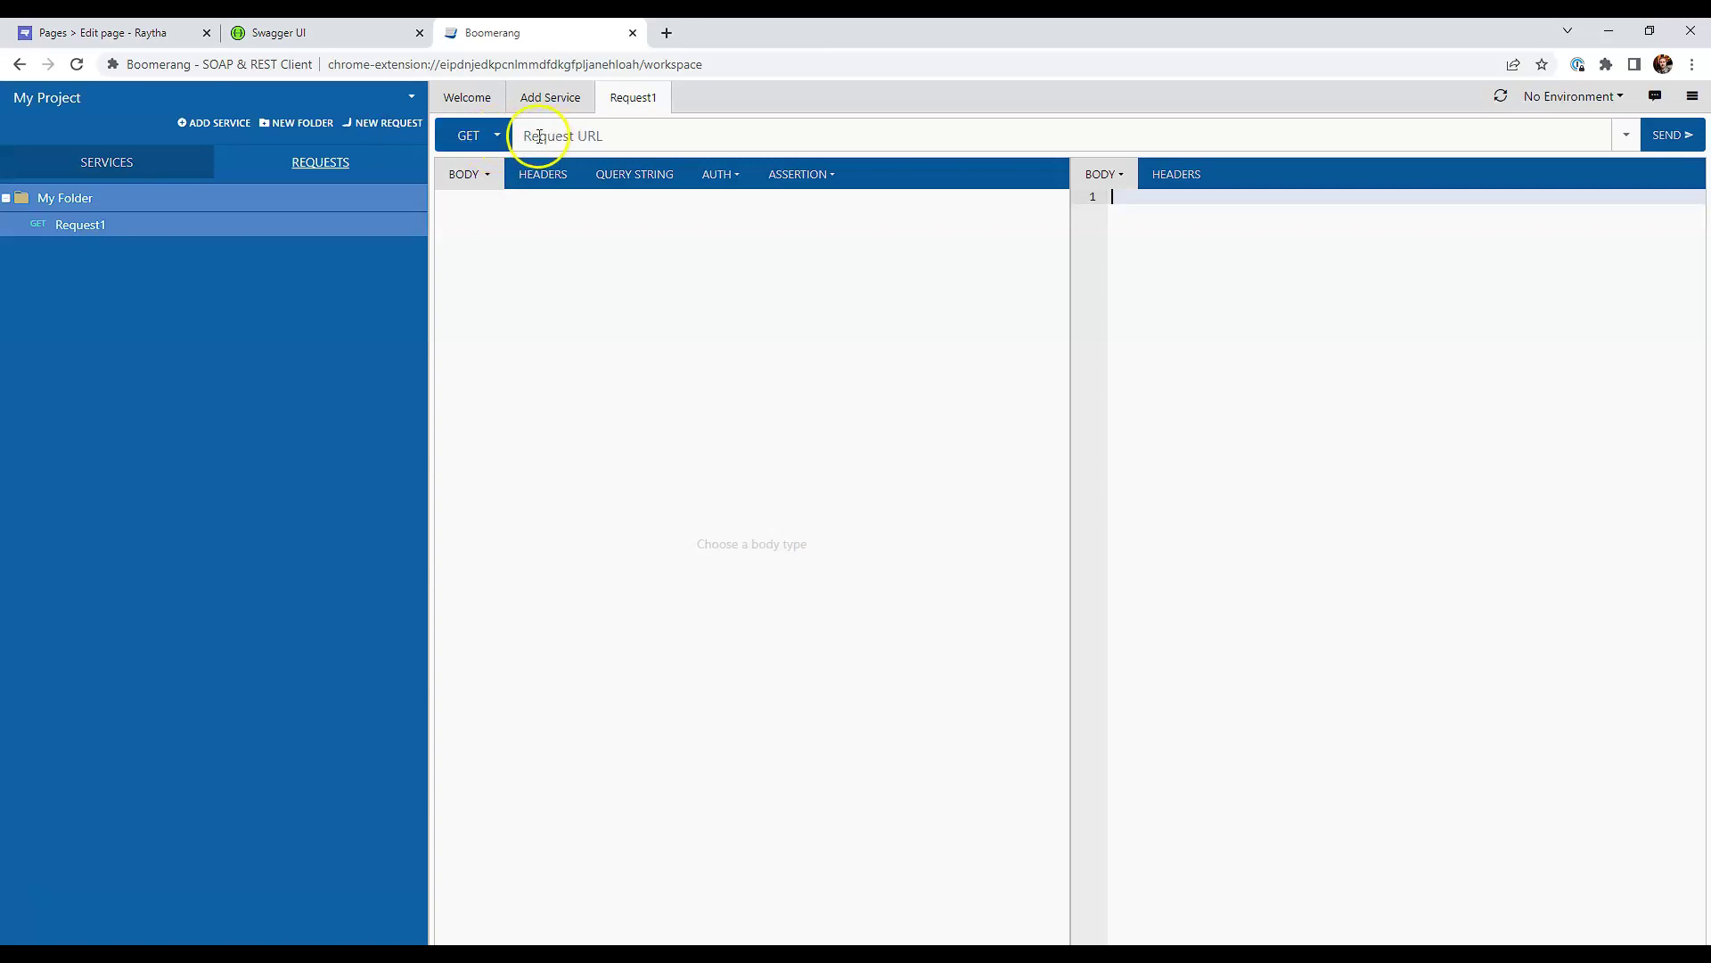
left_click(281, 33)
scroll(409, 353, "up", 1)
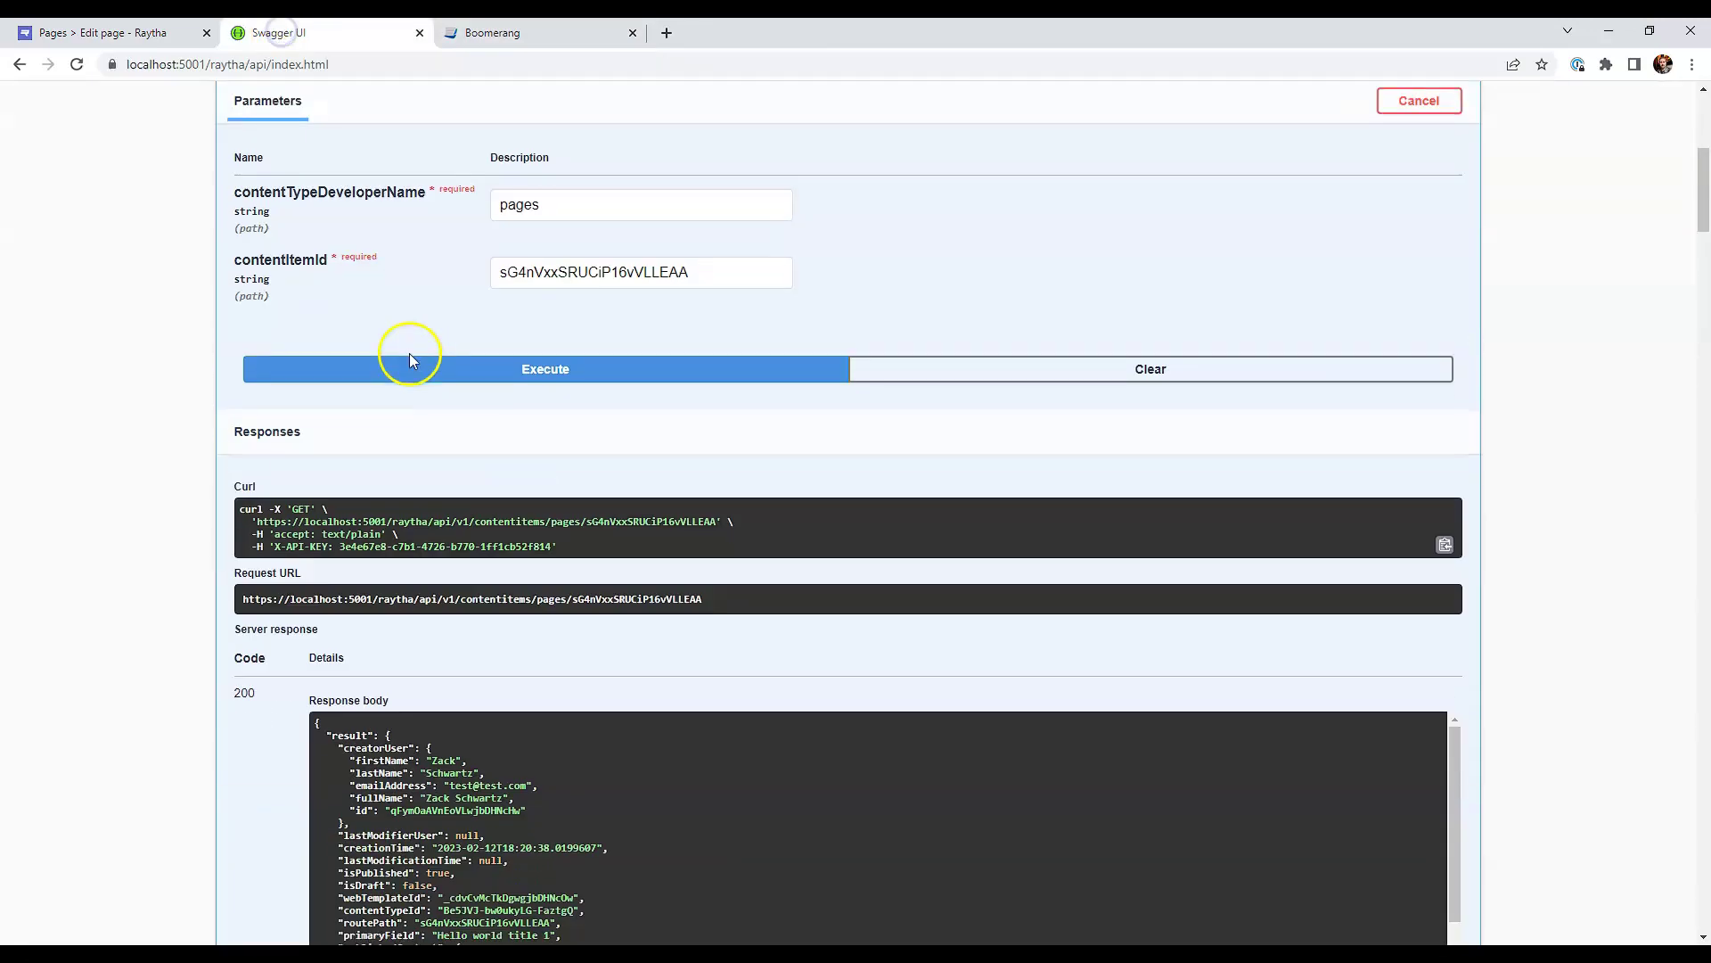
left_click_drag(720, 522, 257, 522)
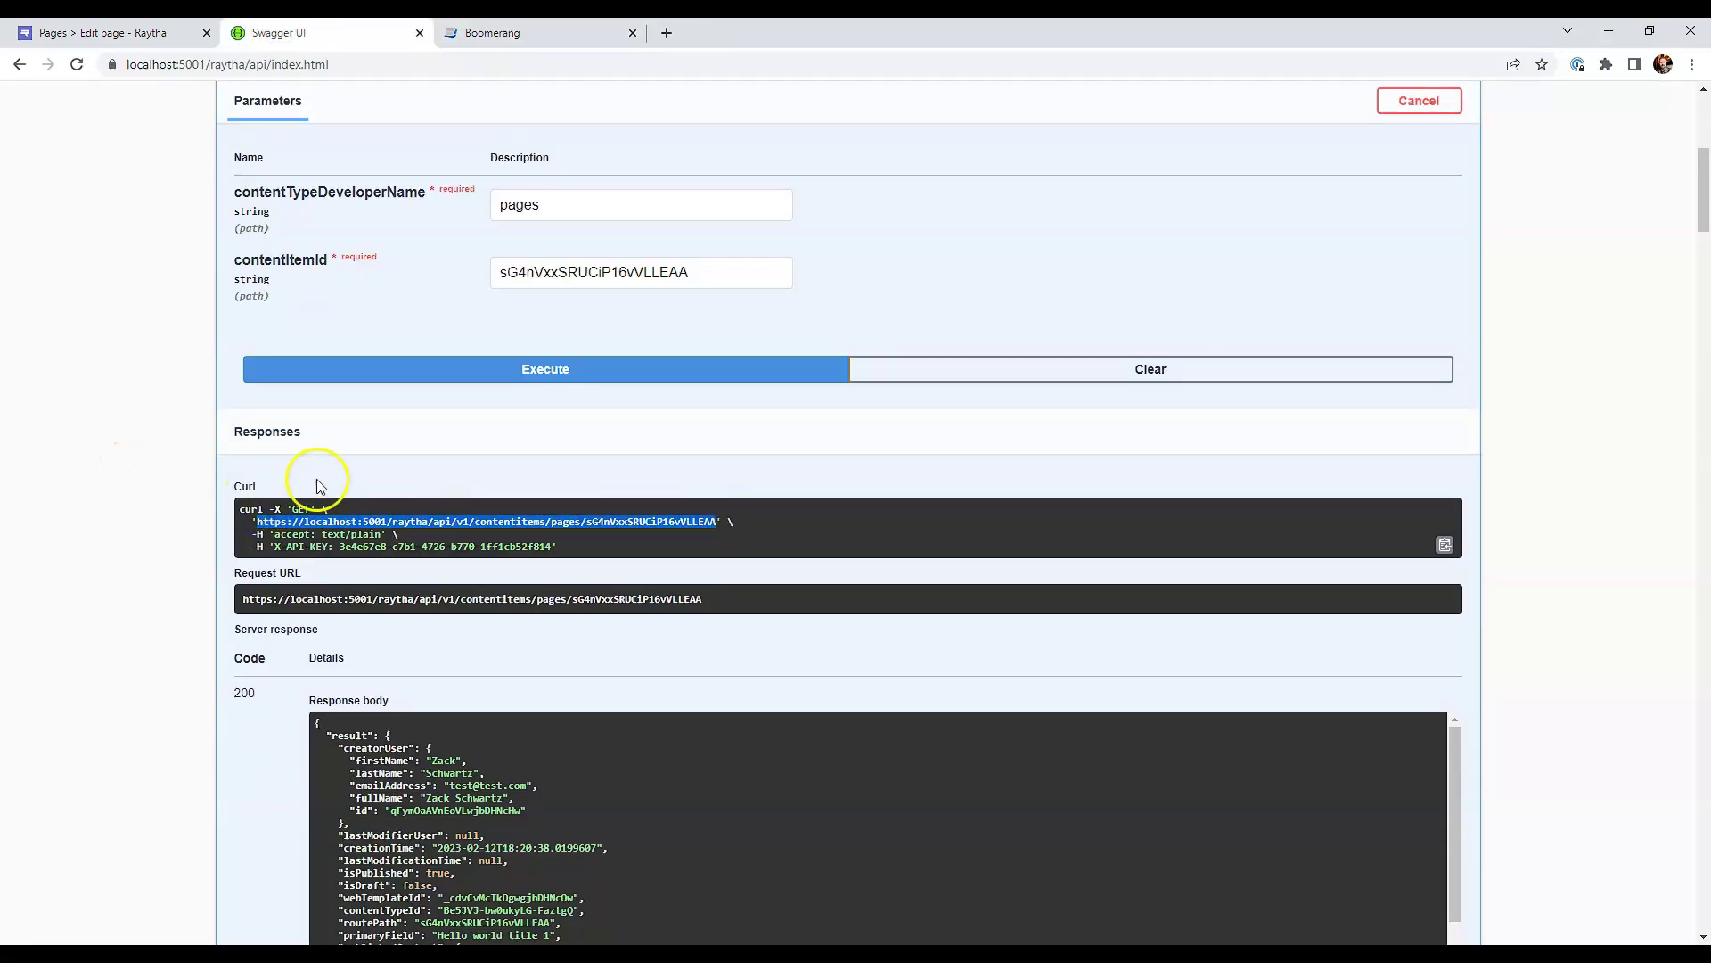
key("ctrl+c")
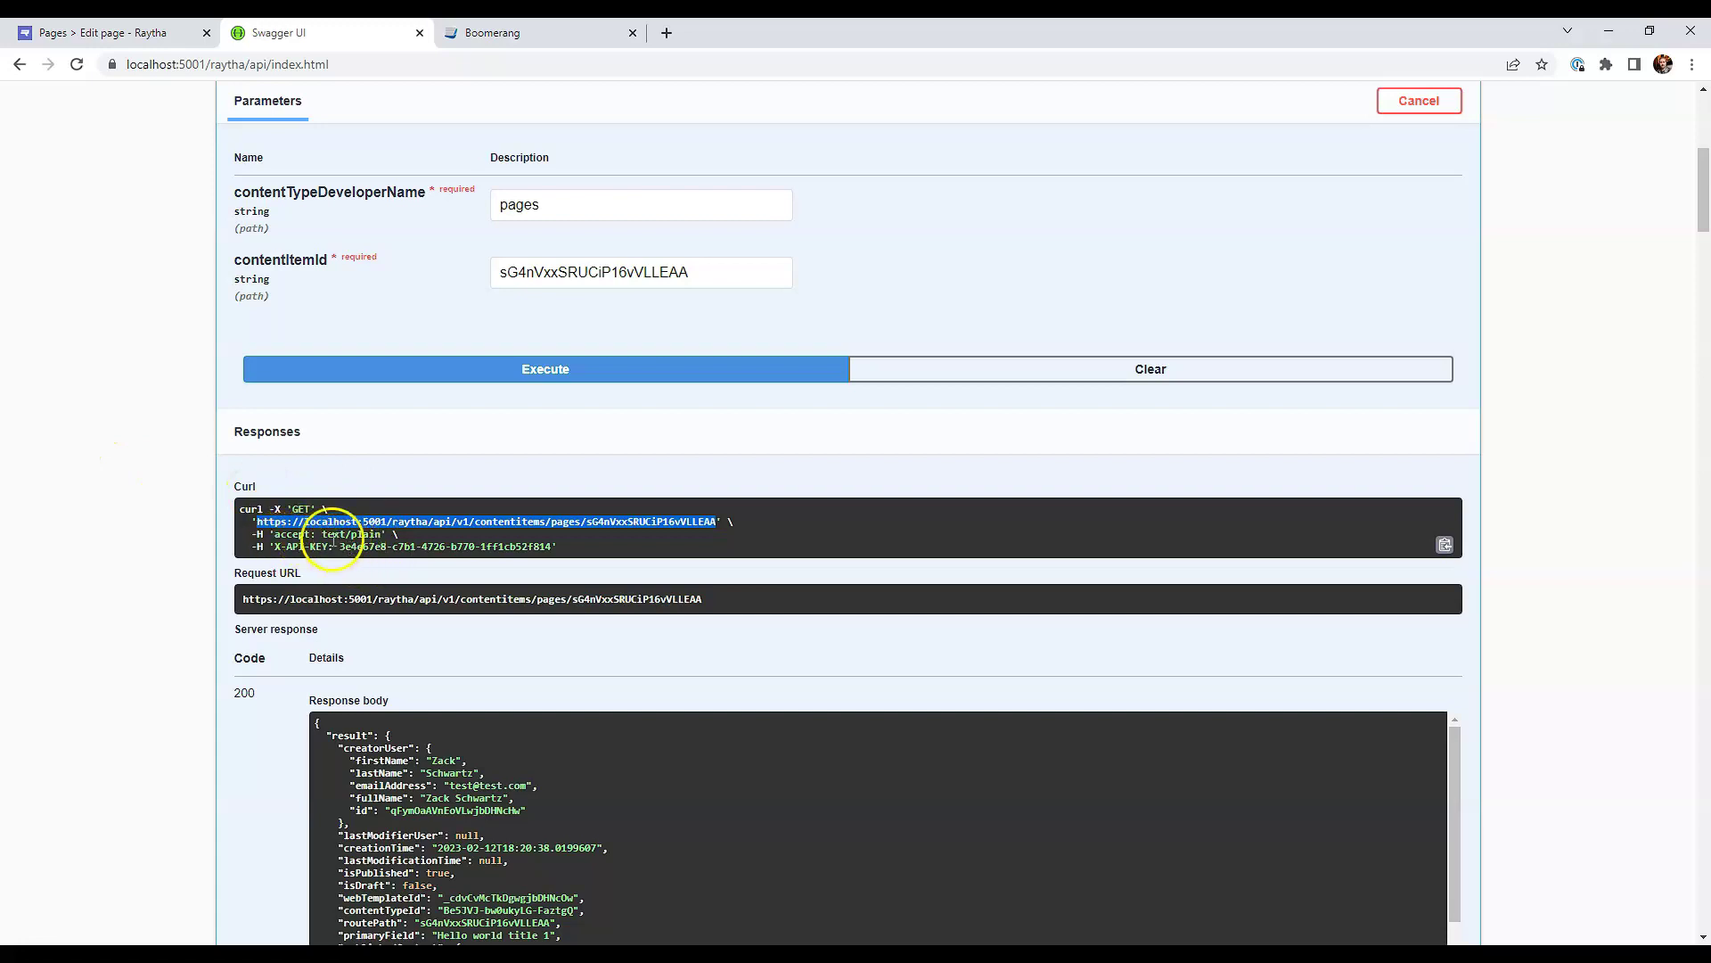
left_click(496, 33)
left_click(564, 135)
key("ctrl+v")
Step: Add an X-API-KEY header with the API key from the curl and send the GET
left_click(281, 33)
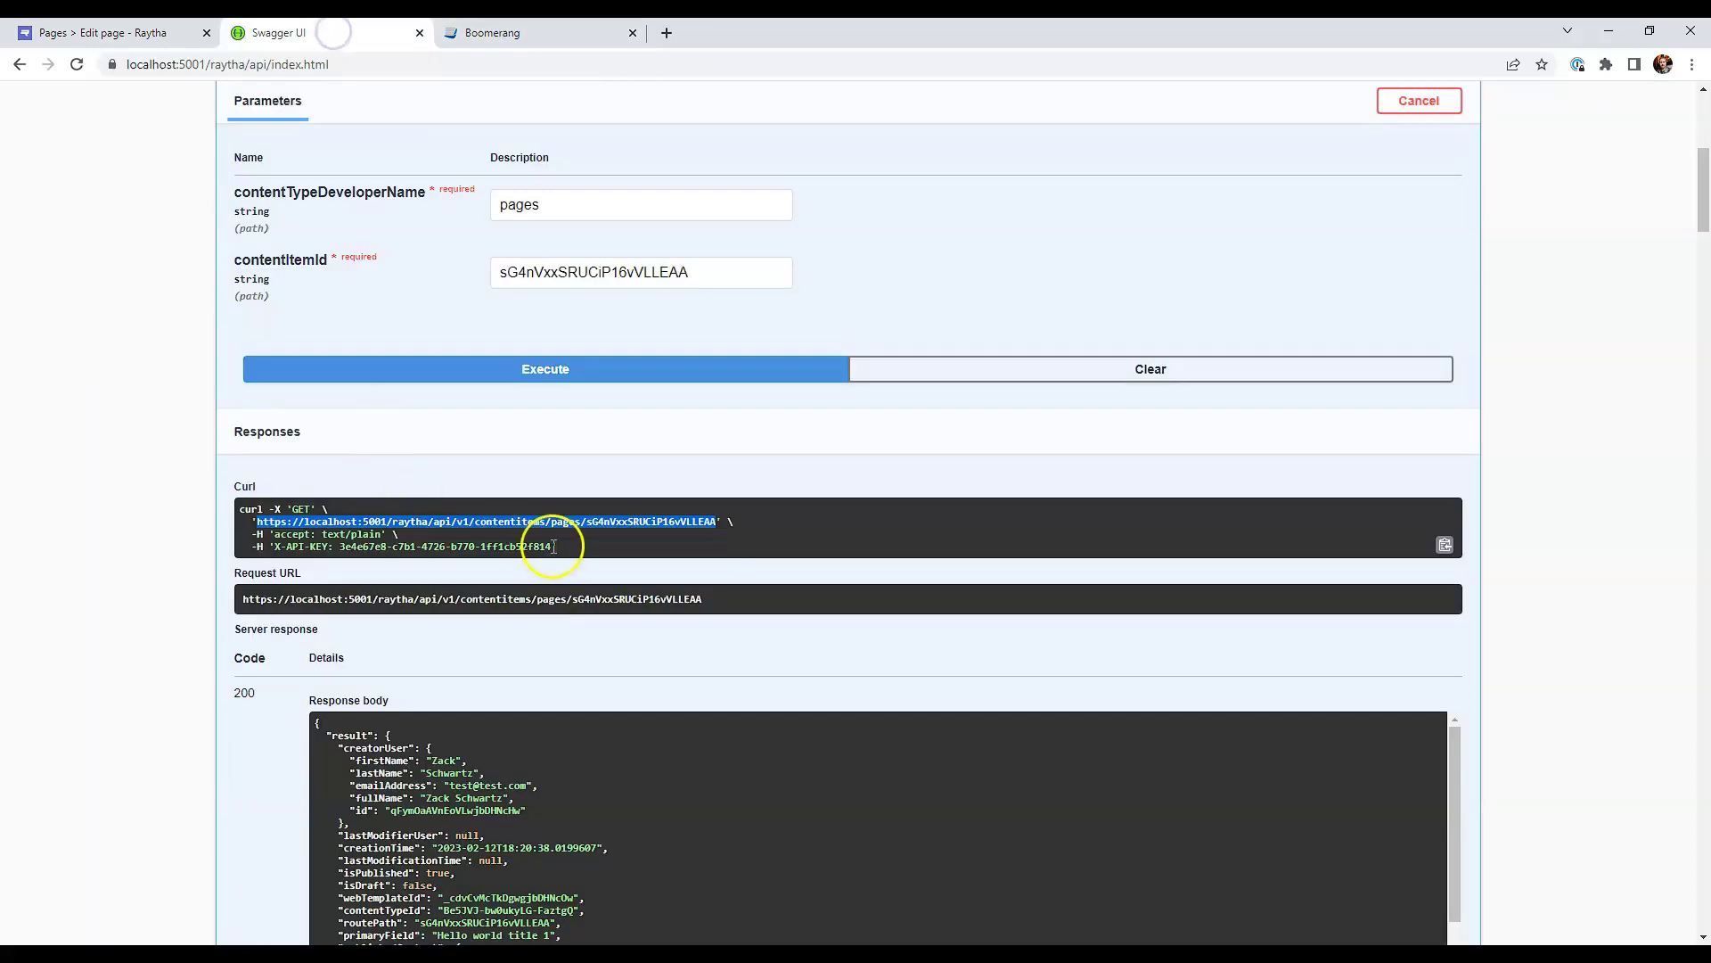
left_click_drag(551, 545, 321, 546)
left_click(496, 33)
left_click(976, 921)
left_click(599, 215)
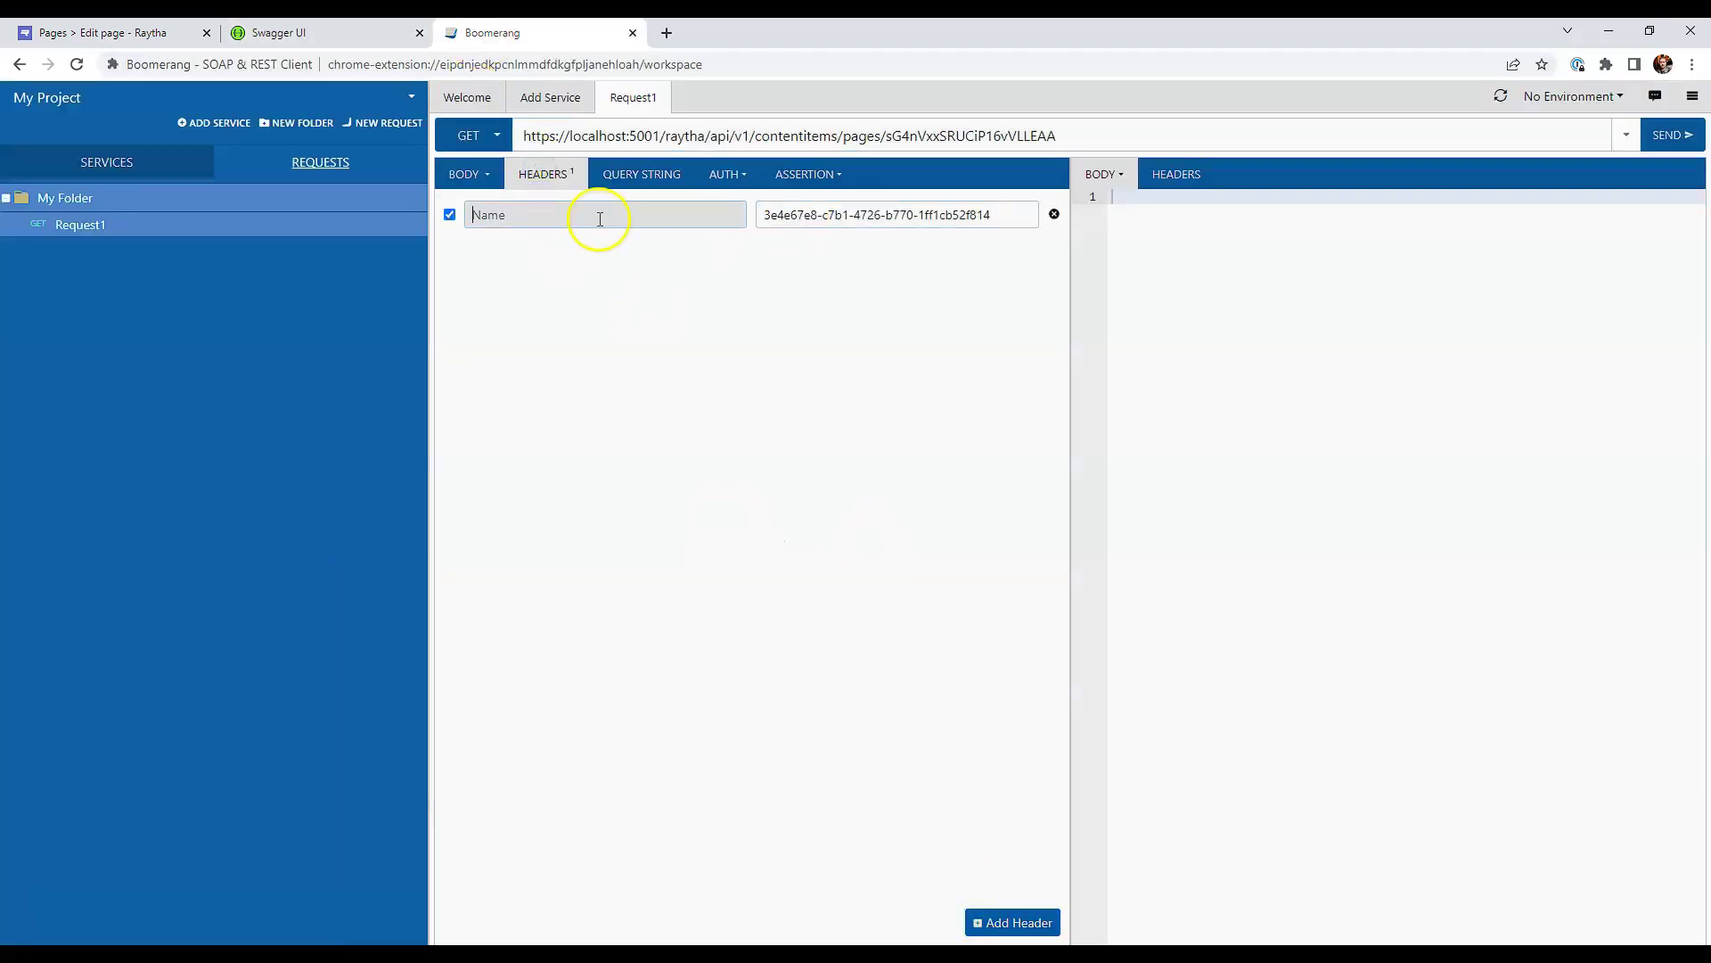
type("X-API-KEY")
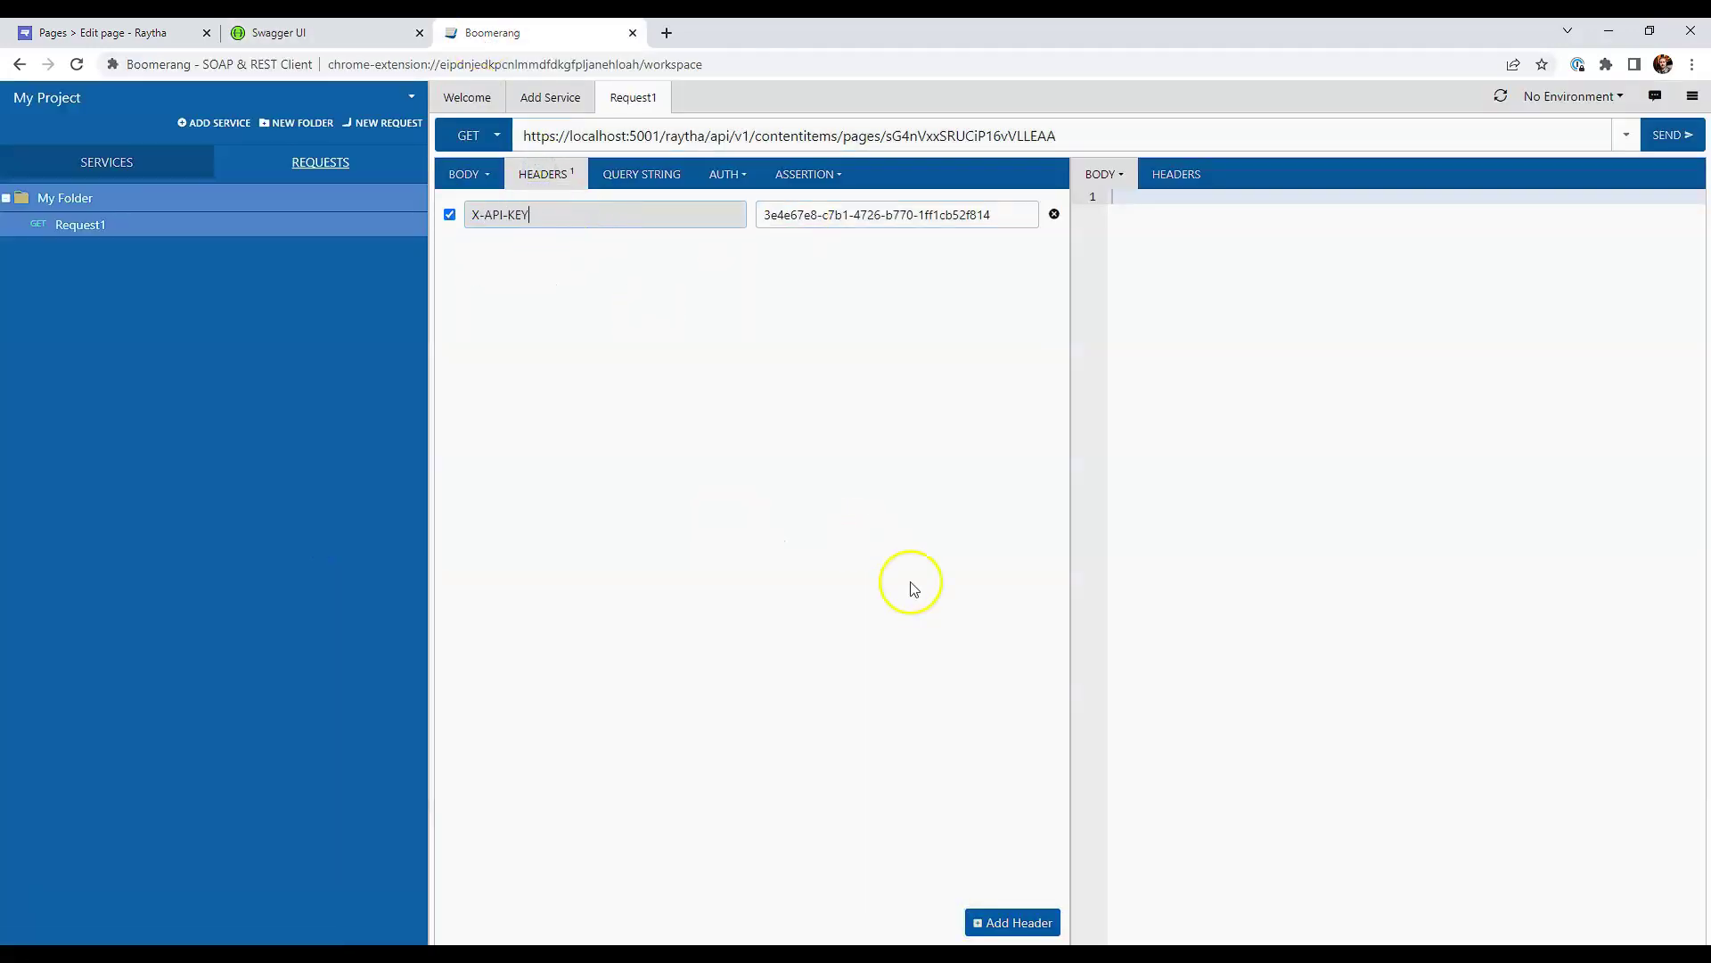
left_click(1669, 135)
key("ctrl+shift+Tab")
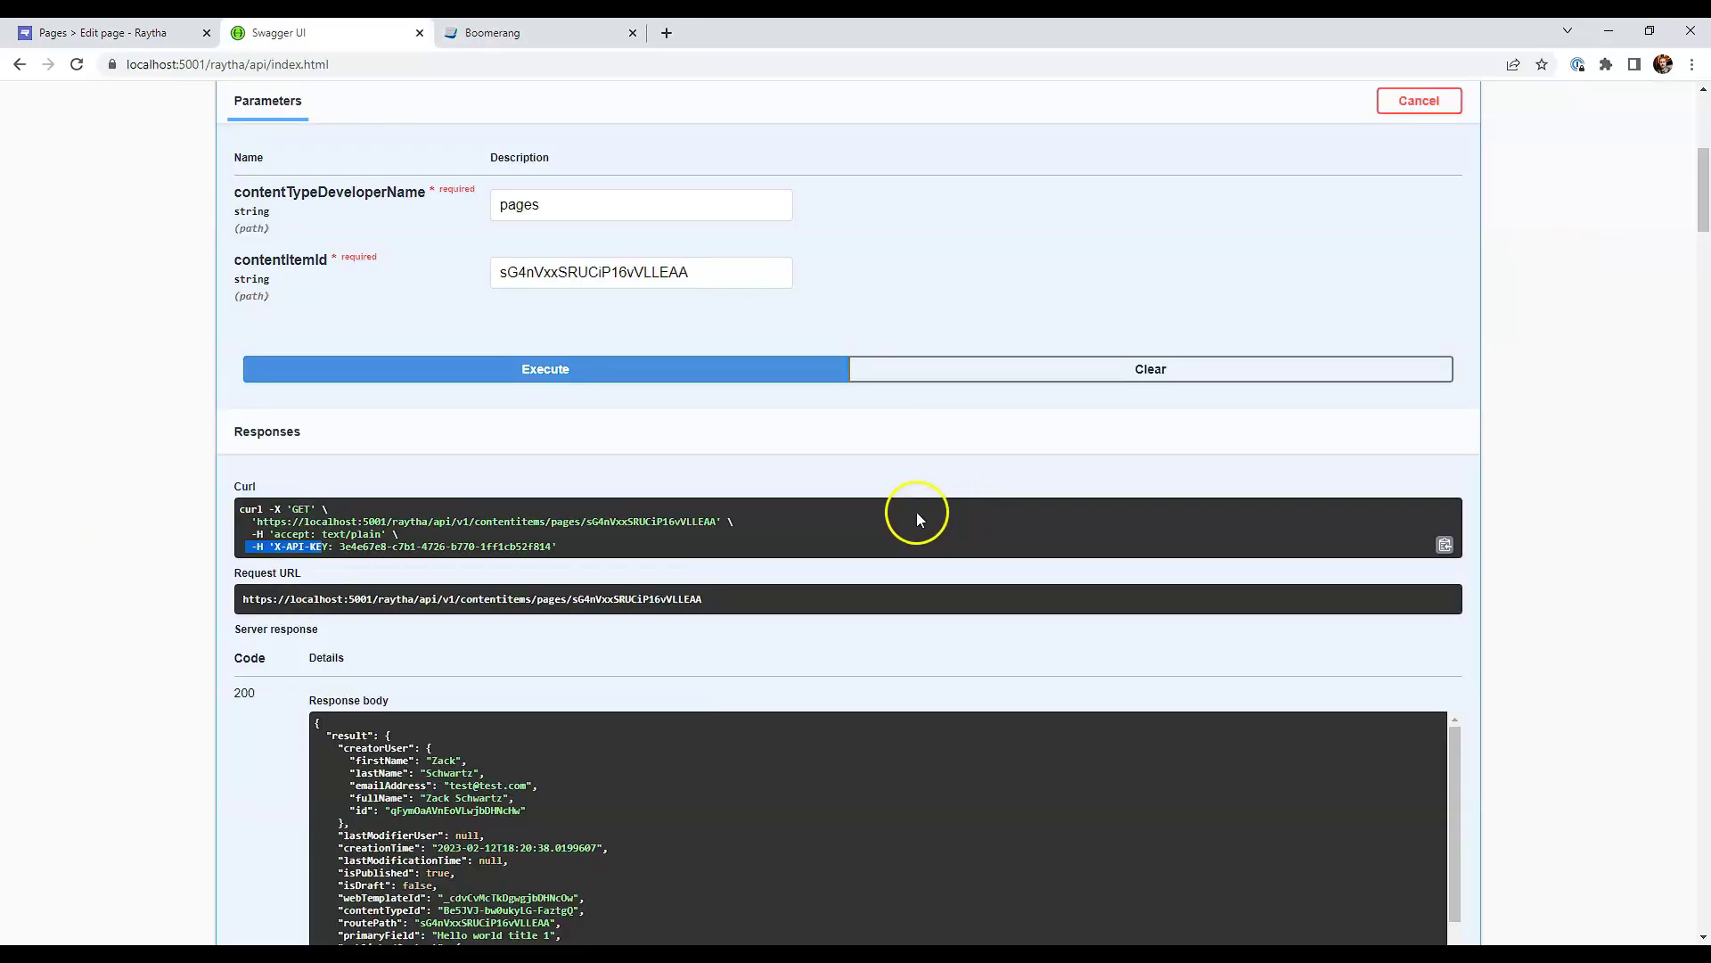
Step: Collapse GET {contentItemId} and GET /webtemplates while scrolling through the endpoint groups
scroll(916, 511, "up", 6)
left_click(991, 602)
scroll(992, 603, "down", 5)
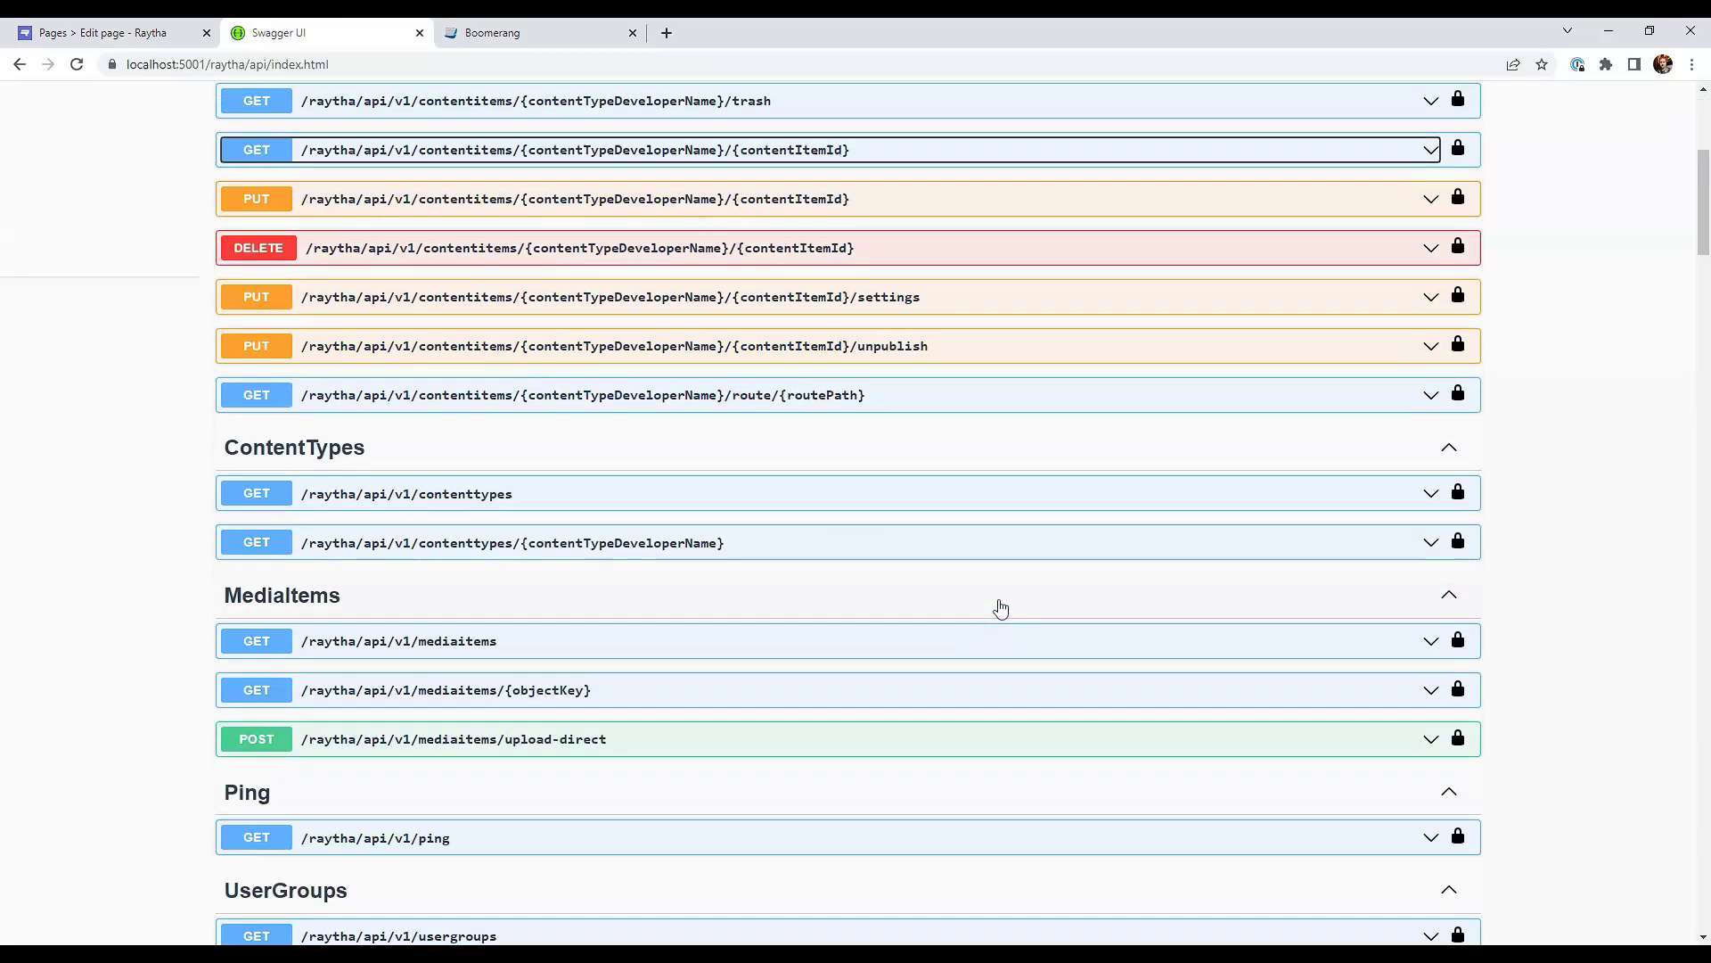
scroll(876, 398, "down", 3)
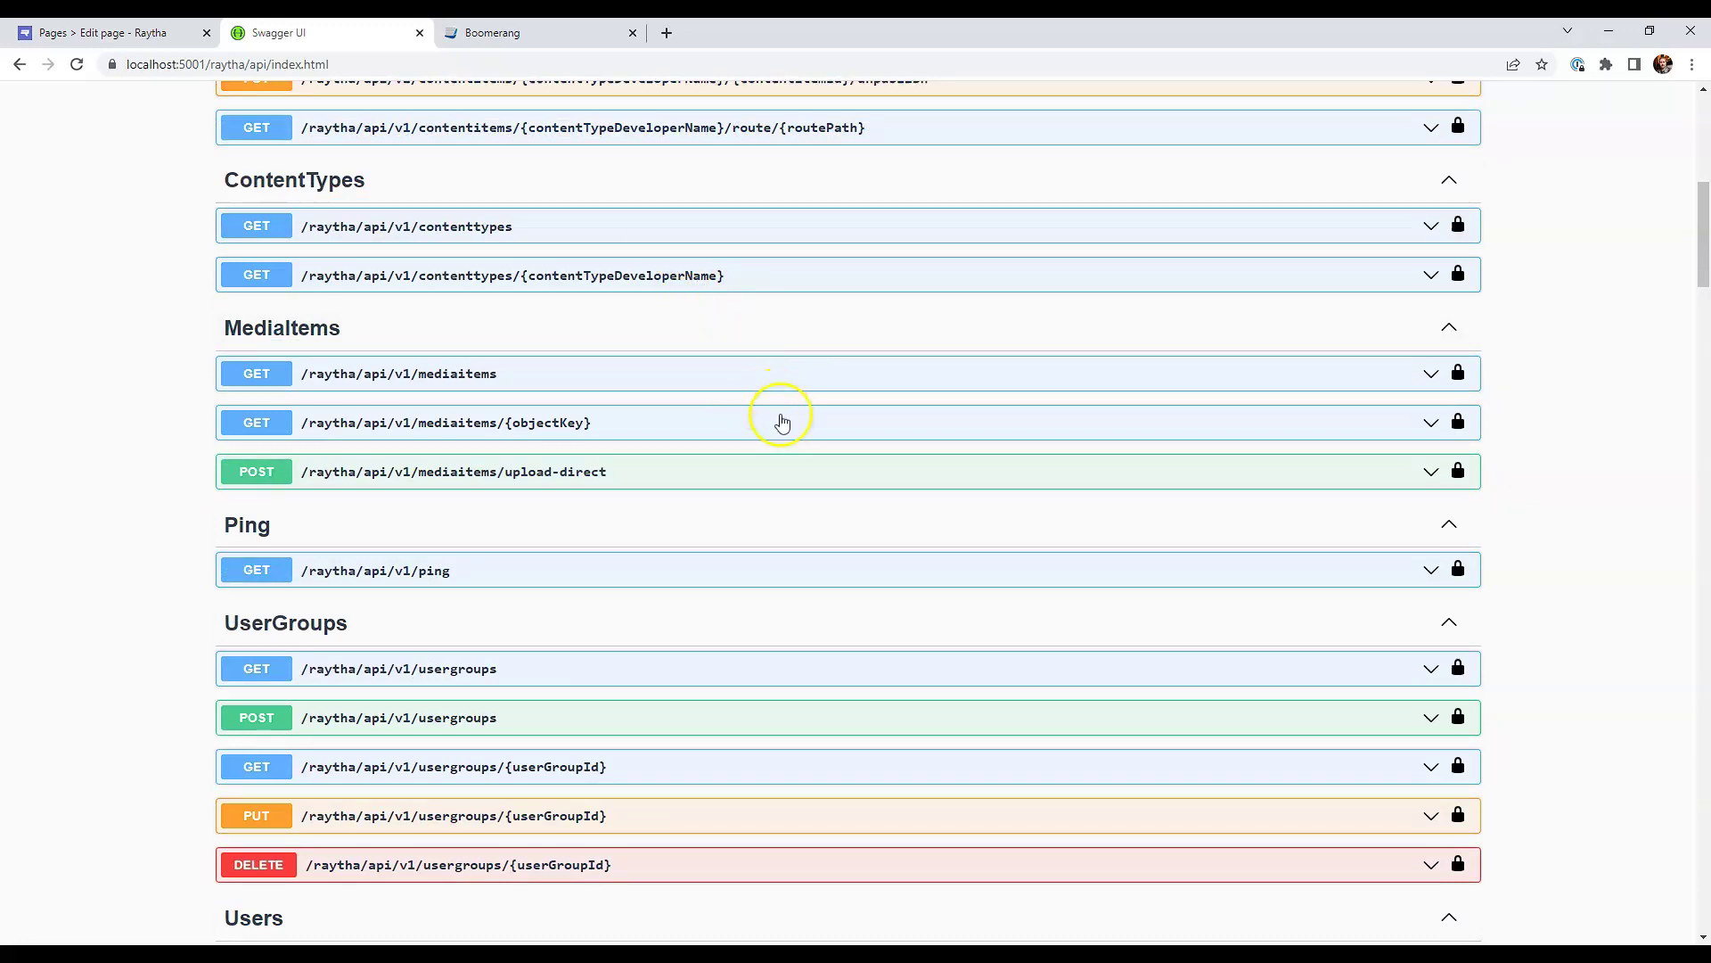
scroll(783, 419, "down", 6)
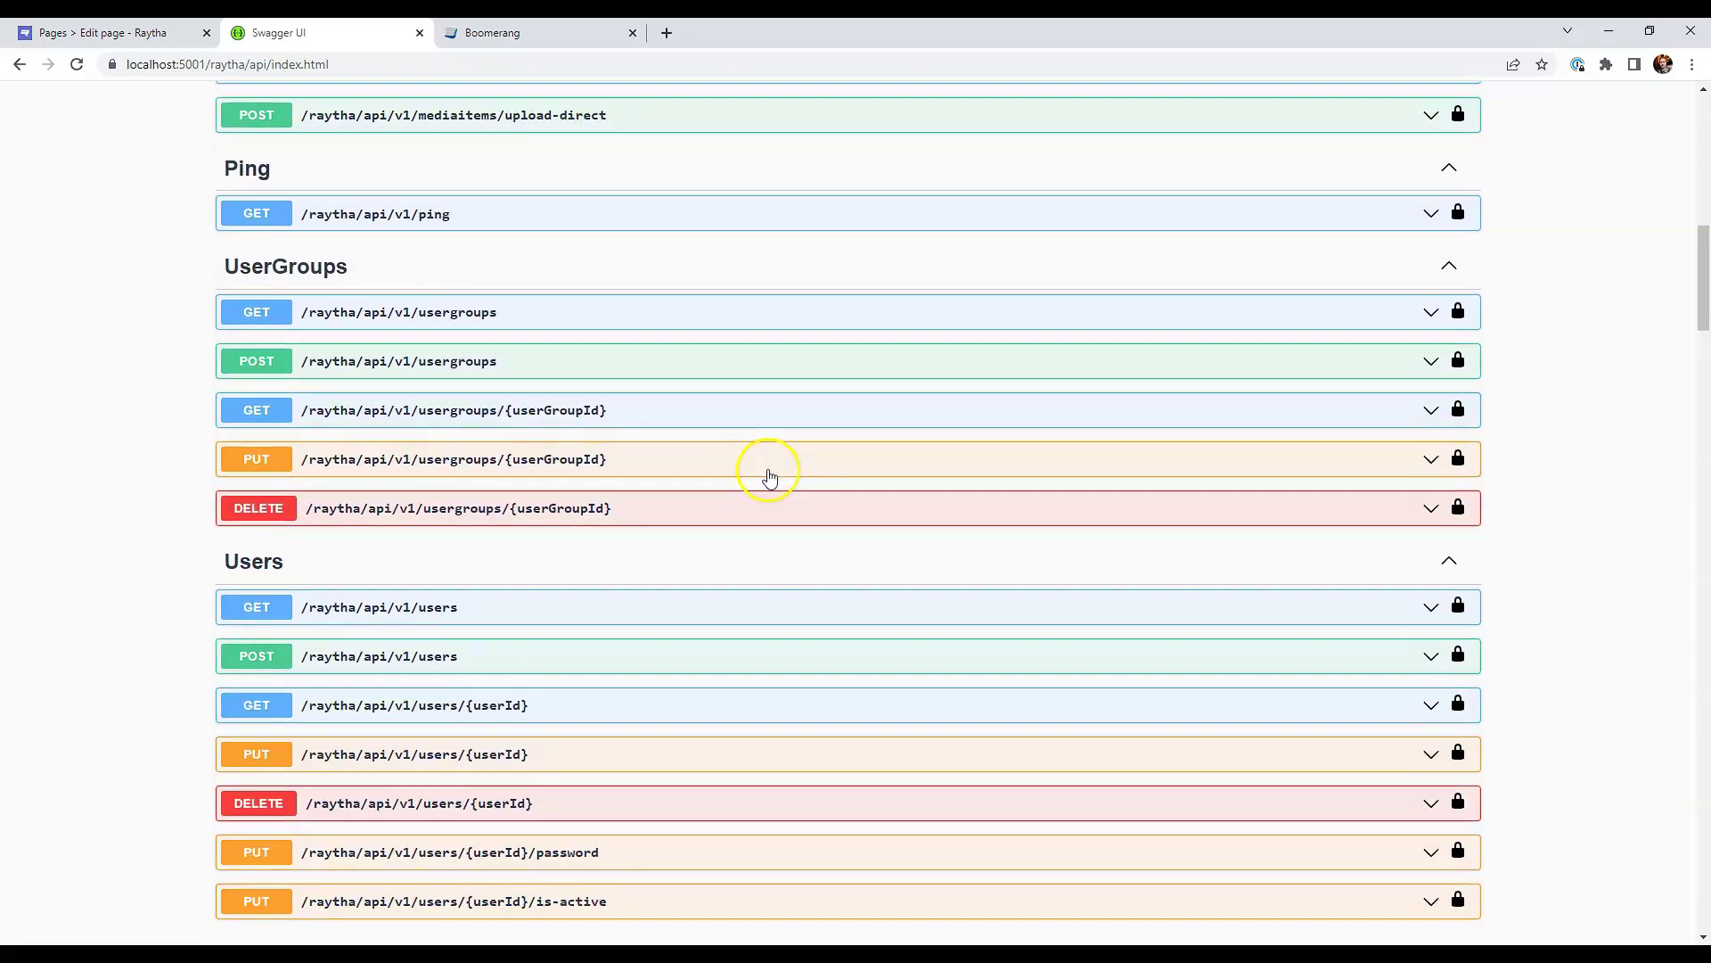
scroll(769, 473, "down", 2)
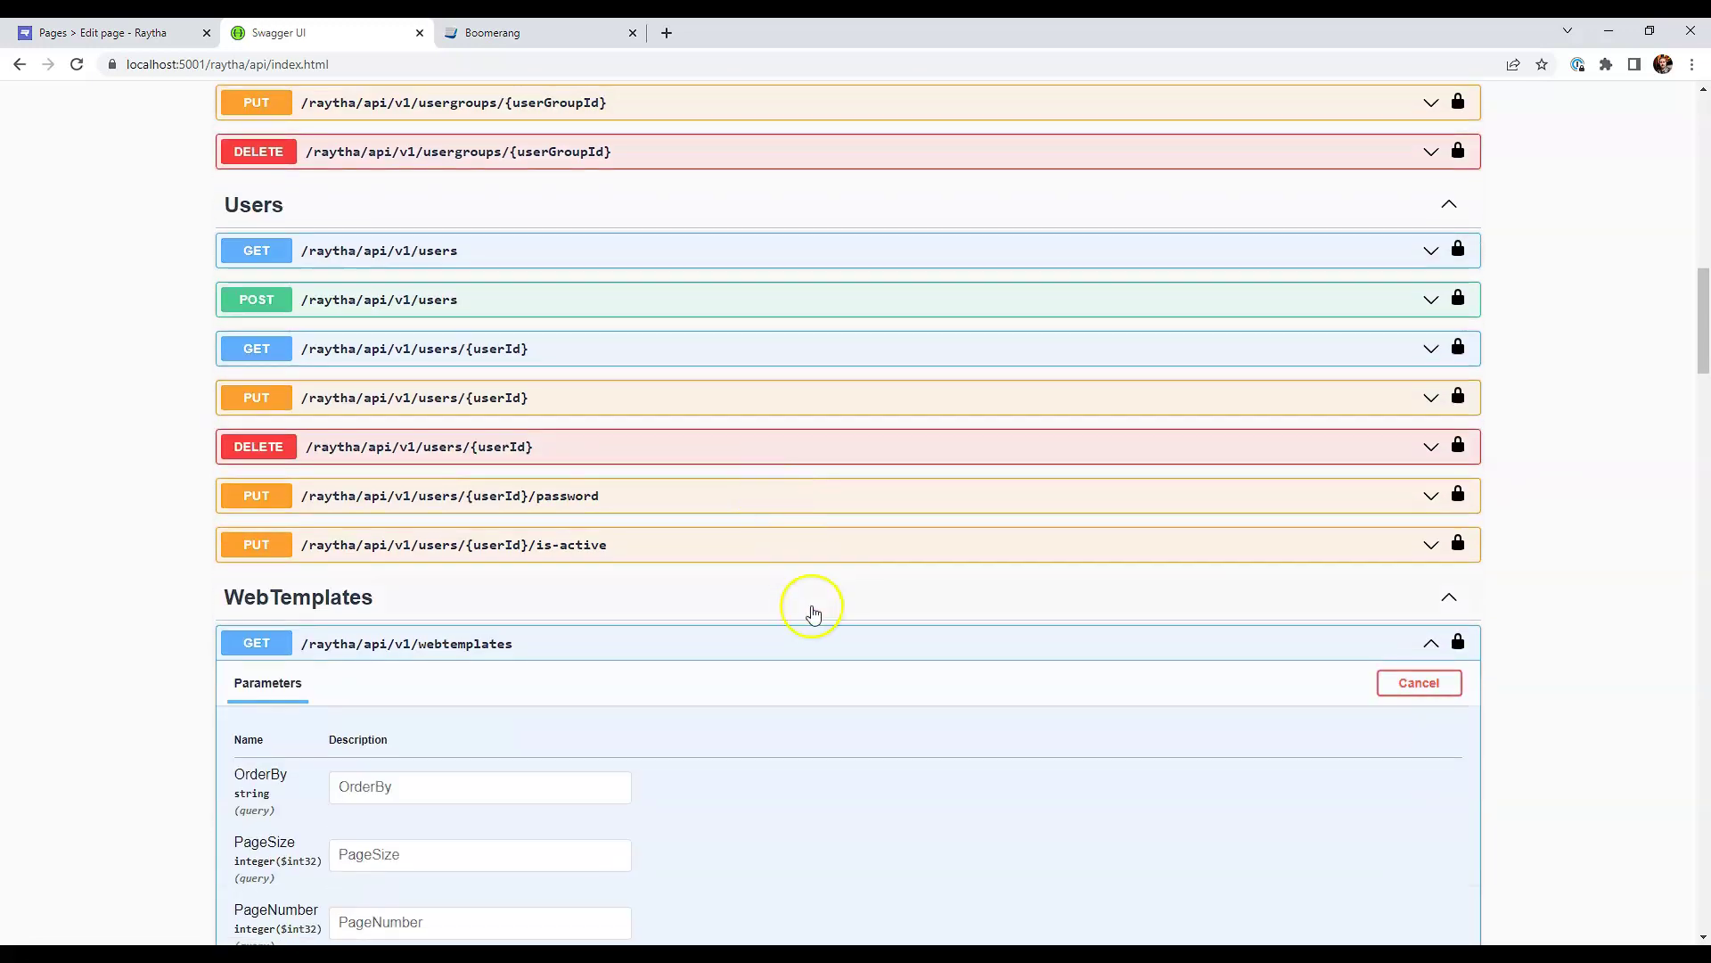
left_click(831, 643)
scroll(836, 604, "down", 2)
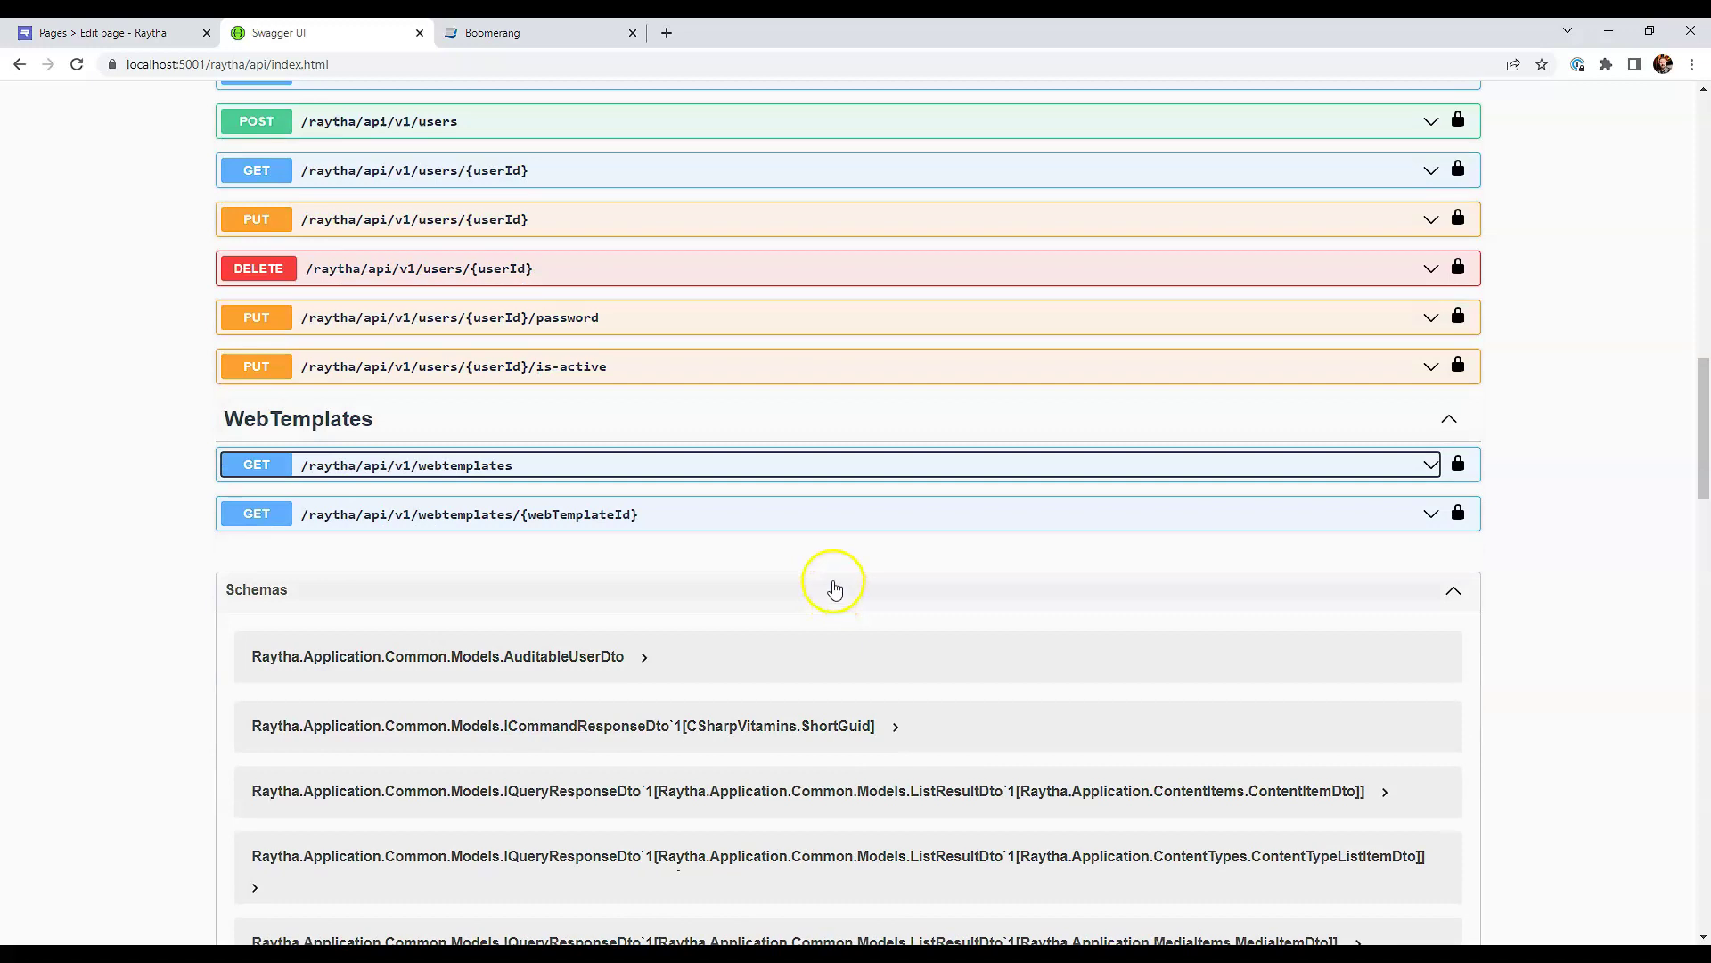
scroll(840, 574, "up", 3)
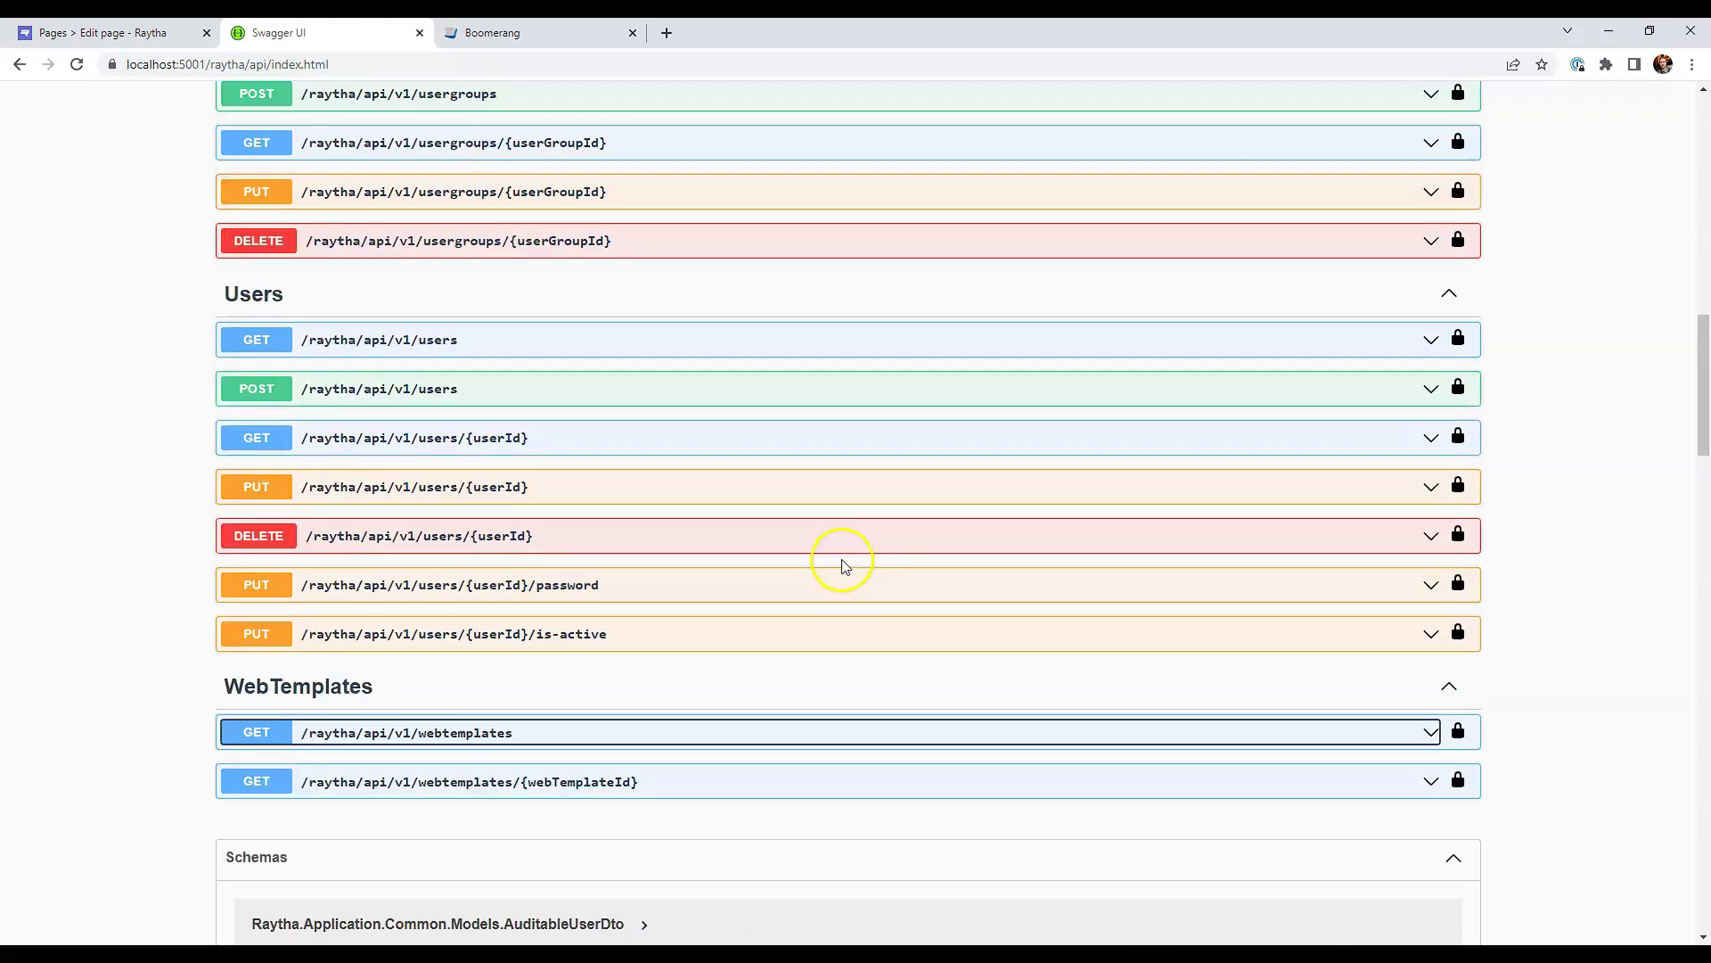